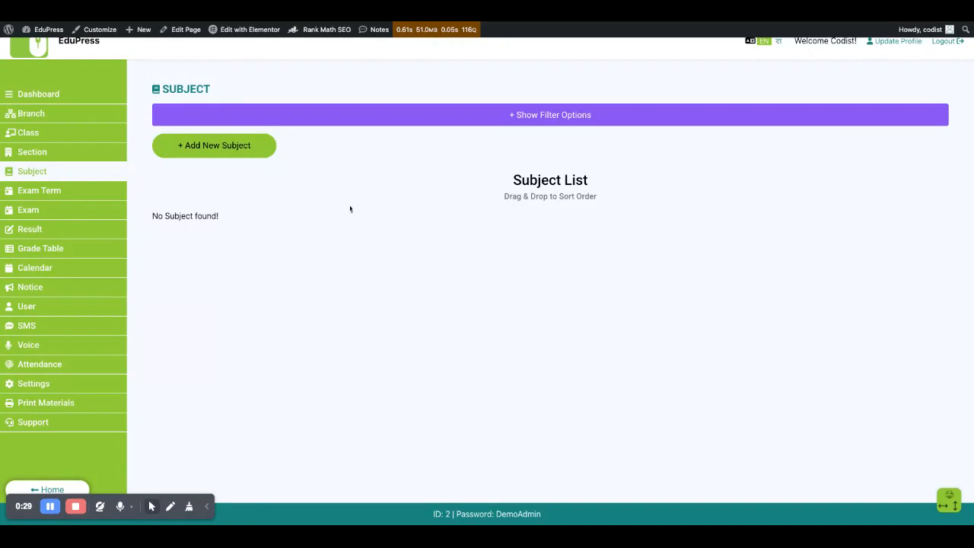
Start a new subject named Bengali 1st Paper with the SMS shortname BN1 and no connected subject
left_click(225, 156)
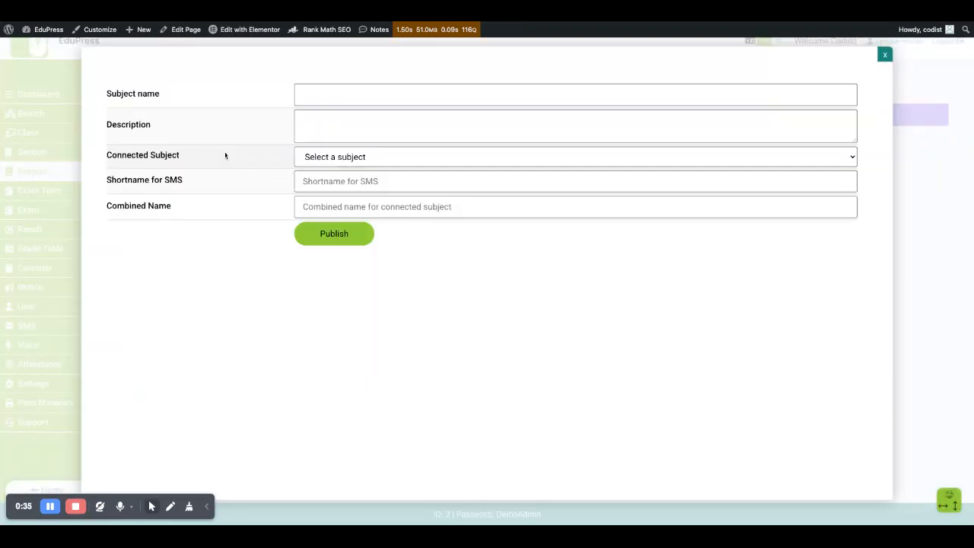
left_click(357, 96)
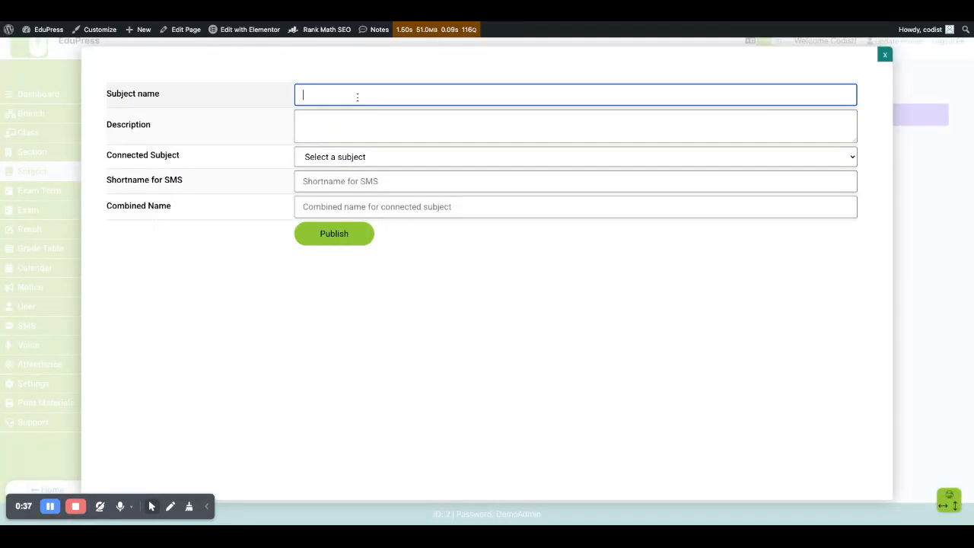
type("Bengali 1st Paper")
key("Tab")
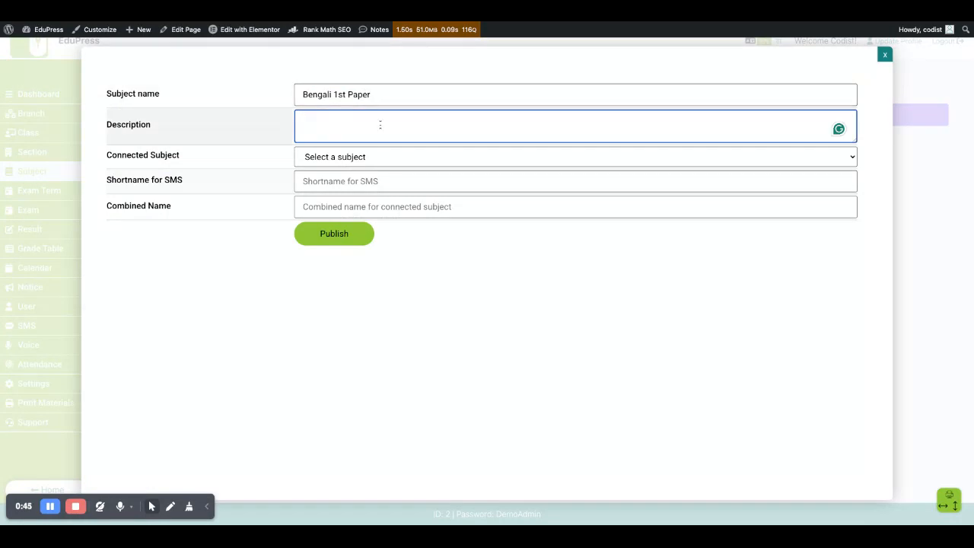
left_click(381, 160)
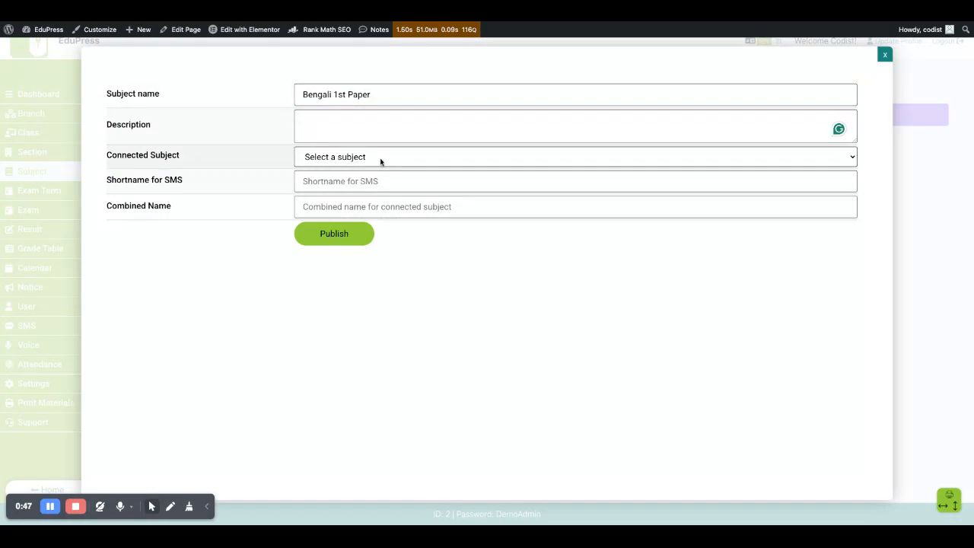
left_click(422, 180)
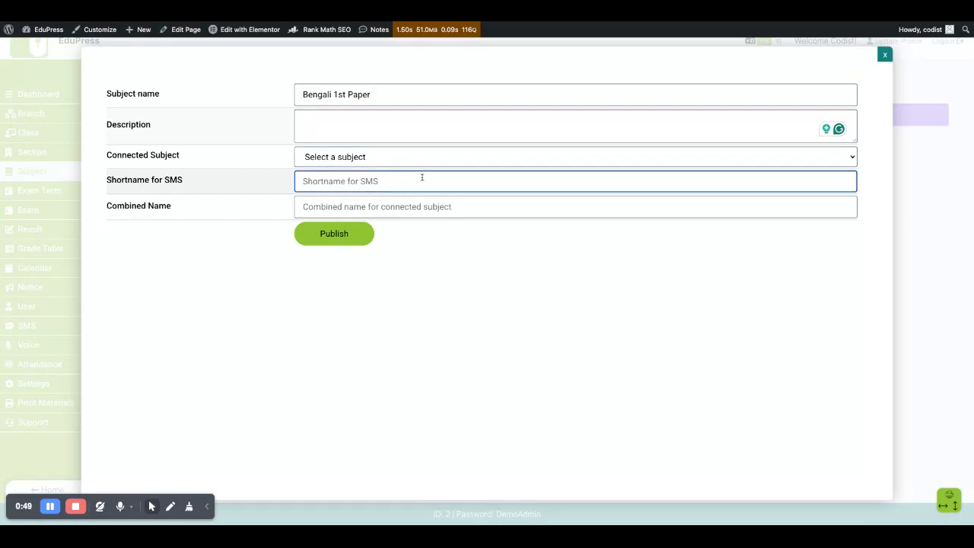
type("BN1")
Set the combined name of Bengali 1st Paper to Bengali and publish the subject
key("Tab")
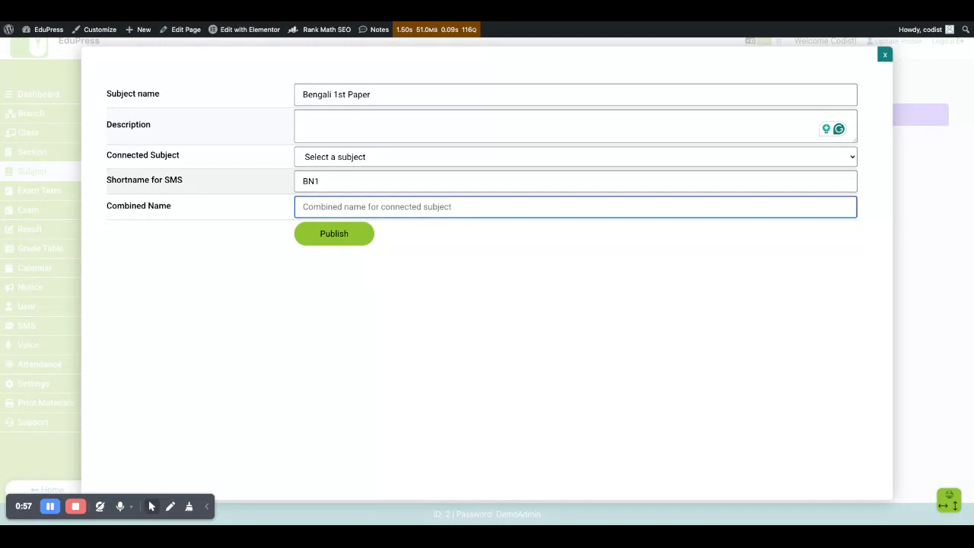
type("BE")
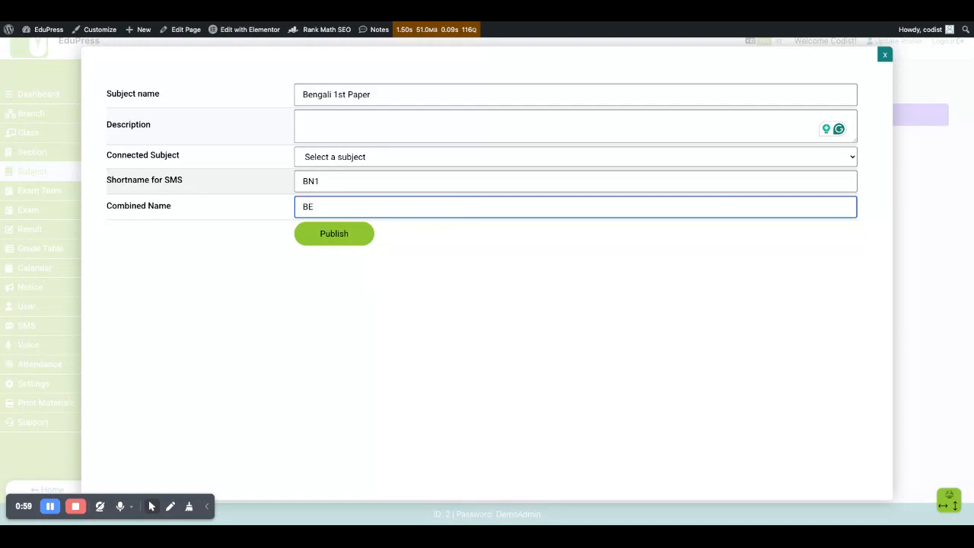
type("n")
key("BackSpace")
key("BackSpace")
type("engali")
left_click(348, 236)
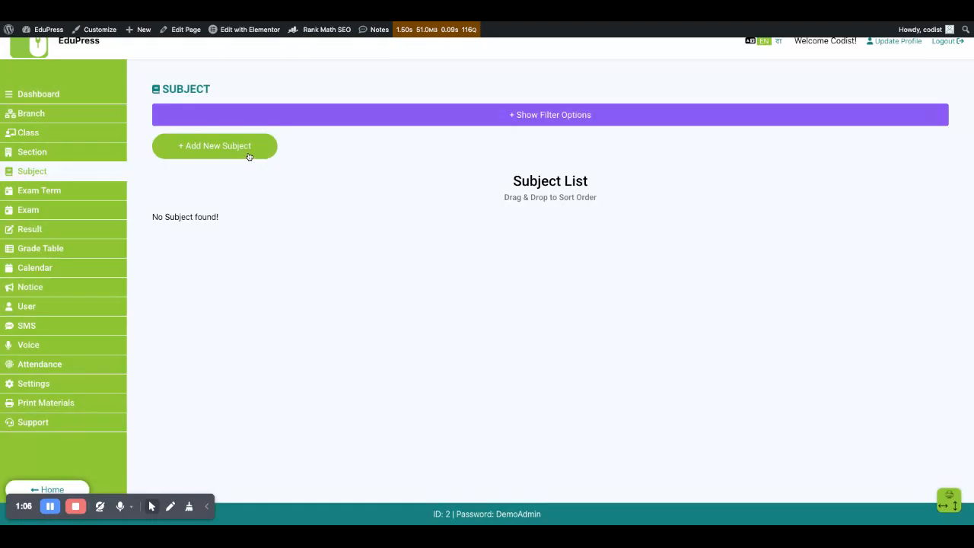
Start another subject named Bengali 2nd Paper and connect it to Bengali 1st Paper
left_click(247, 157)
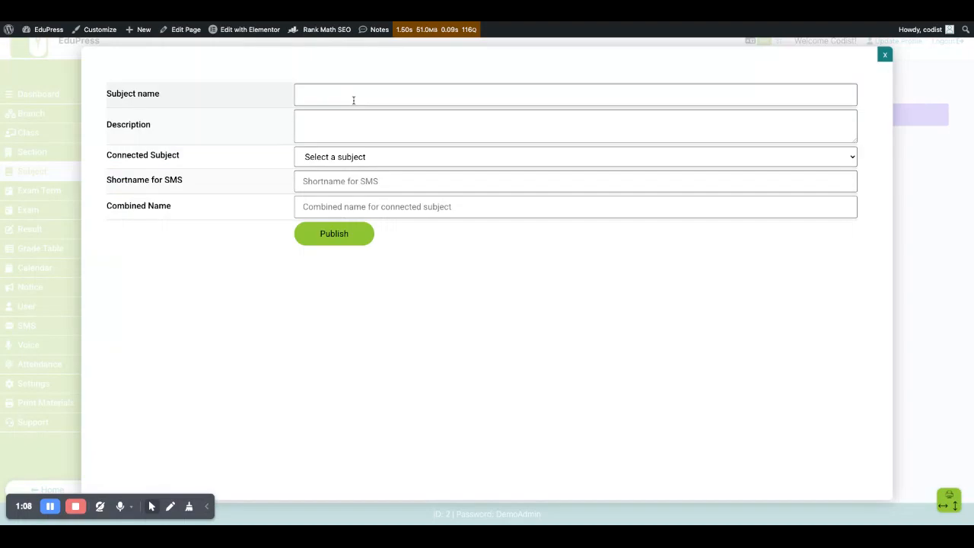
left_click(353, 100)
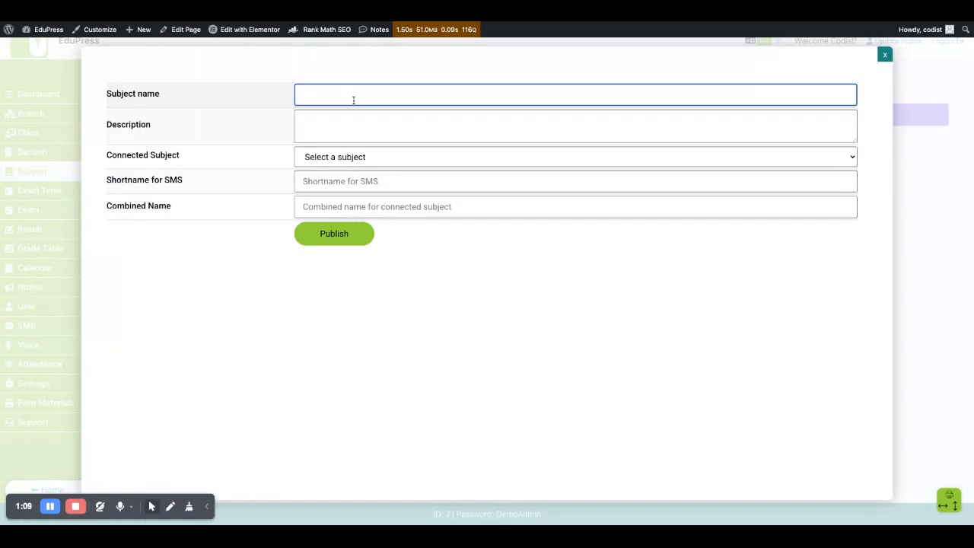
type("Bengali 2nd Paper")
key("Tab")
key("Tab")
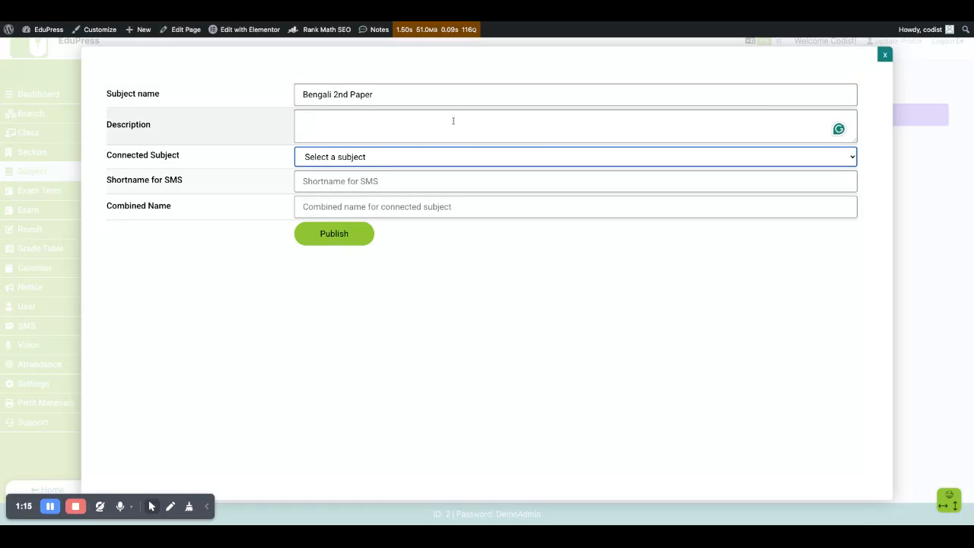
left_click(447, 158)
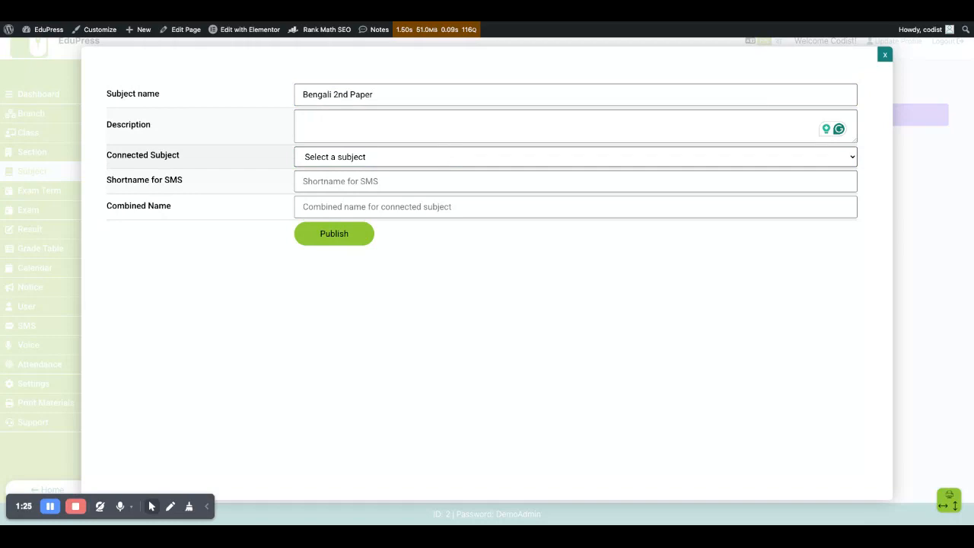
left_click(450, 172)
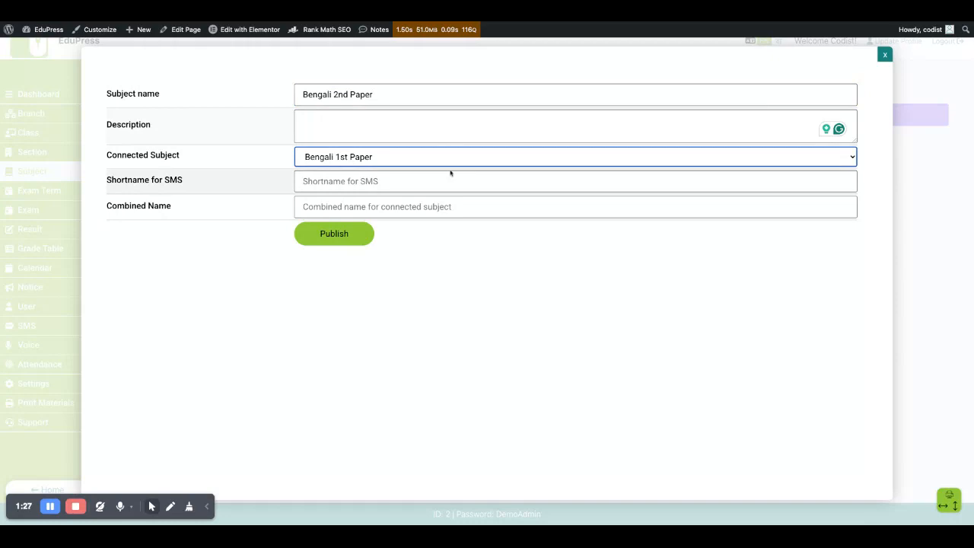
Give Bengali 2nd Paper the SMS shortname BN2 and combined name Bengali, and publish it
left_click(428, 186)
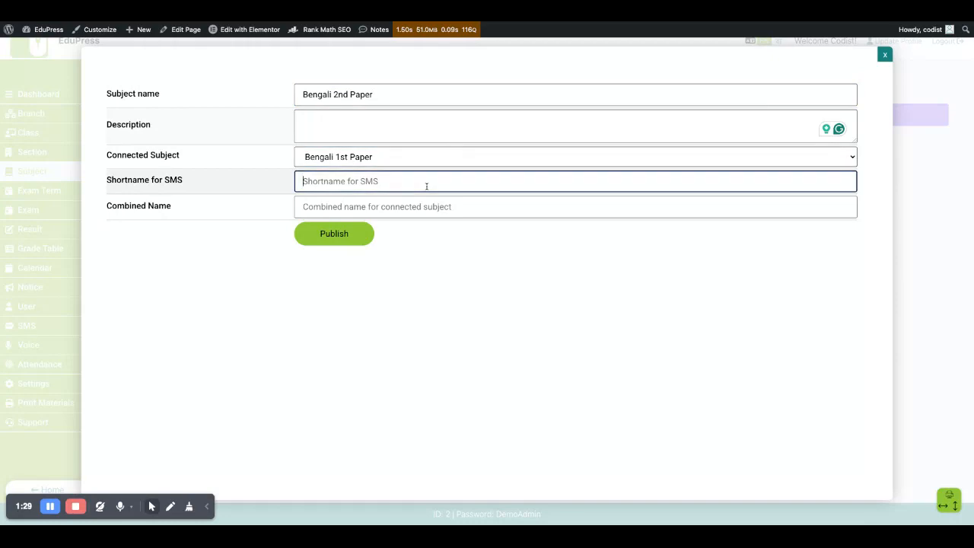
type("BN")
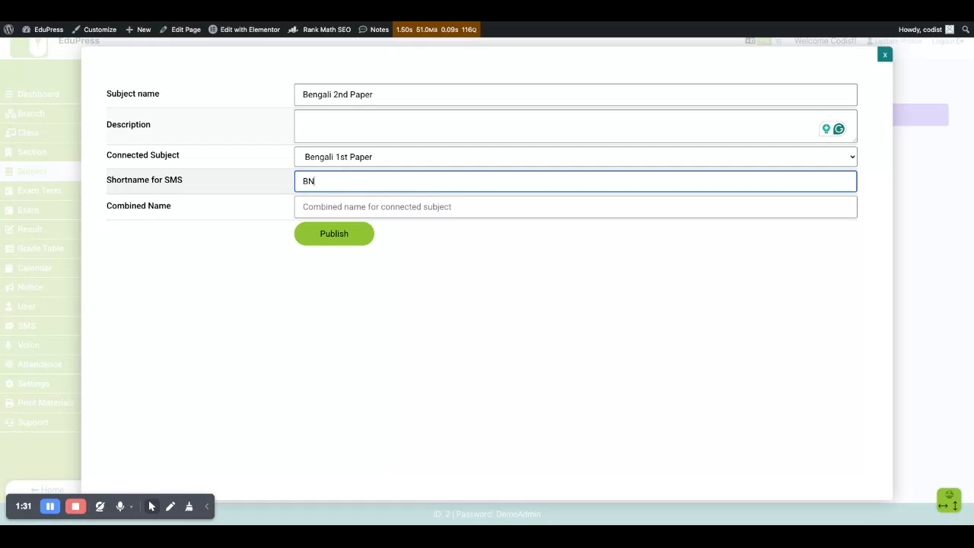
type("2")
left_click(441, 200)
type("Bengali")
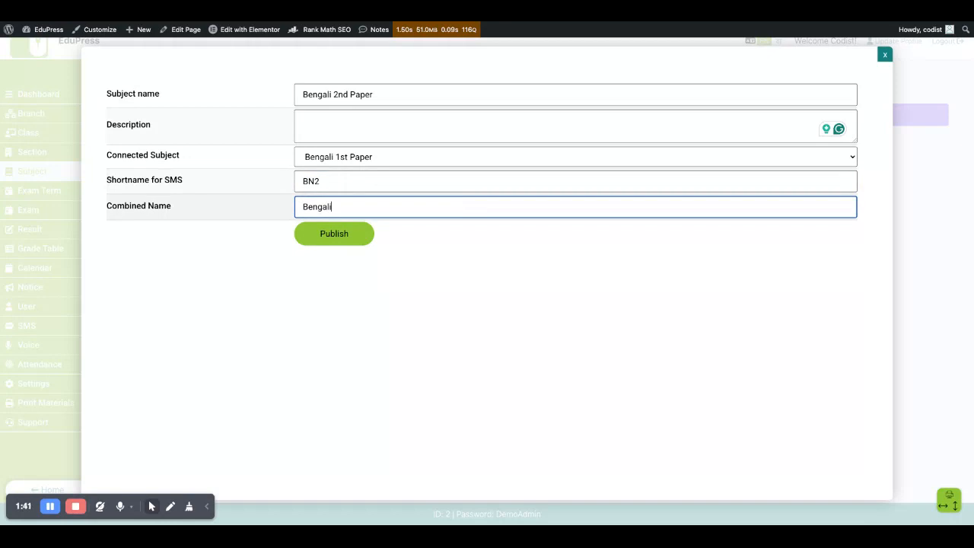
left_click(361, 239)
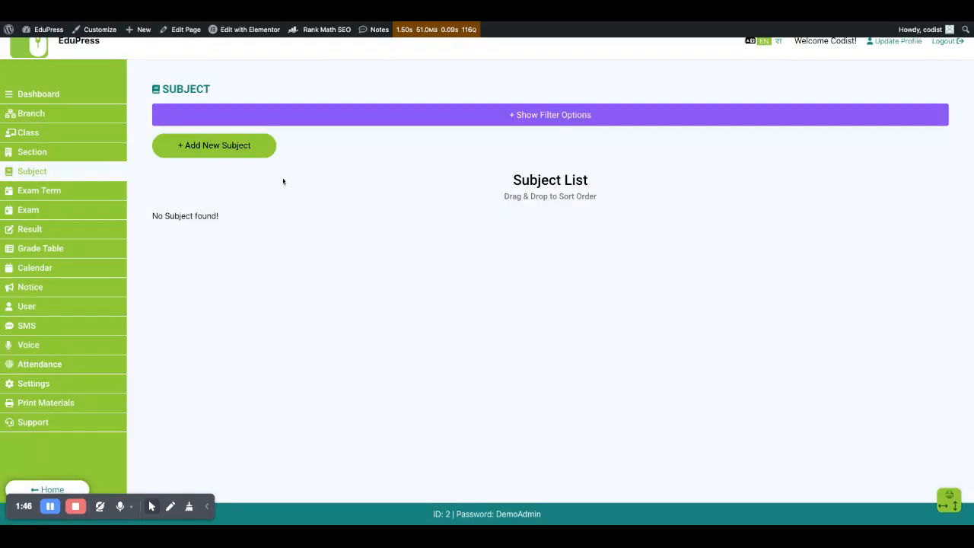
Start a new subject and name it Mathematics
left_click(247, 151)
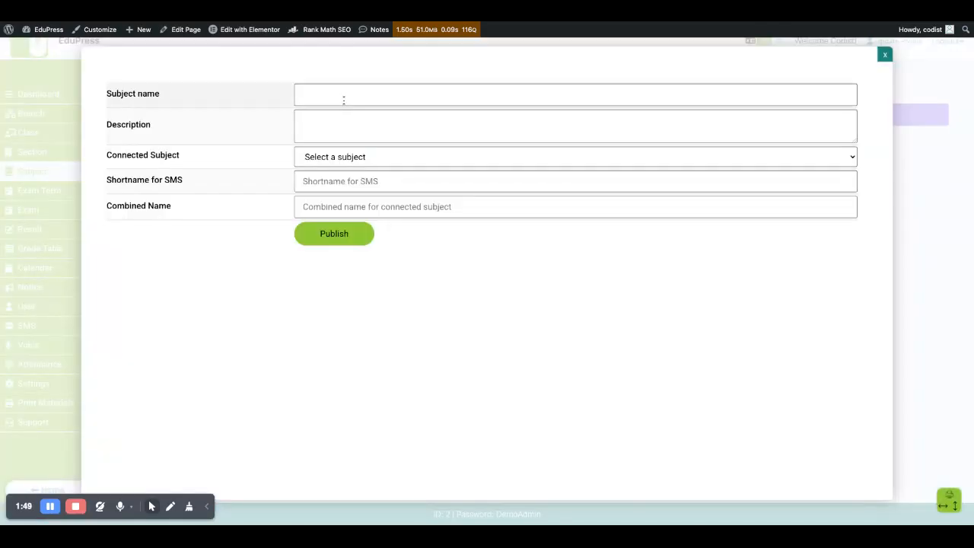
left_click(344, 100)
type("Matyhe")
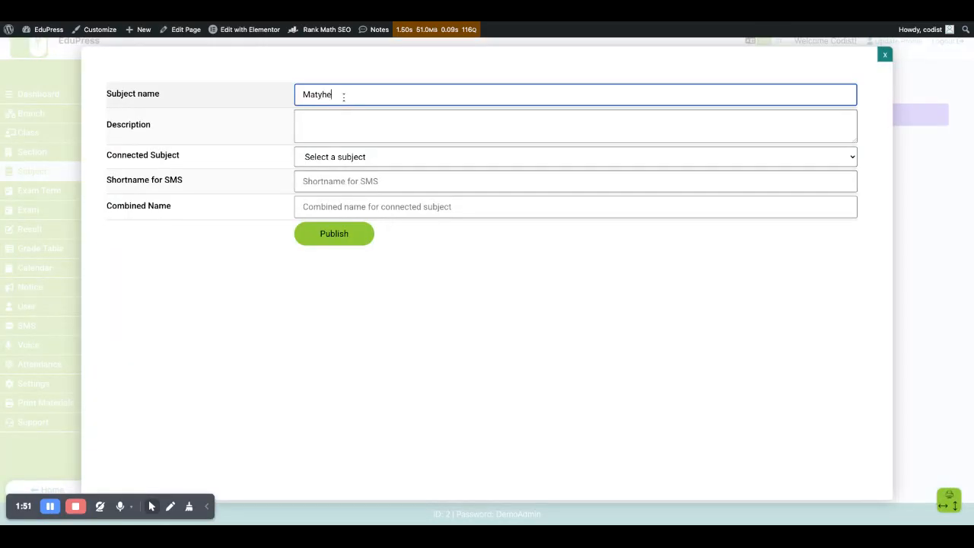
key("BackSpace")
key("BackSpace")
key("BackSpace")
key("BackSpace")
type("themac")
type("ics")
Set the SMS shortname of Mathematics to Math and publish it without a connected subject or combined name
key("Tab")
key("Tab")
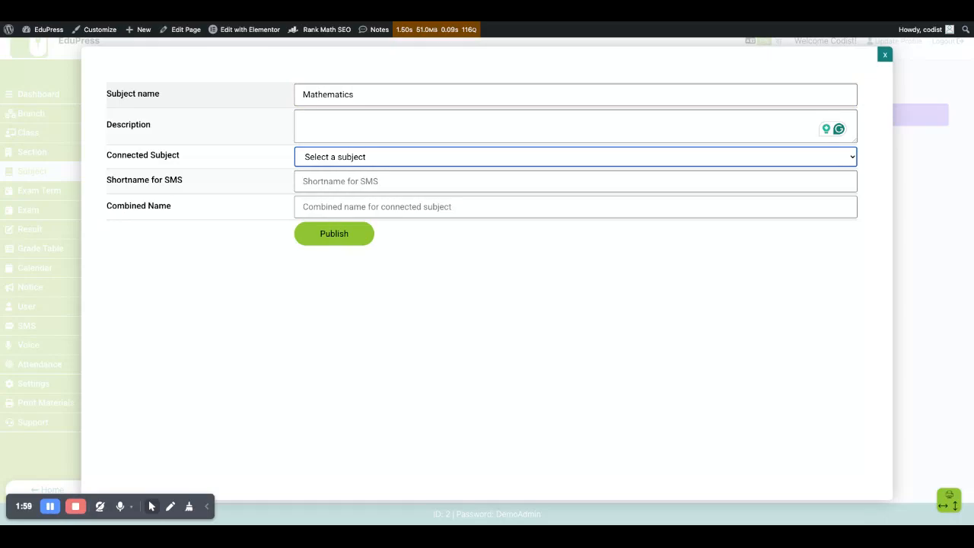
key("Tab")
type("Math")
key("Tab")
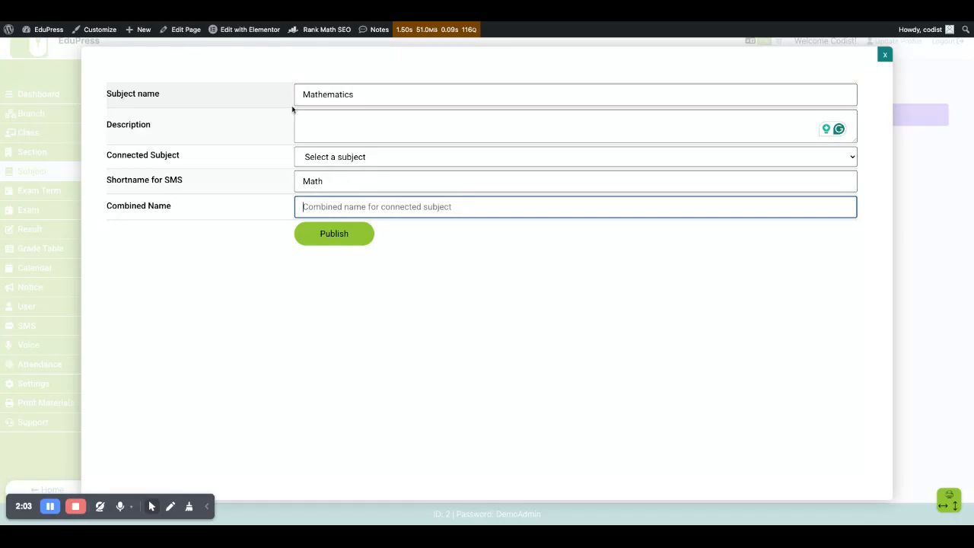
left_click(337, 235)
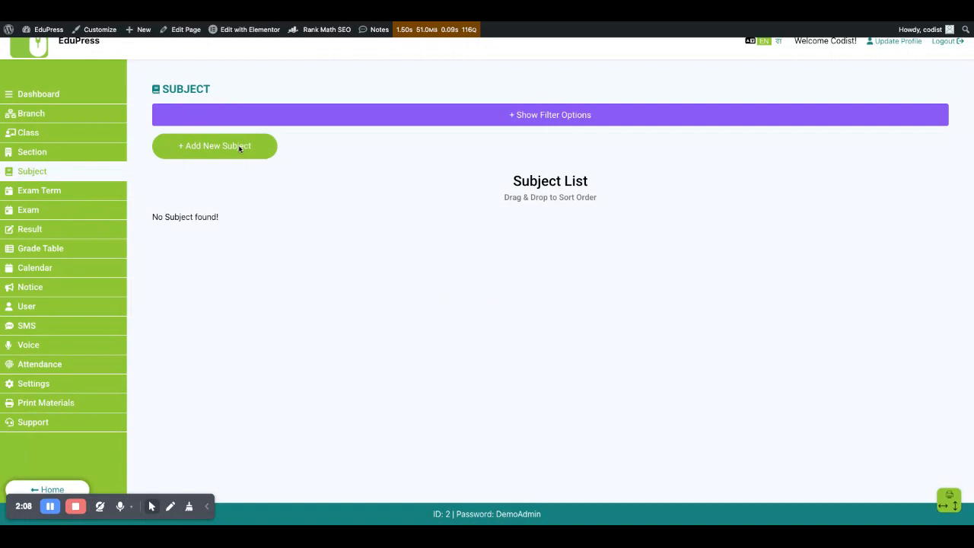
Start a new subject and name it English 1st Paper
left_click(239, 147)
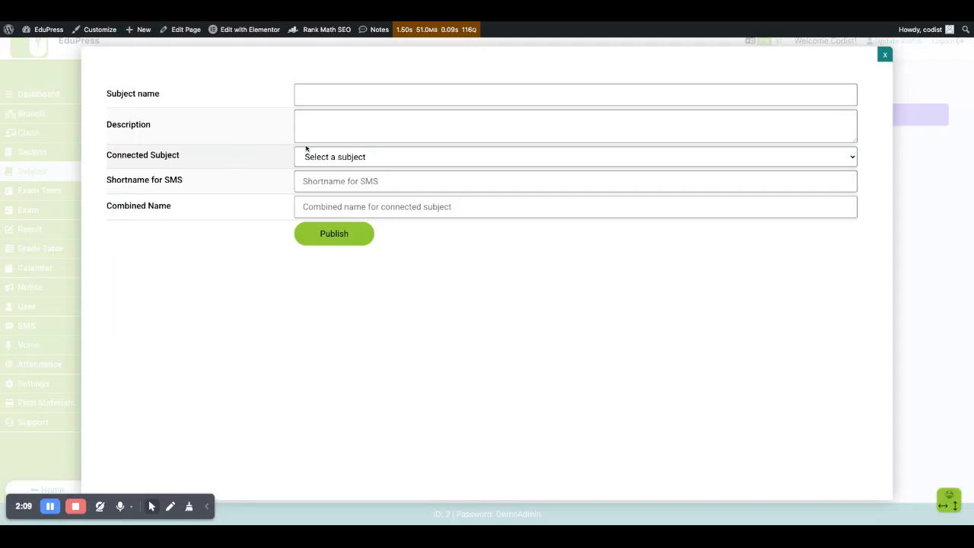
left_click(337, 89)
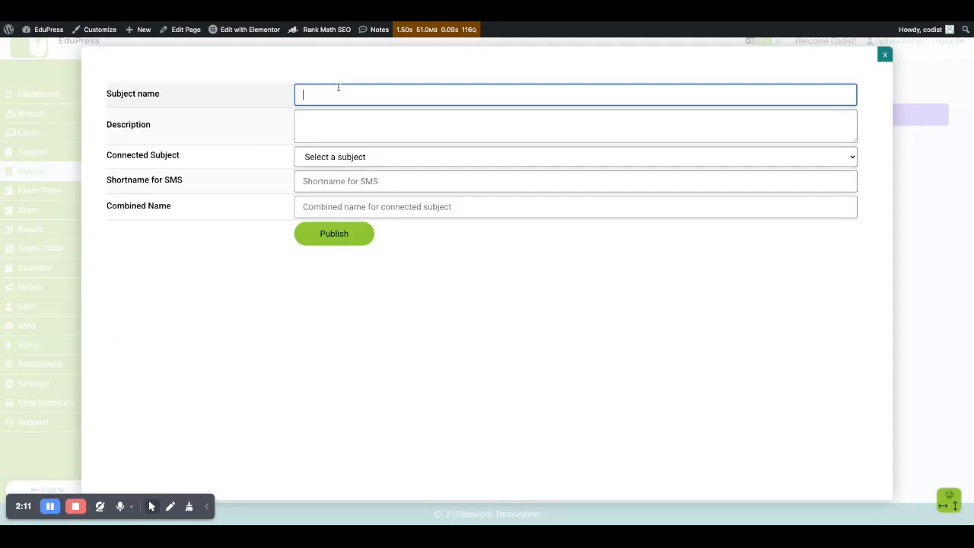
type("W")
key("BackSpace")
type("EW")
key("BackSpace")
type("nglish P")
key("BackSpace")
type("1st Paper")
Give English 1st Paper the SMS shortname EN1 and combined name English, and publish it without a connected subject
left_click(367, 163)
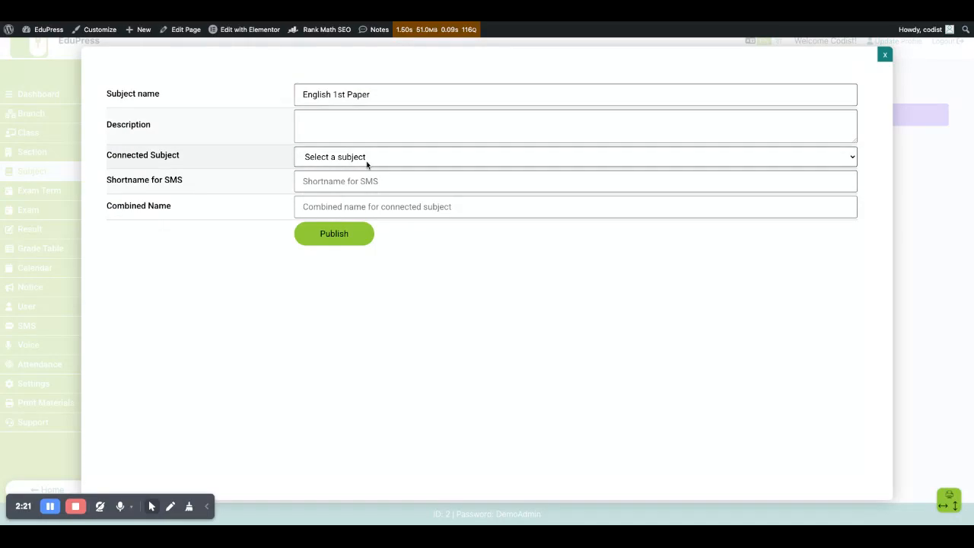
left_click(370, 158)
left_click(379, 137)
key("Tab")
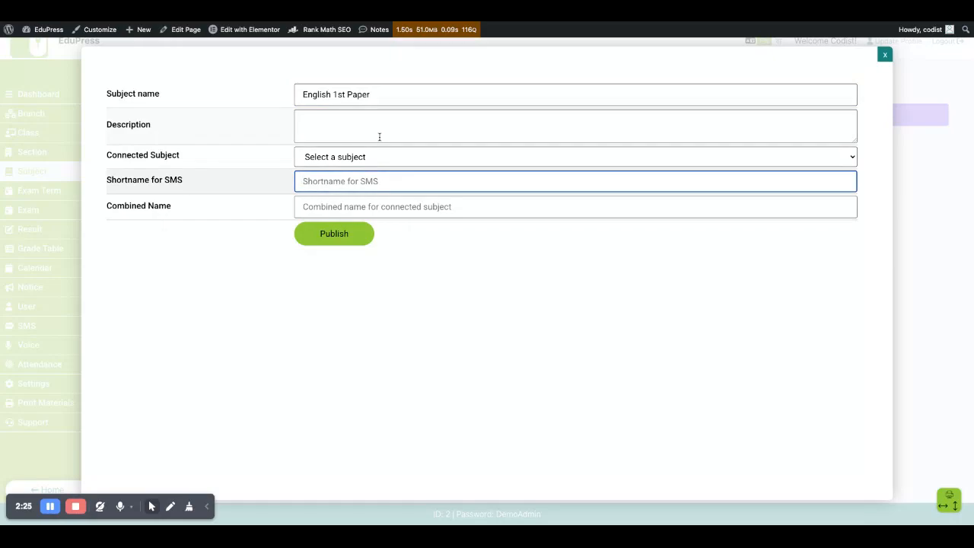
type("EN1")
left_click(370, 204)
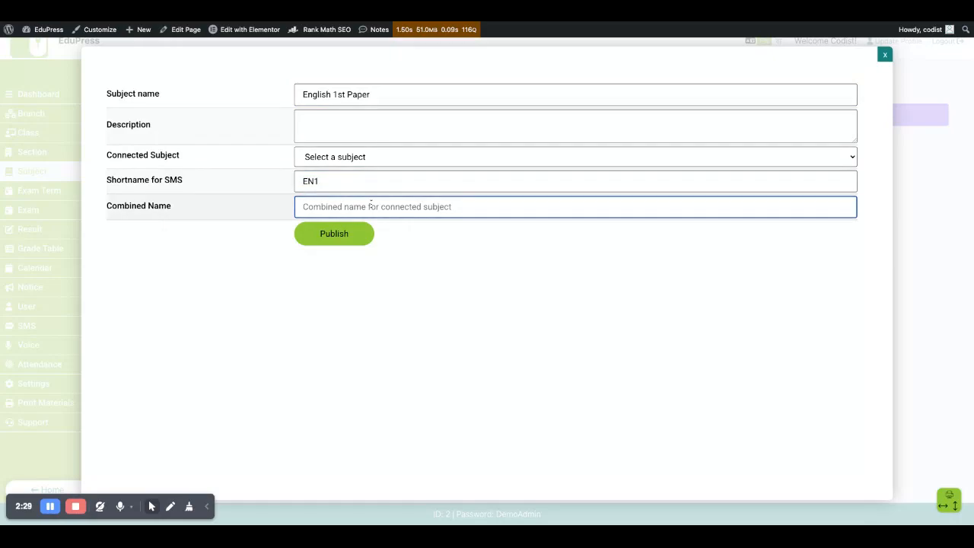
type("English")
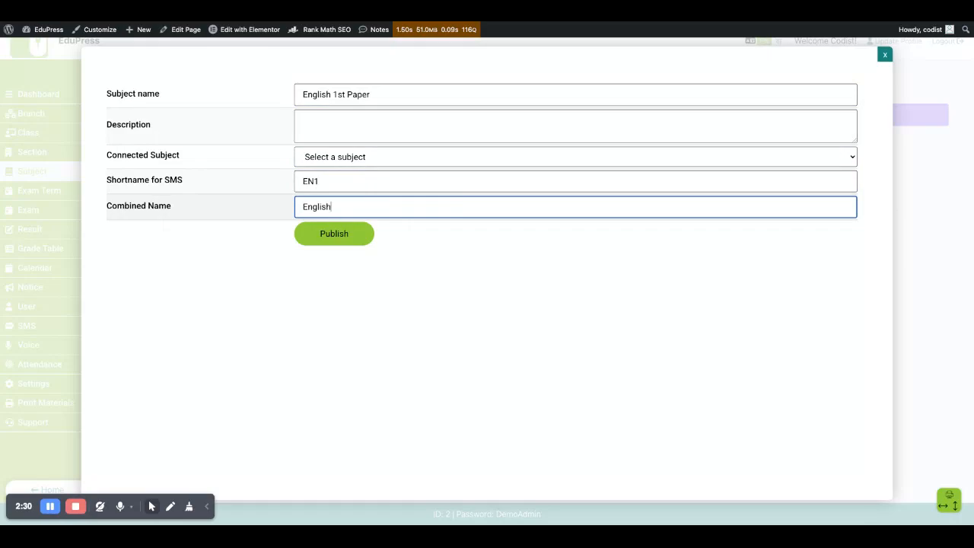
left_click(349, 240)
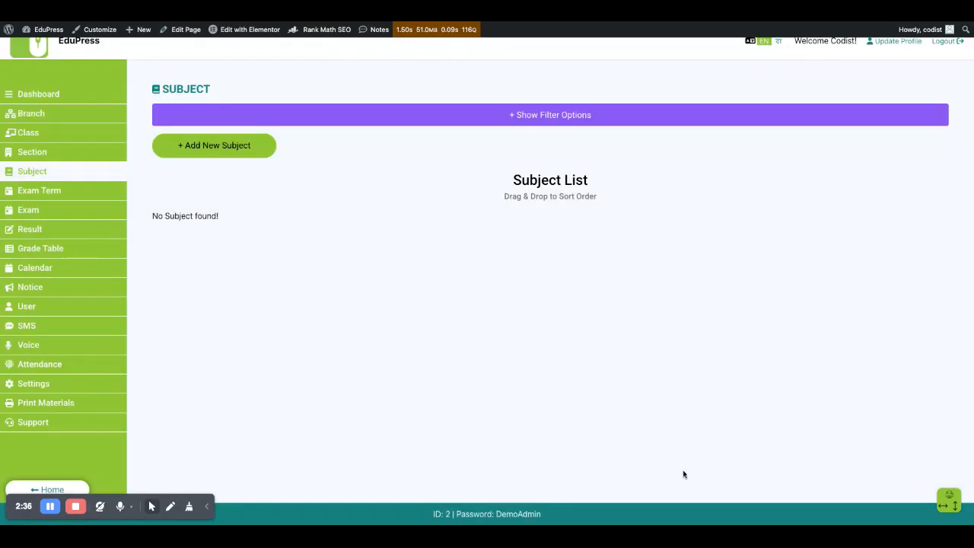
Start a new subject named English 2nd Paper and connect it to English 1st Paper
left_click(237, 151)
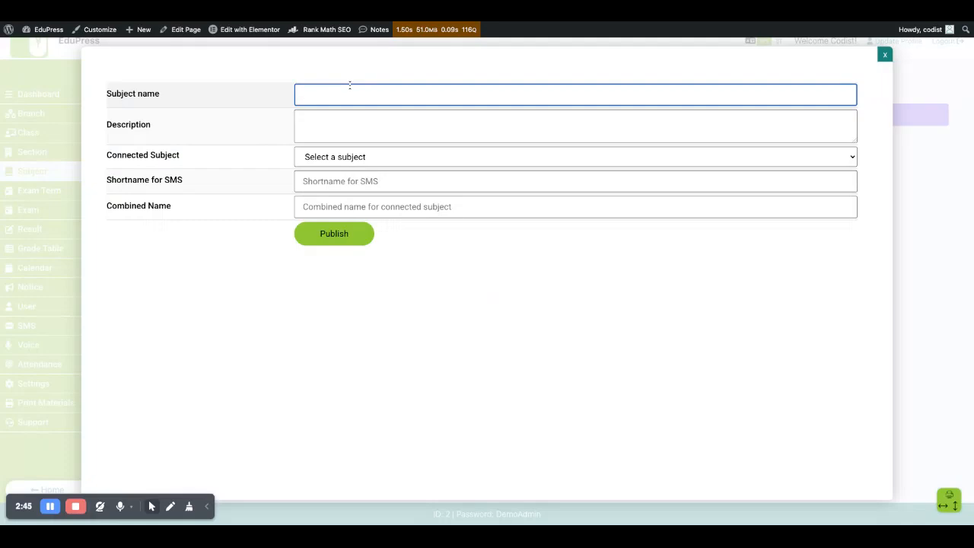
type("English 2nd Paper")
key("Tab")
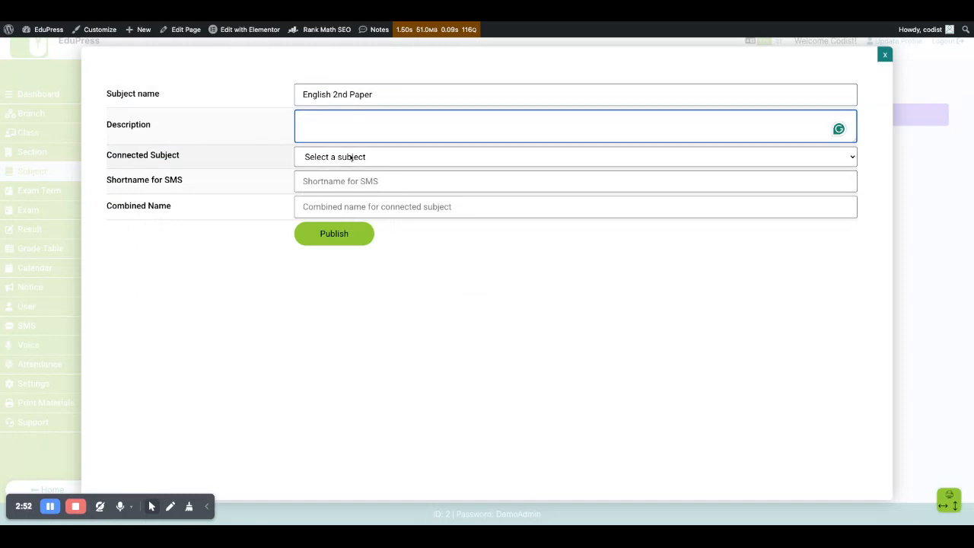
key("Tab")
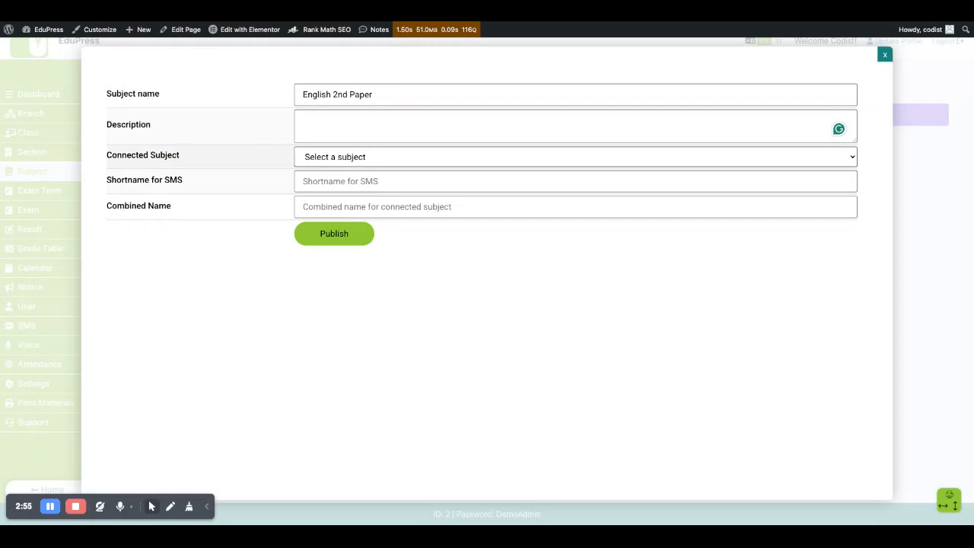
key("e")
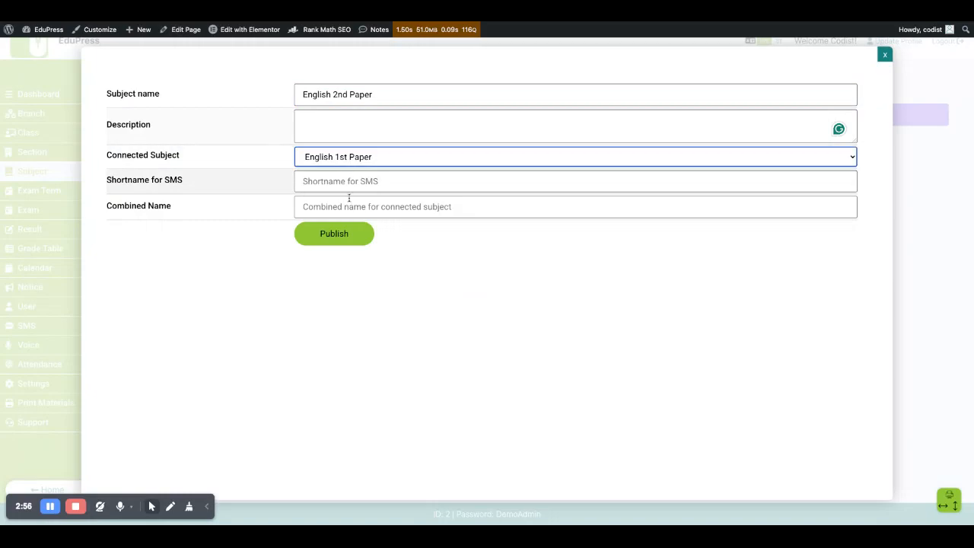
Give English 2nd Paper the SMS shortname EN2 and the combined name English, and publish it
key("Tab")
type("EN2")
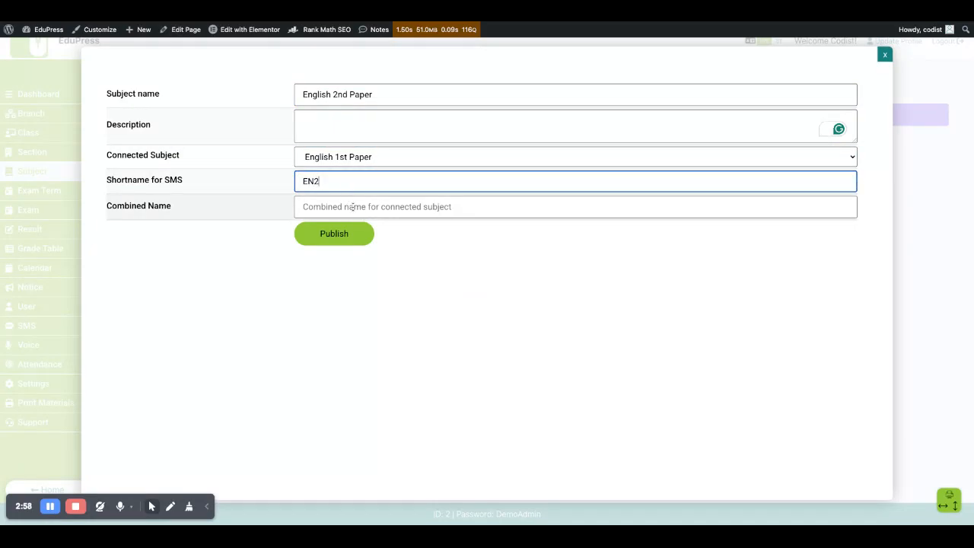
left_click(352, 207)
type("Eng")
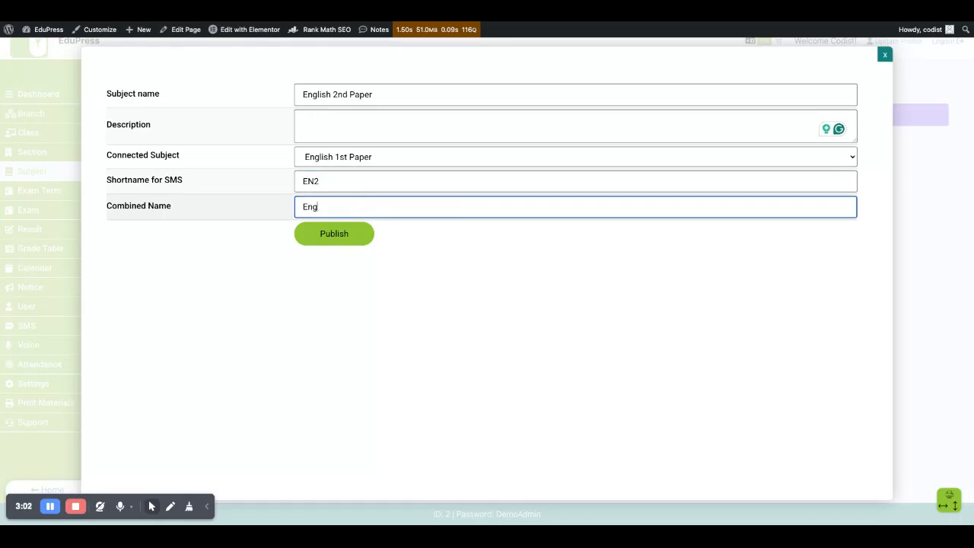
type("lish")
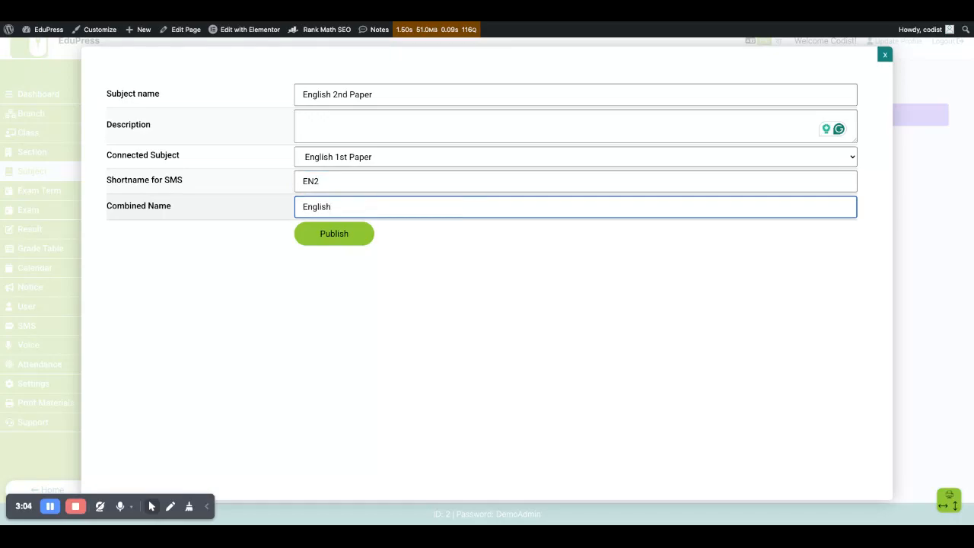
left_click(350, 243)
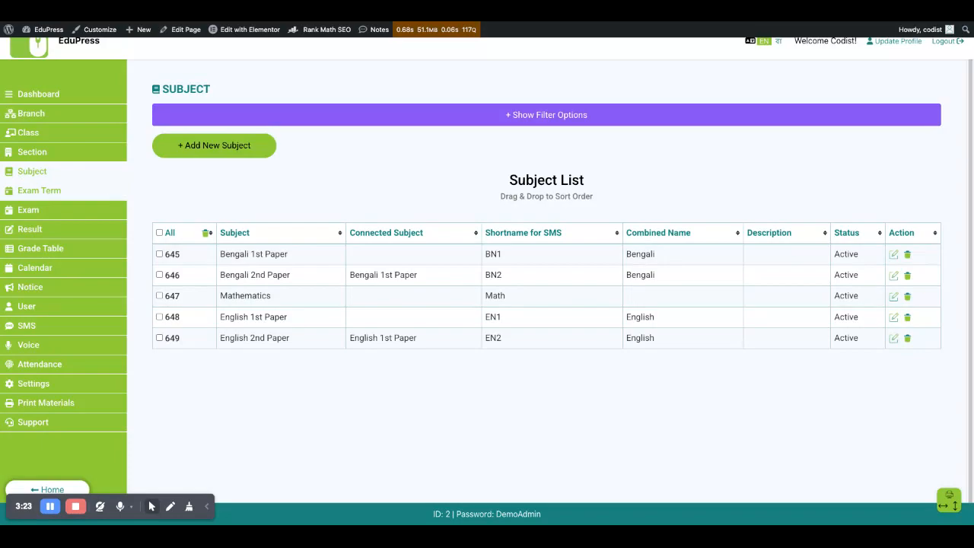
Delete the exam term dg from the term list
left_click(91, 191)
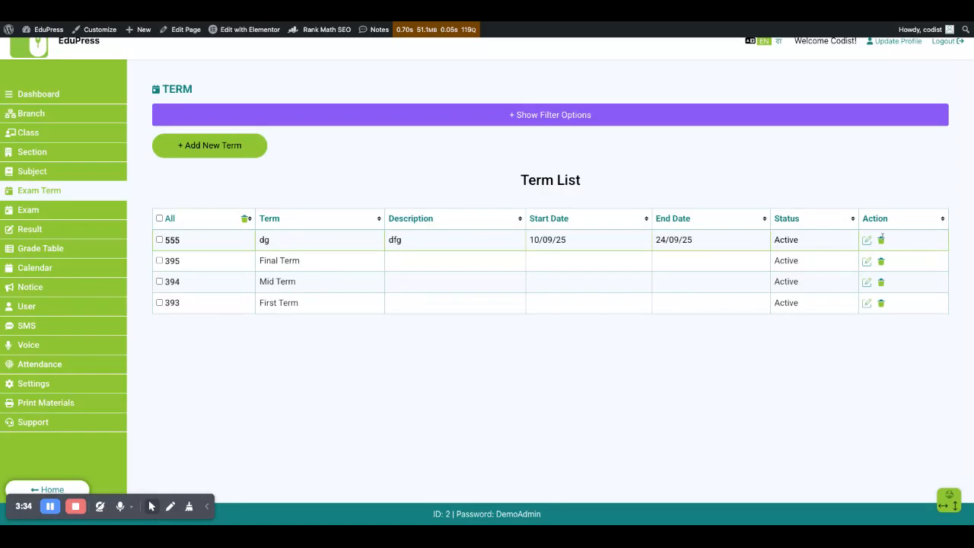
key("Return")
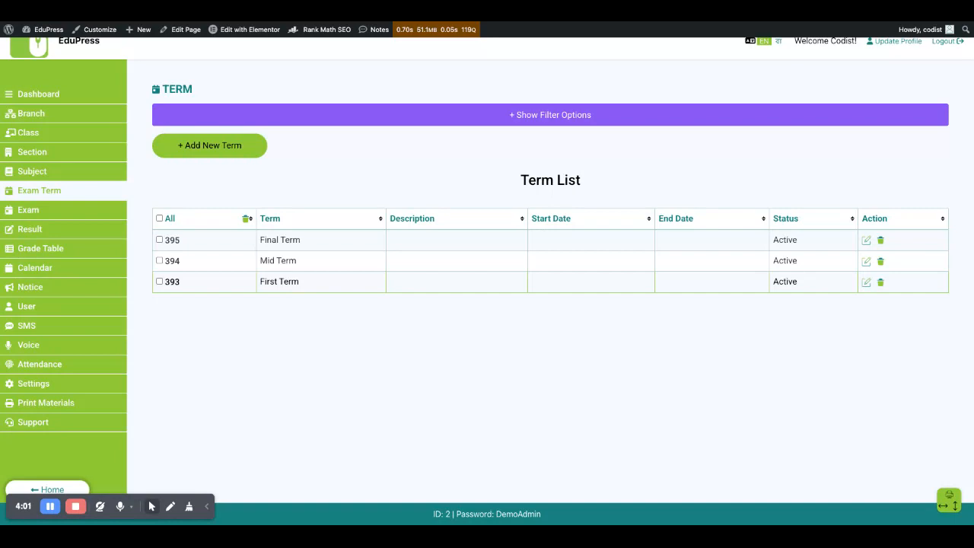
In the exam settings, define the exam marks as CQ, MCQ, Practical and save them
left_click(104, 211)
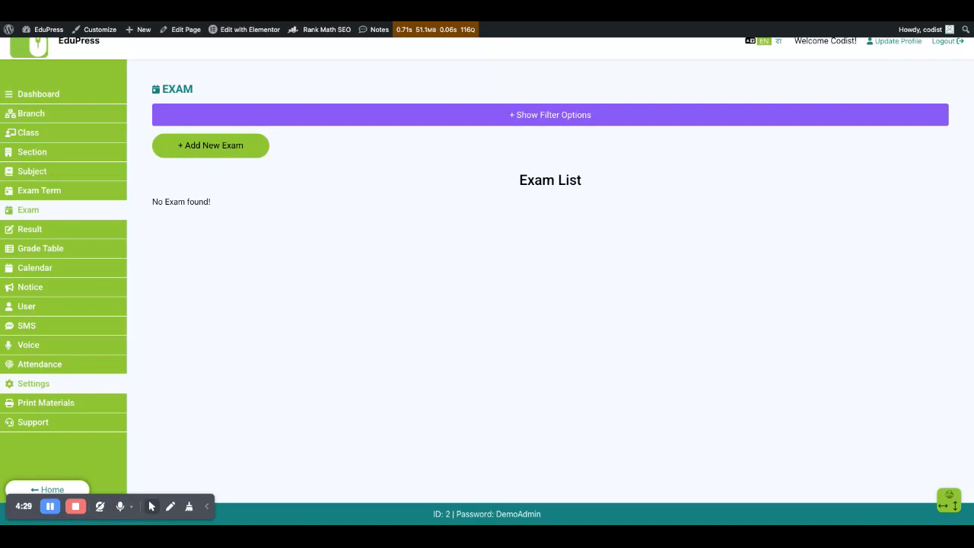
mouse_move(231, 32)
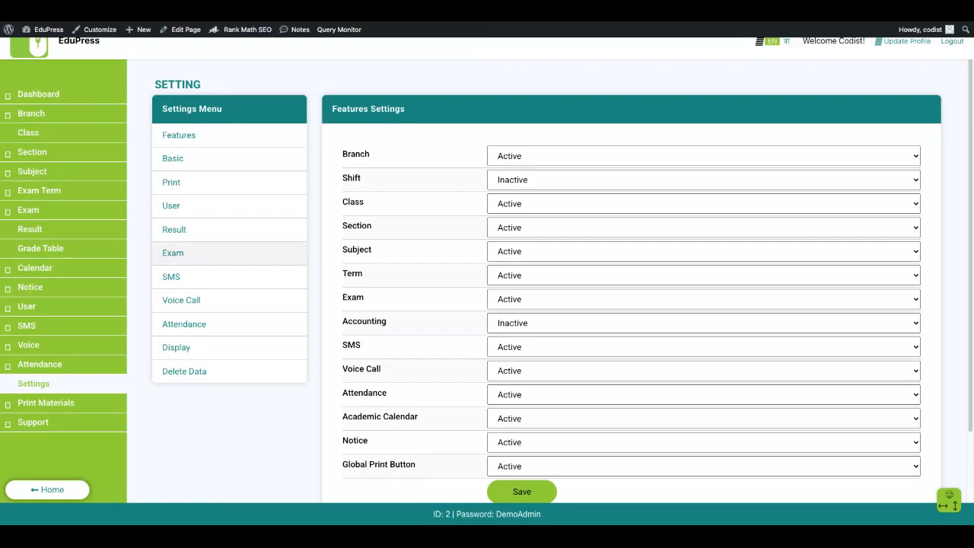
left_click(173, 254)
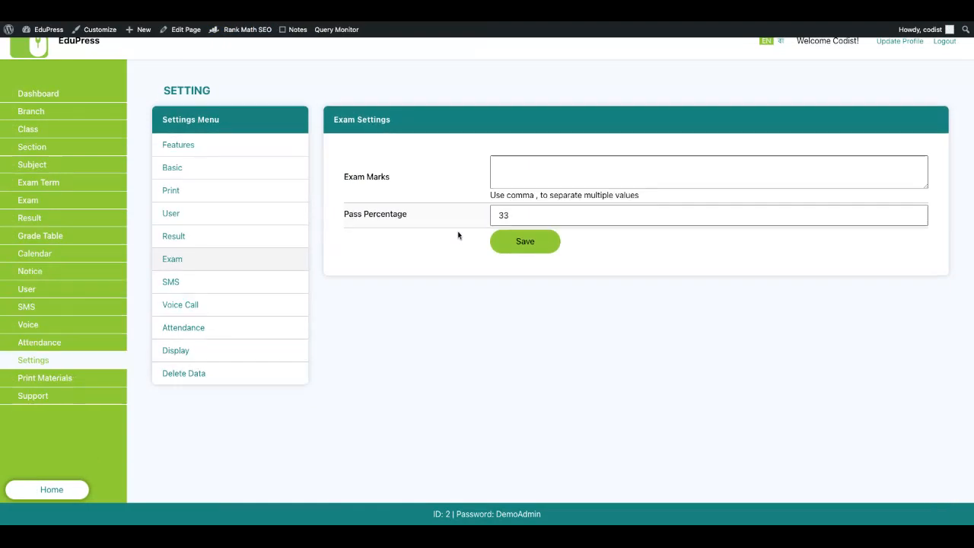
left_click(521, 172)
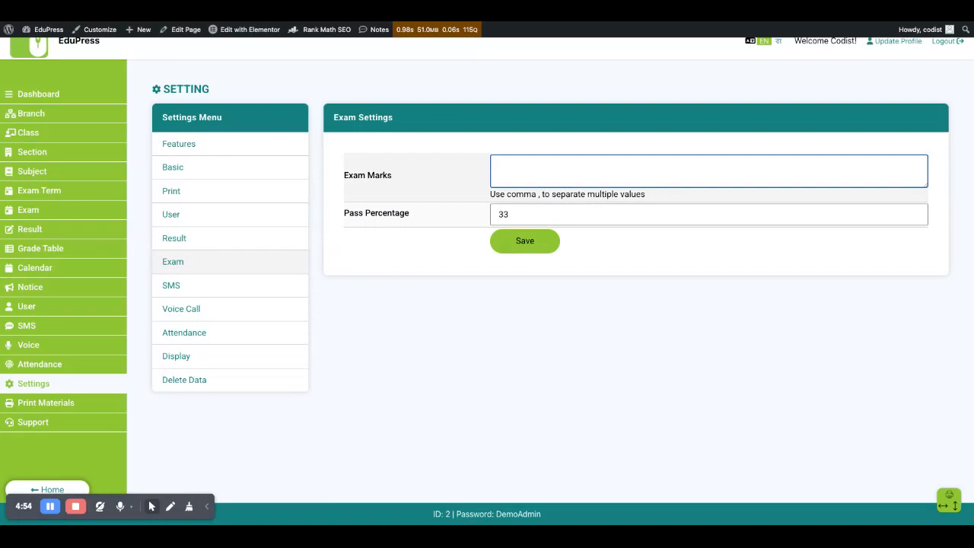
type("CQ, MCQ, Practical")
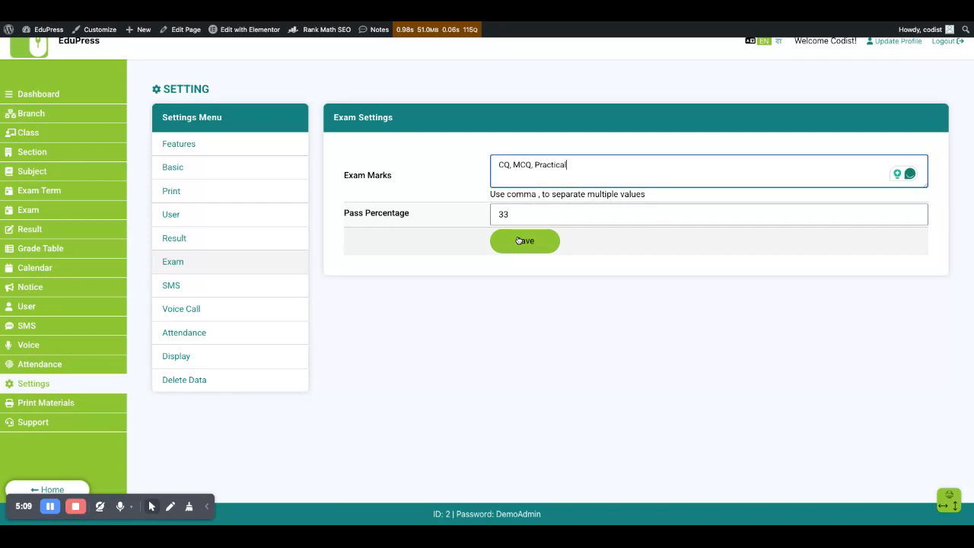
left_click(517, 241)
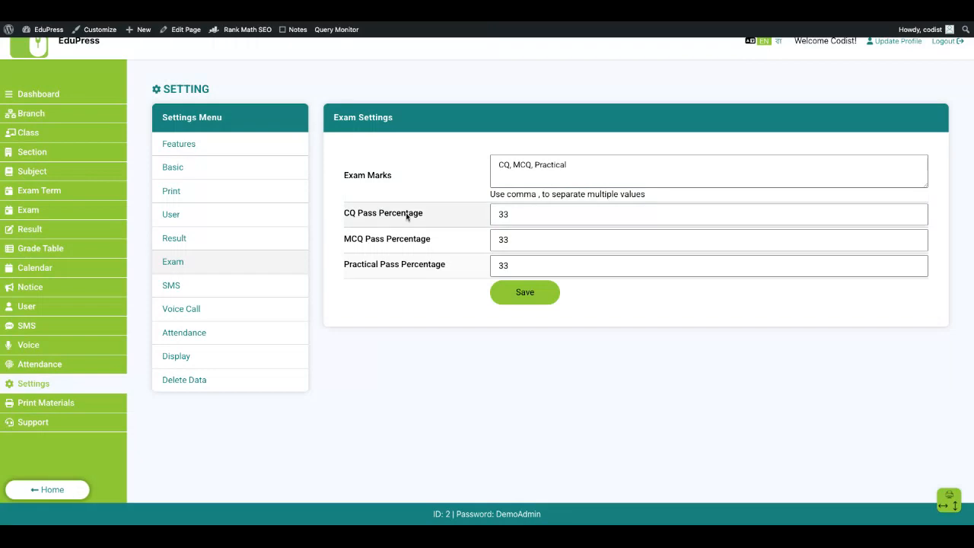
double_click(502, 214)
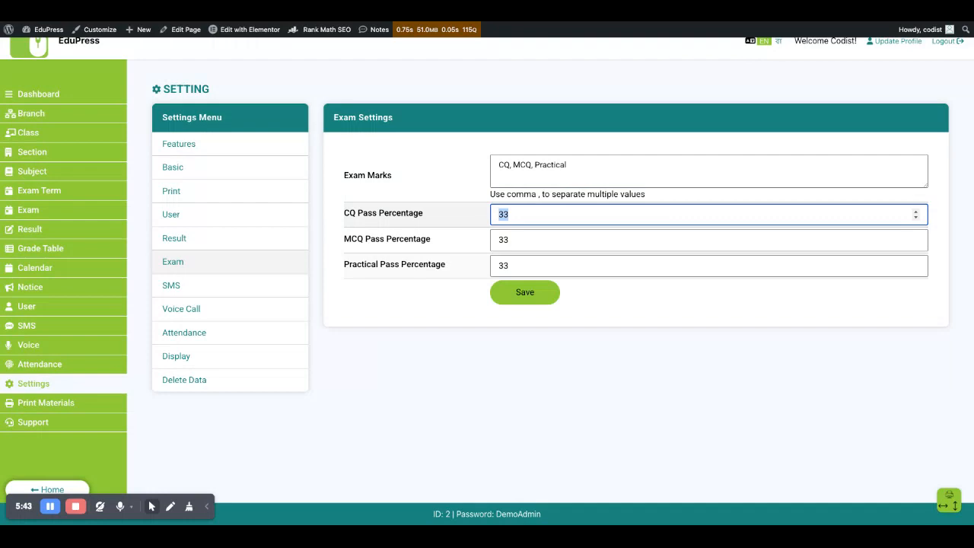
left_click(446, 240)
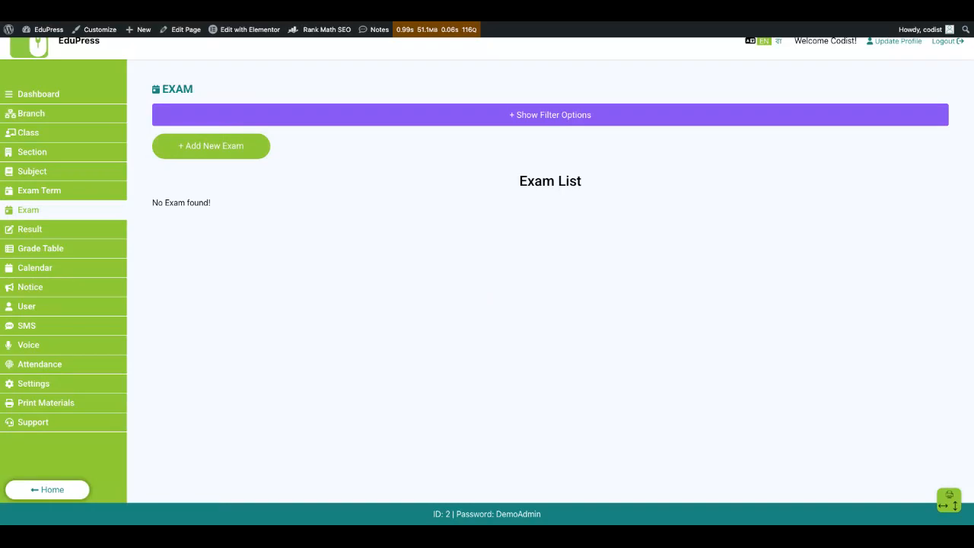
Start a new exam for branch Banani, class VI, section A, First Term, with the subject Bengali 1st Paper
left_click(216, 154)
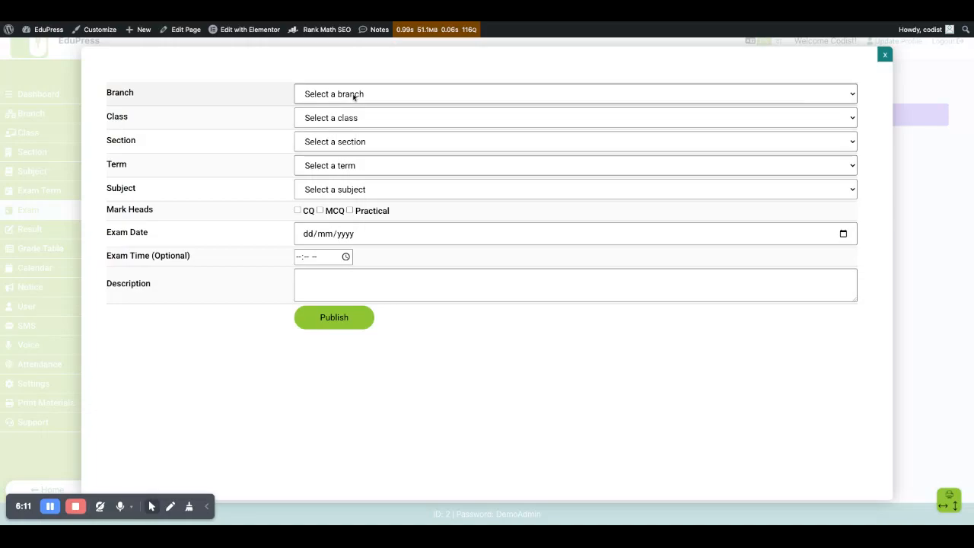
left_click(353, 95)
left_click(353, 112)
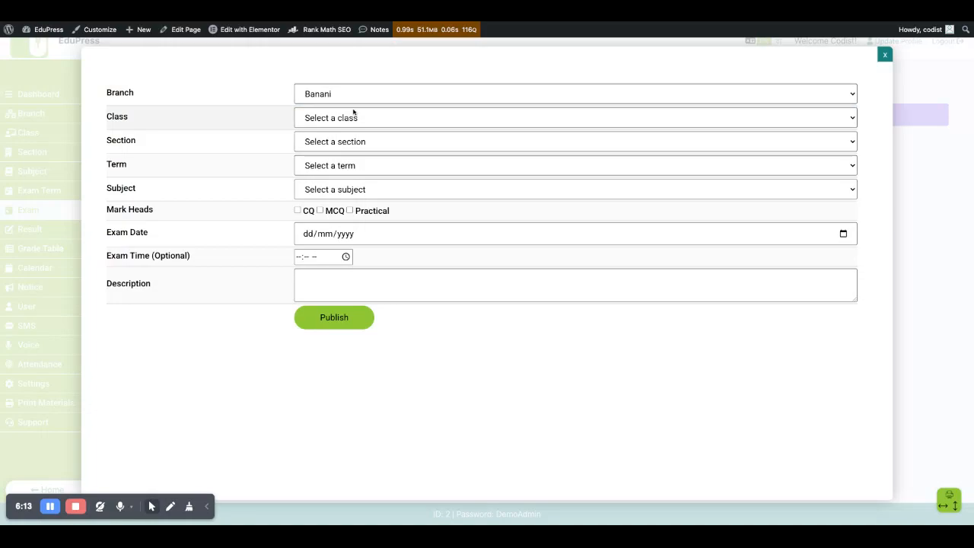
left_click(350, 143)
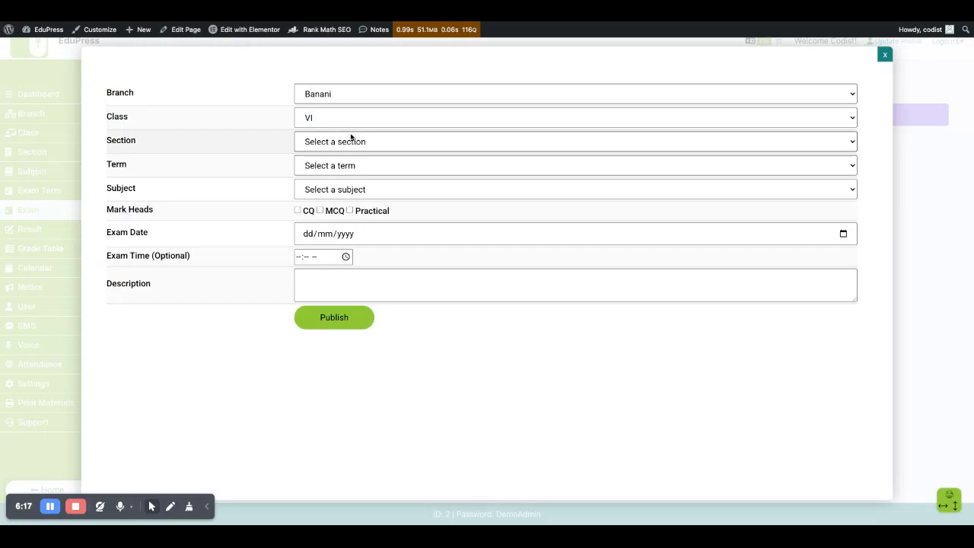
left_click(351, 138)
left_click(345, 159)
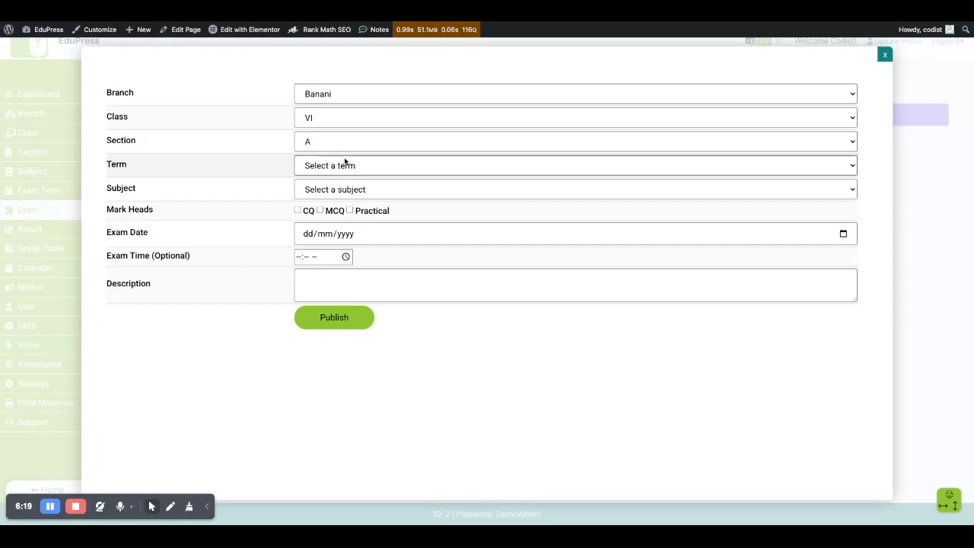
left_click(345, 162)
left_click(345, 180)
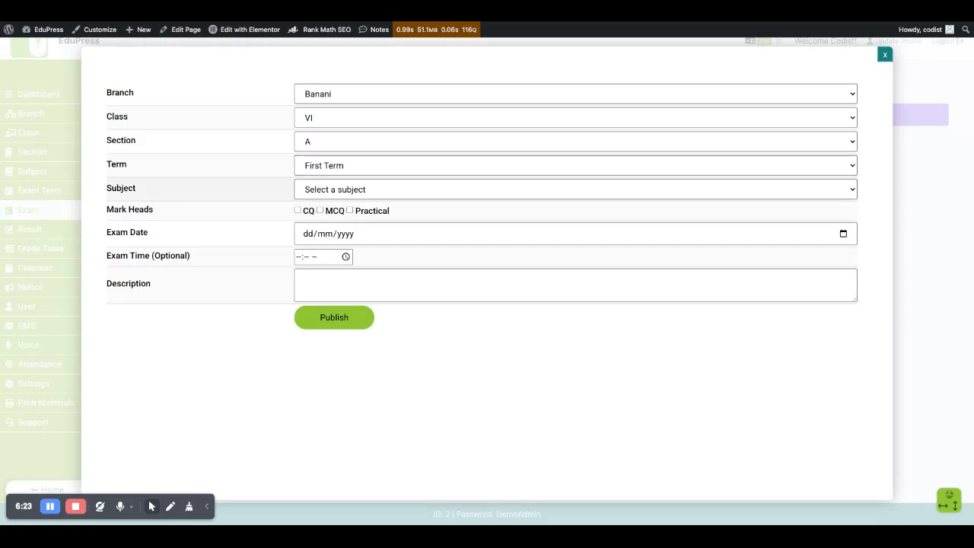
left_click(385, 202)
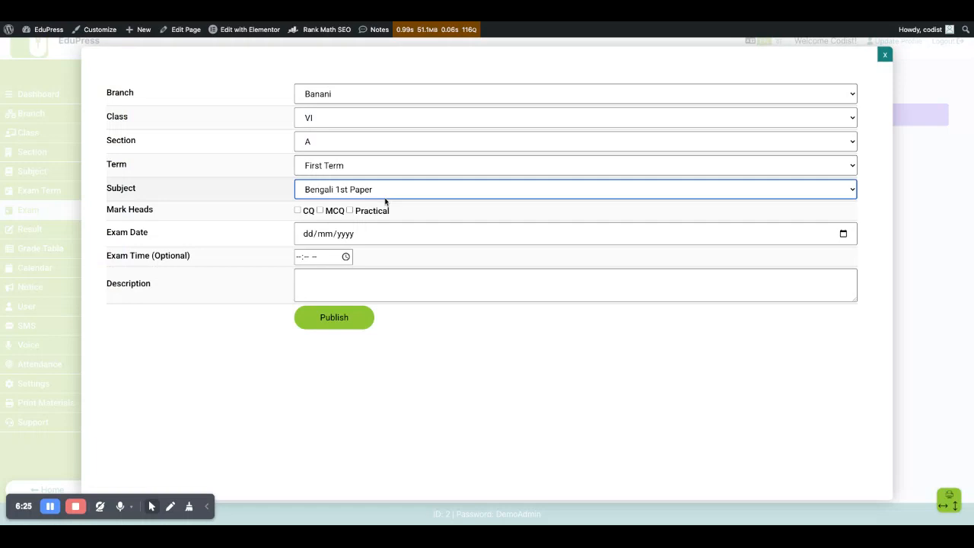
Enable the CQ and MCQ mark heads, set the exam date to 15/04/2026, and publish the exam
left_click(307, 212)
left_click(335, 212)
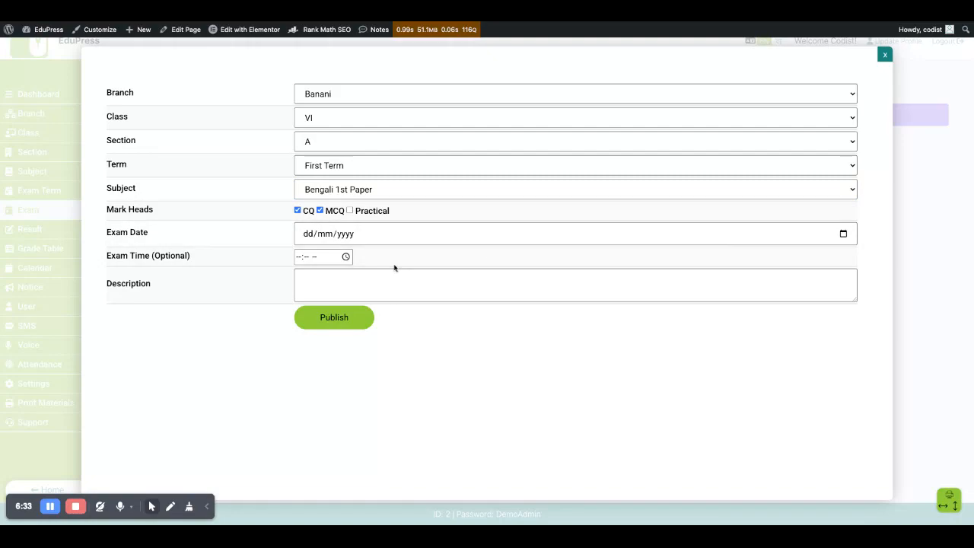
left_click(373, 390)
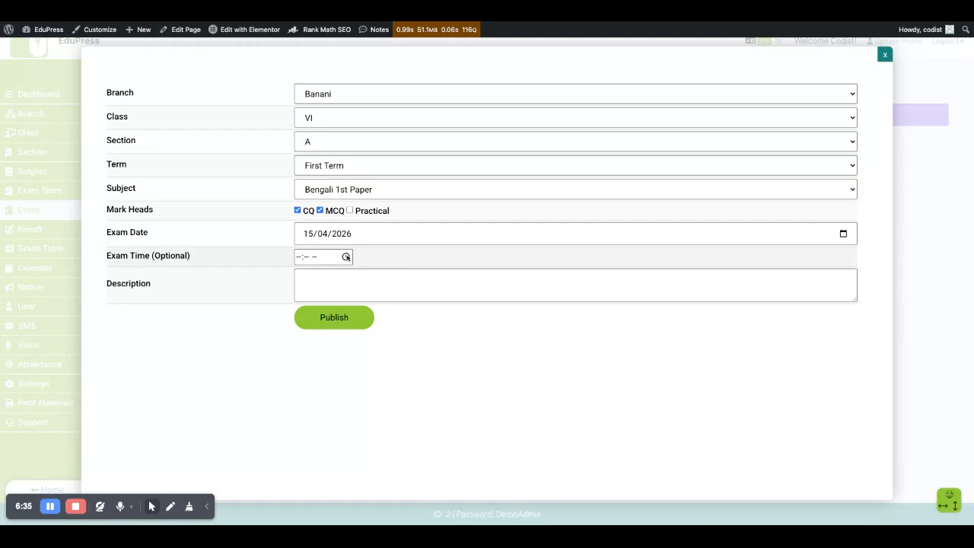
left_click(339, 318)
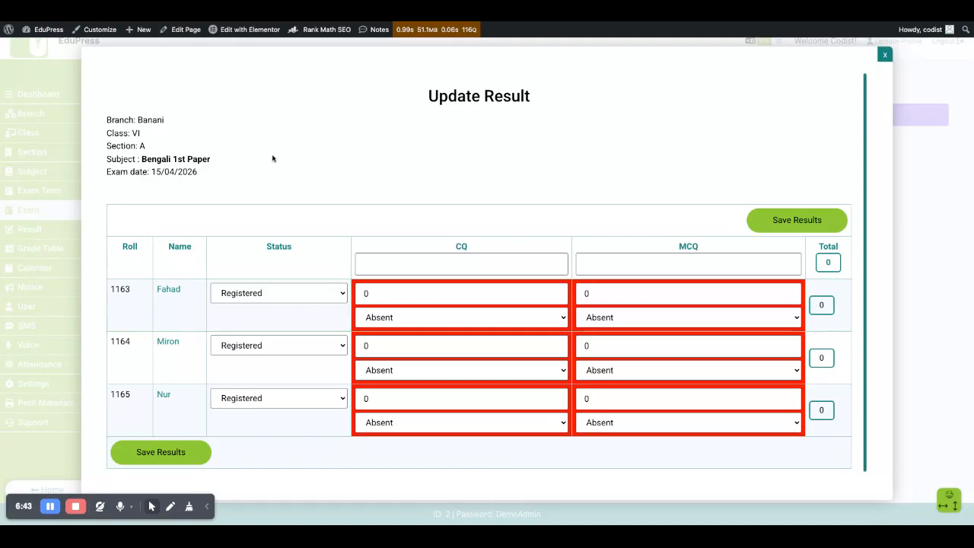
Set the full marks of the Bengali 1st Paper result to 75 for CQ and 25 for MCQ
scroll(484, 249, "down", 1)
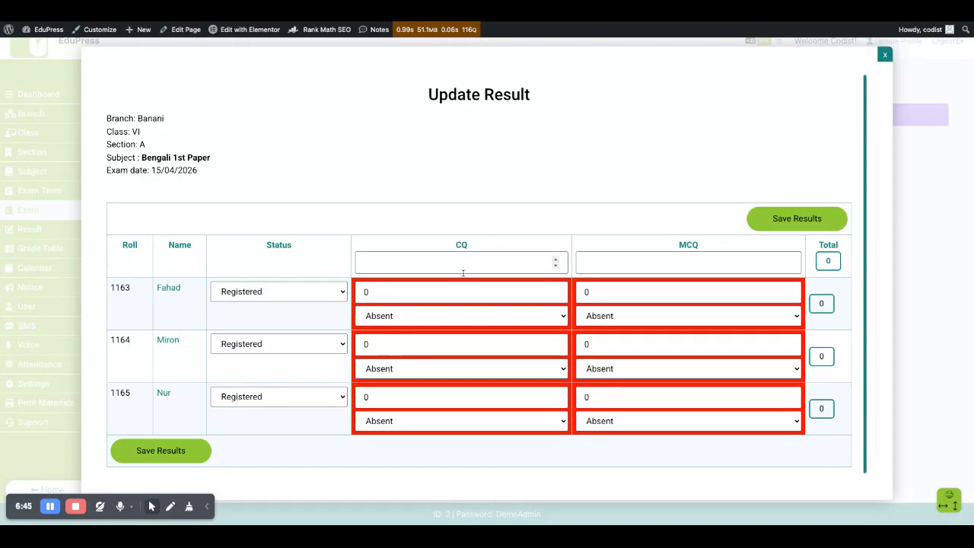
left_click(662, 264)
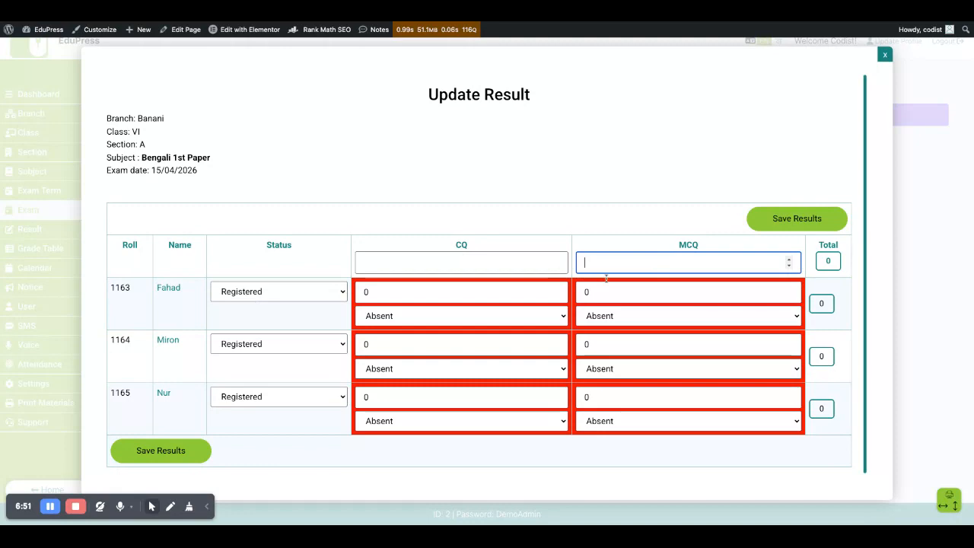
left_click(516, 265)
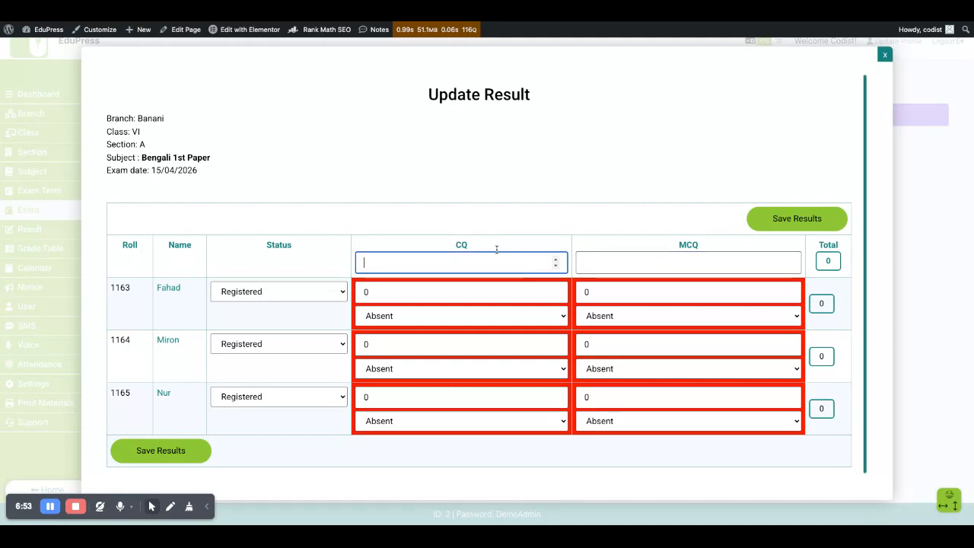
type("75")
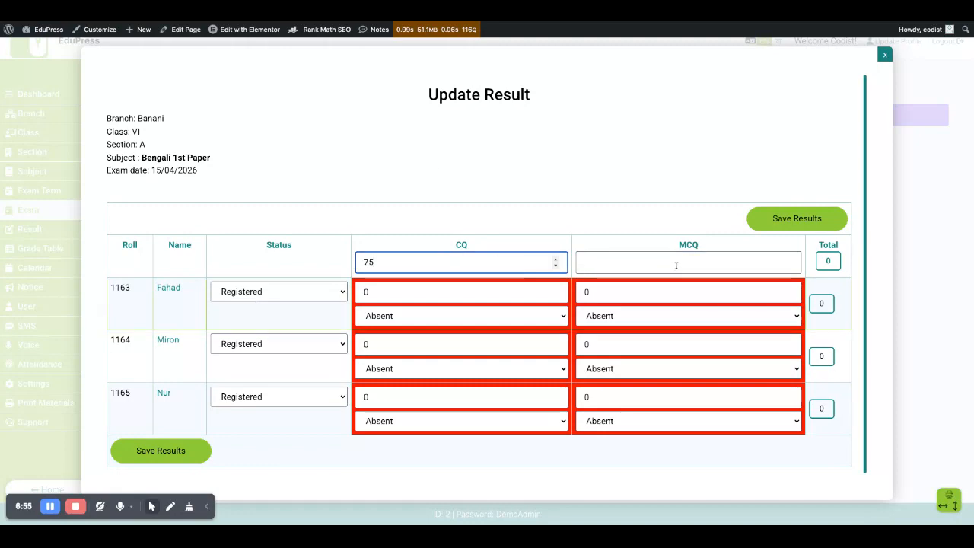
left_click(662, 262)
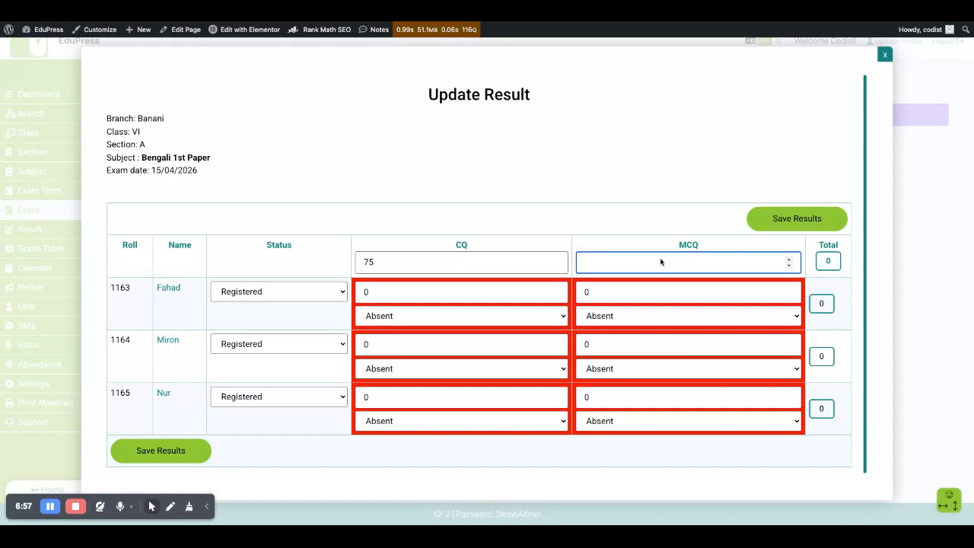
type("25")
left_click(296, 301)
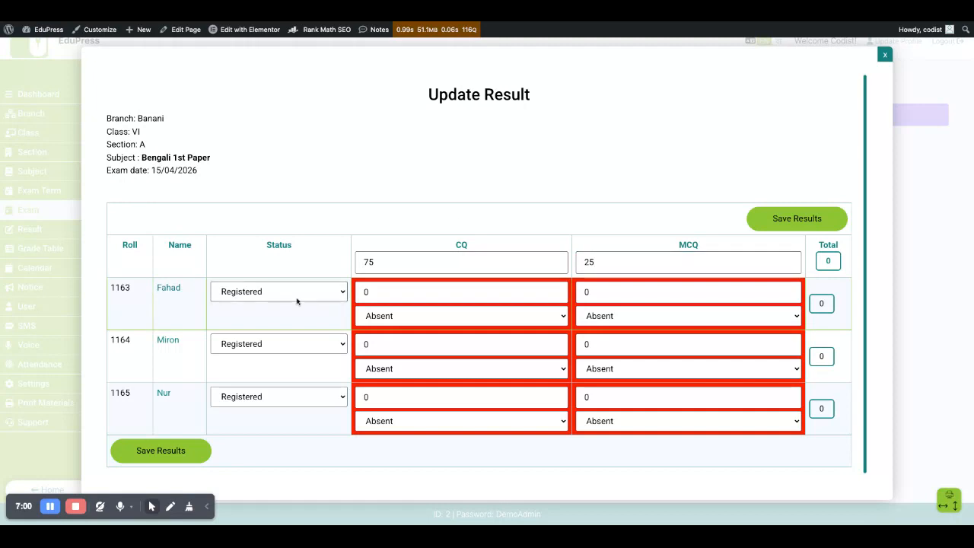
left_click(298, 301)
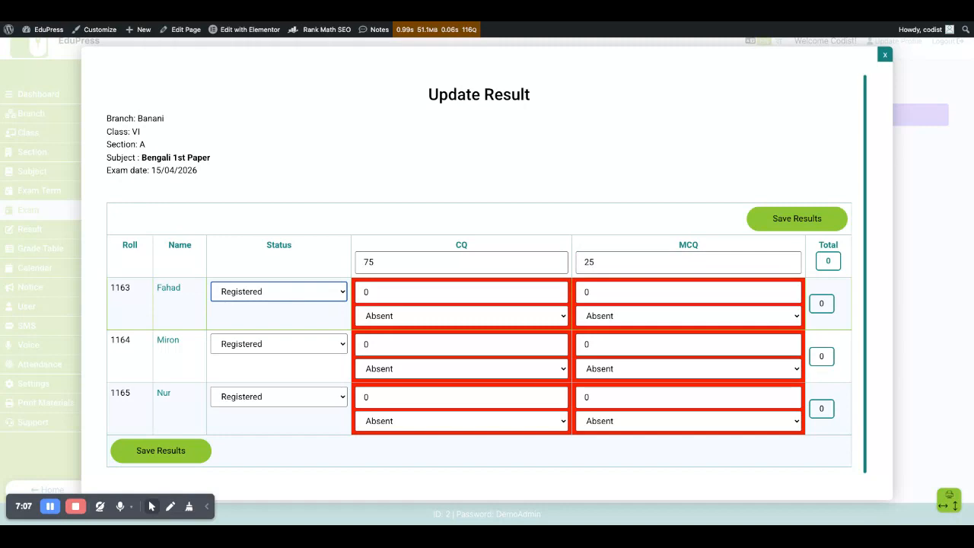
left_click(297, 313)
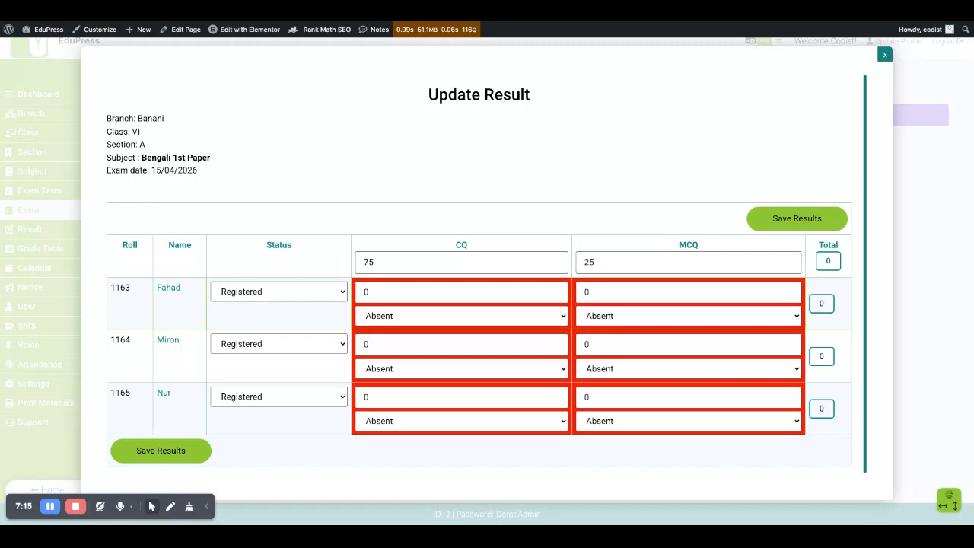
Enter the three students' CQ marks in list order as 50, 20 and 30, with each student present
left_click(419, 291)
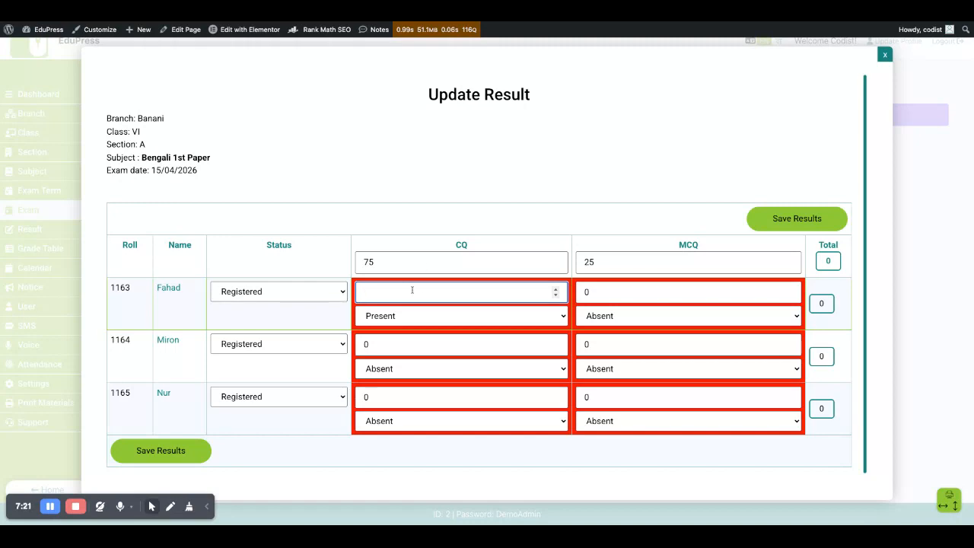
type("50")
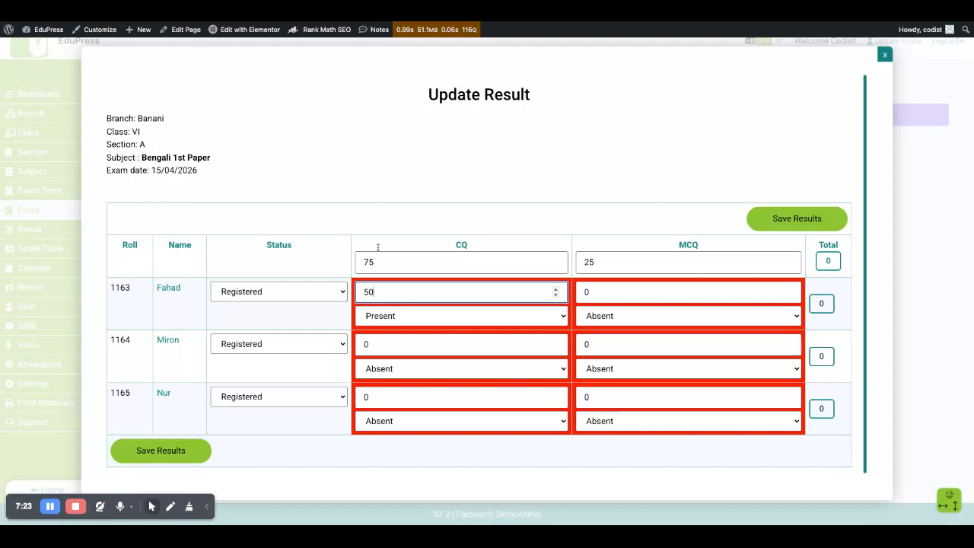
left_click(404, 374)
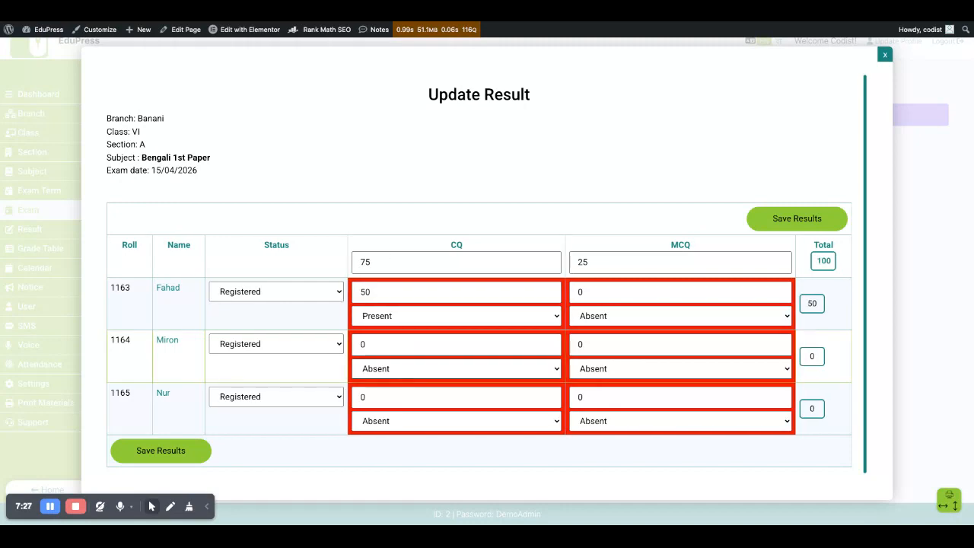
left_click(408, 382)
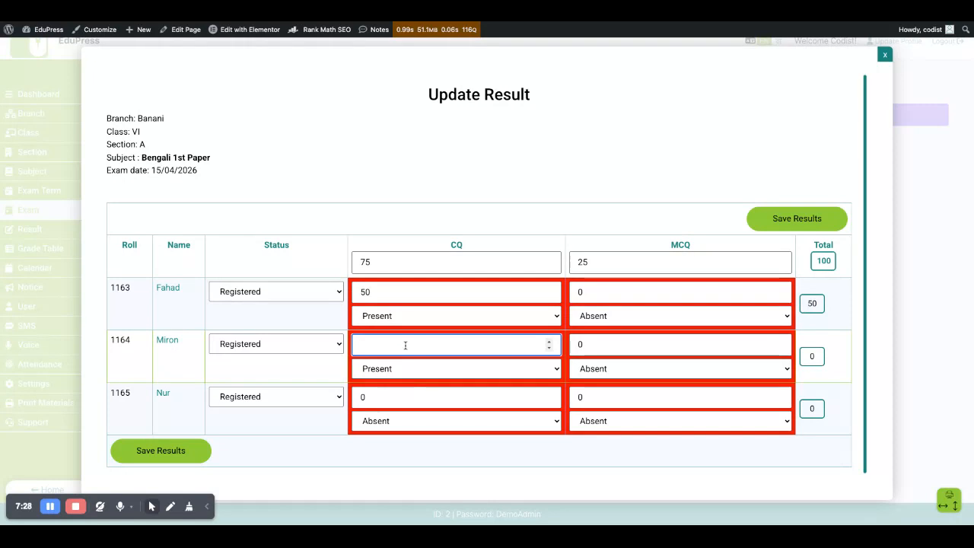
type("0")
key("BackSpace")
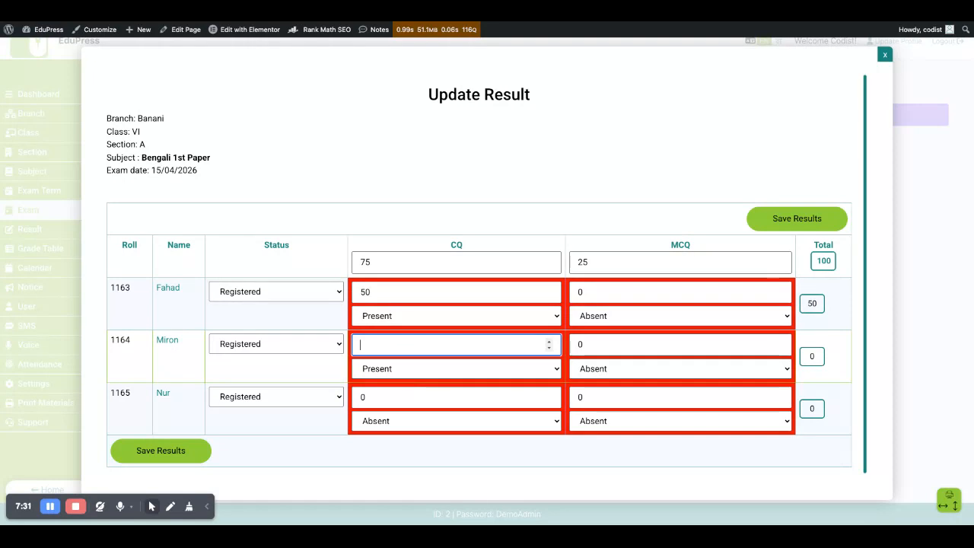
type("20")
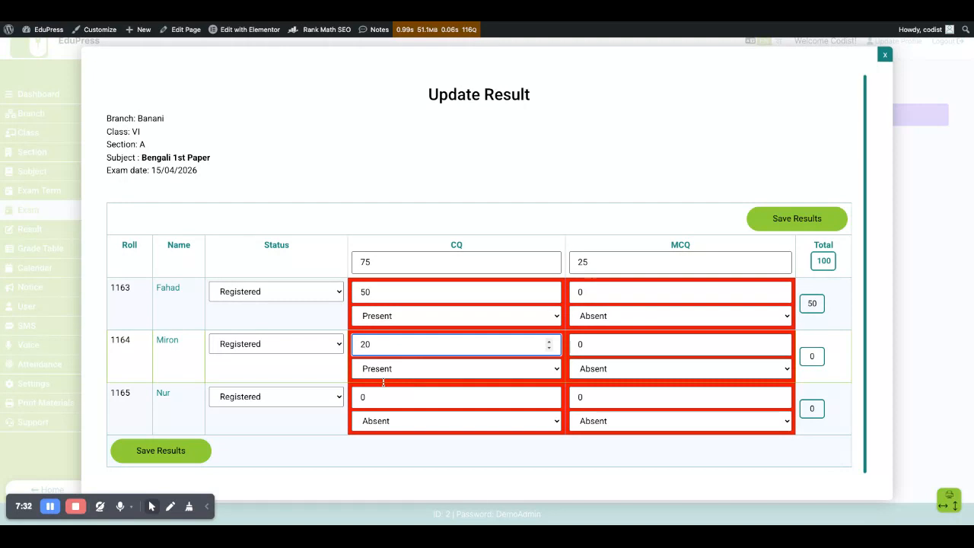
left_click(402, 426)
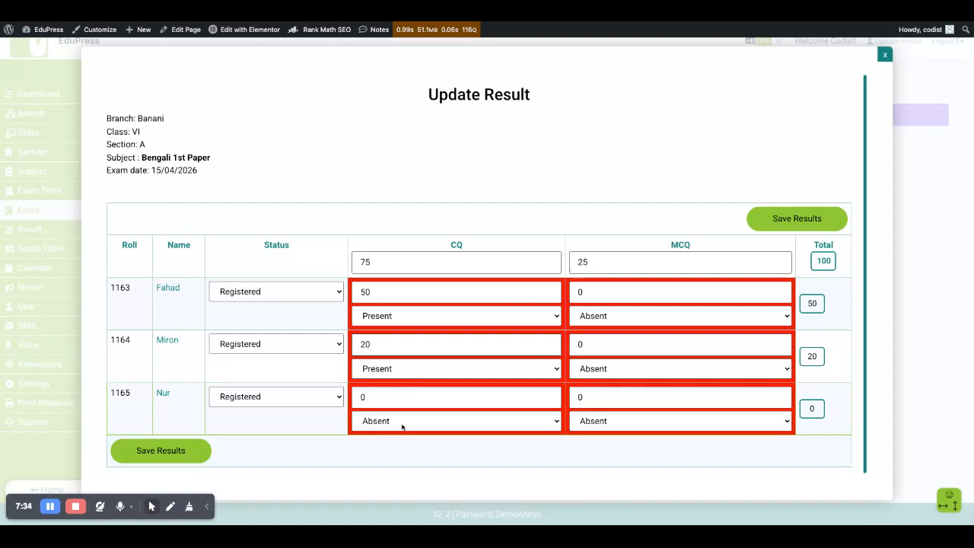
left_click(400, 408)
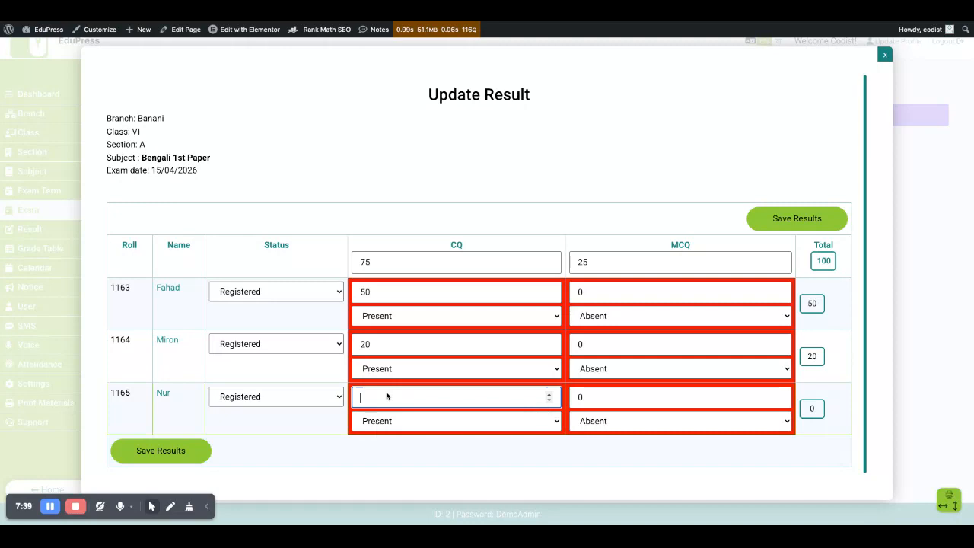
type("30")
Enter the three students' MCQ marks in list order as 15, 18 and 12, and save the results
left_click(641, 326)
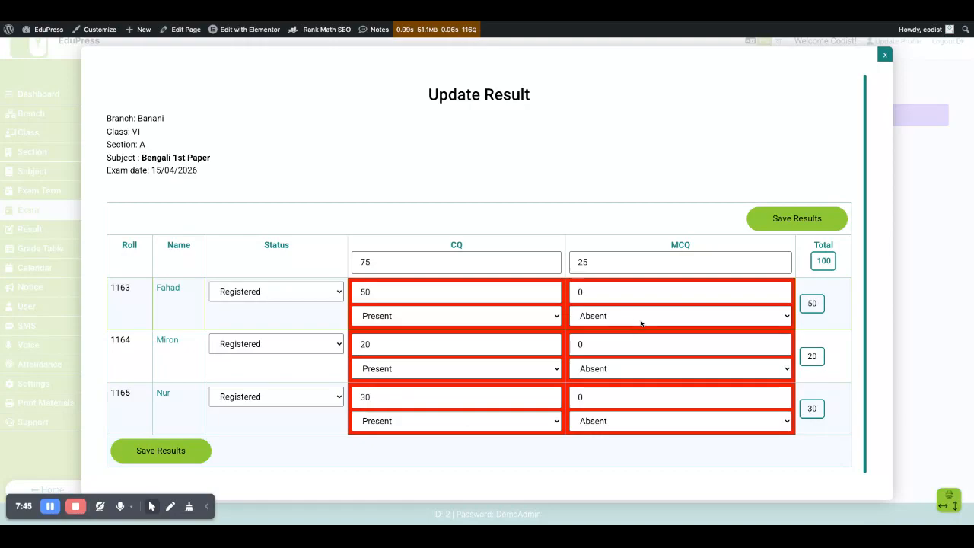
left_click(642, 293)
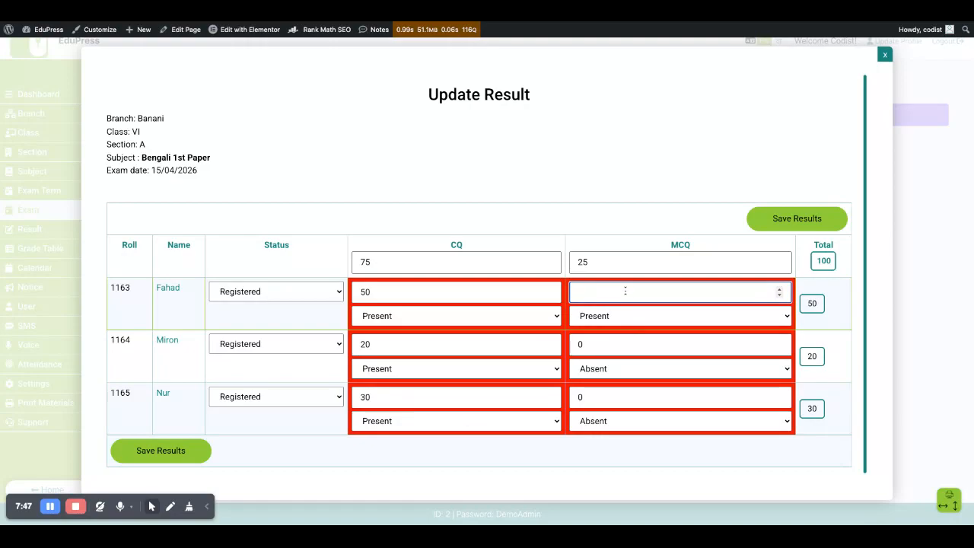
type("15")
left_click(613, 372)
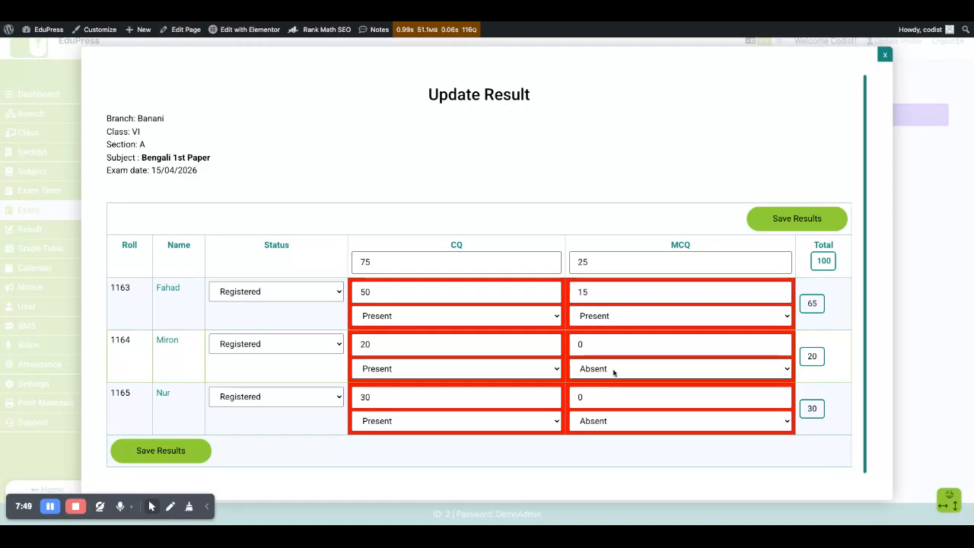
left_click(618, 347)
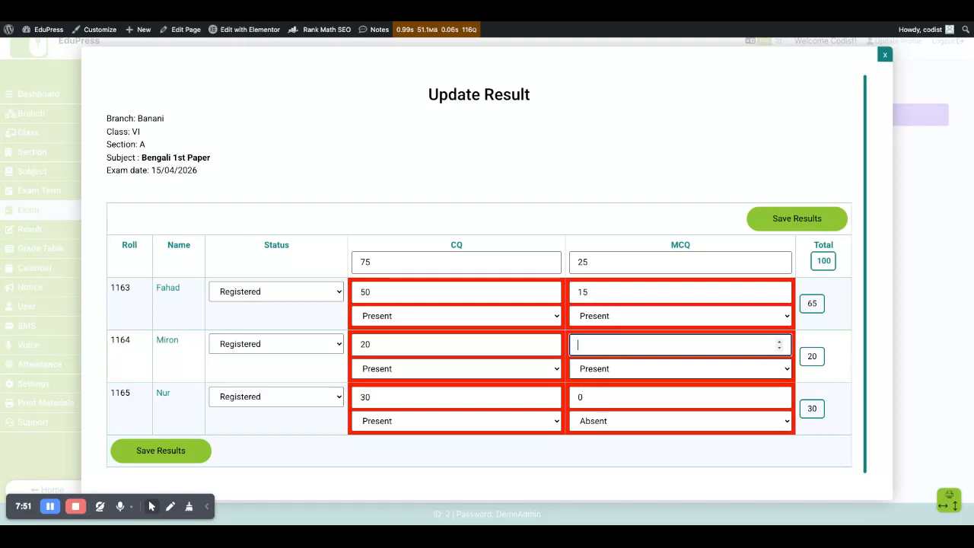
type("18")
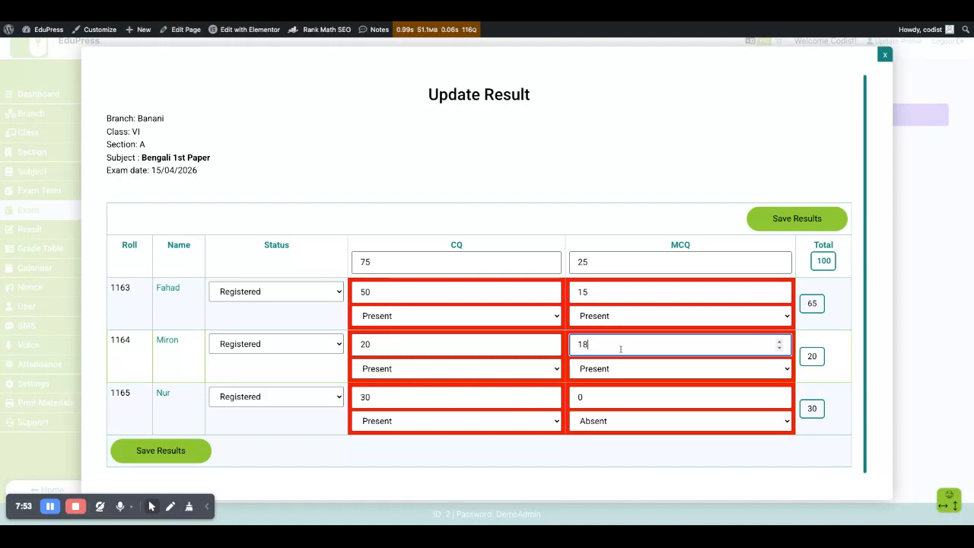
left_click(625, 421)
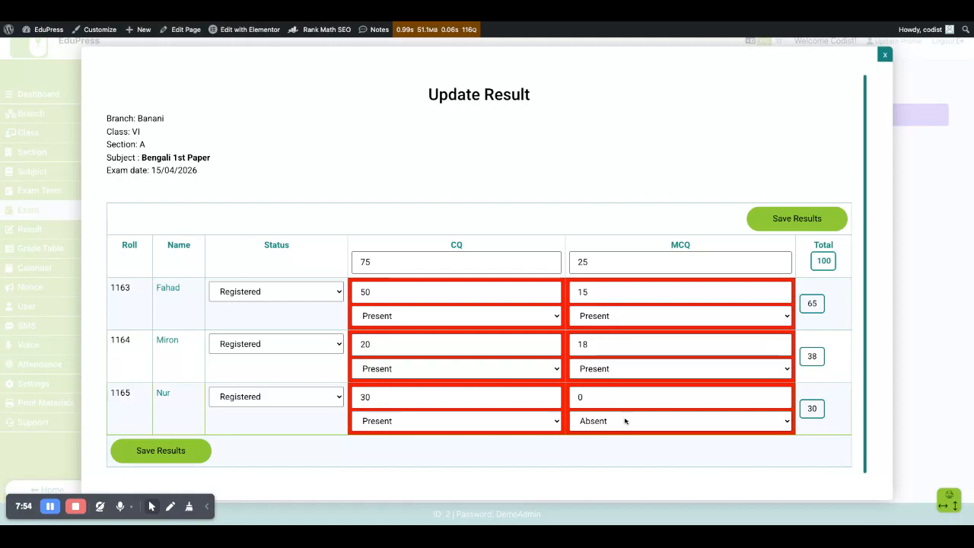
left_click(615, 398)
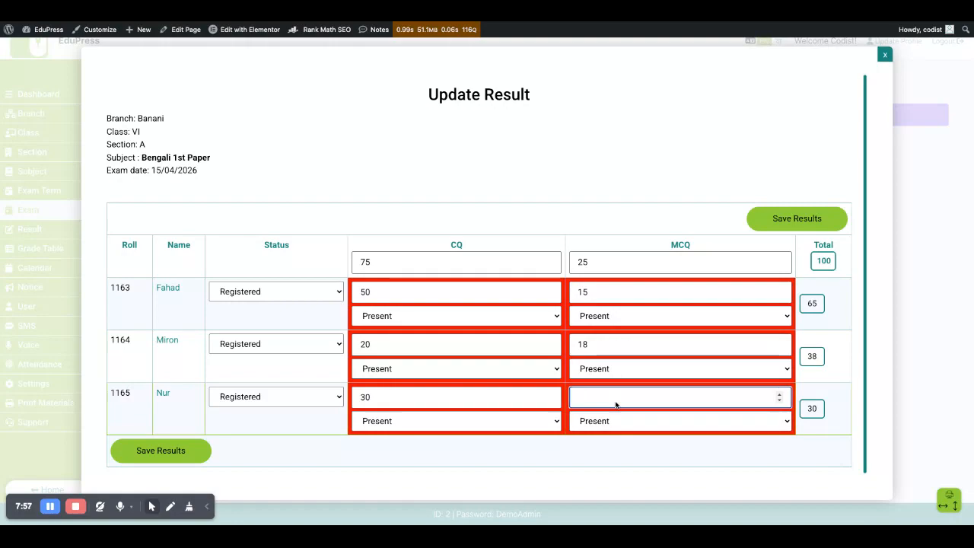
type("12")
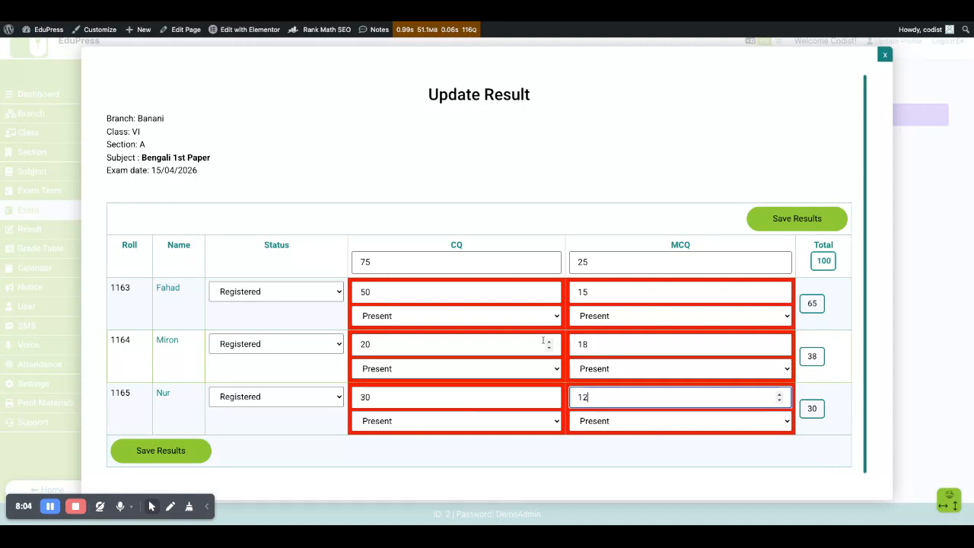
left_click(674, 411)
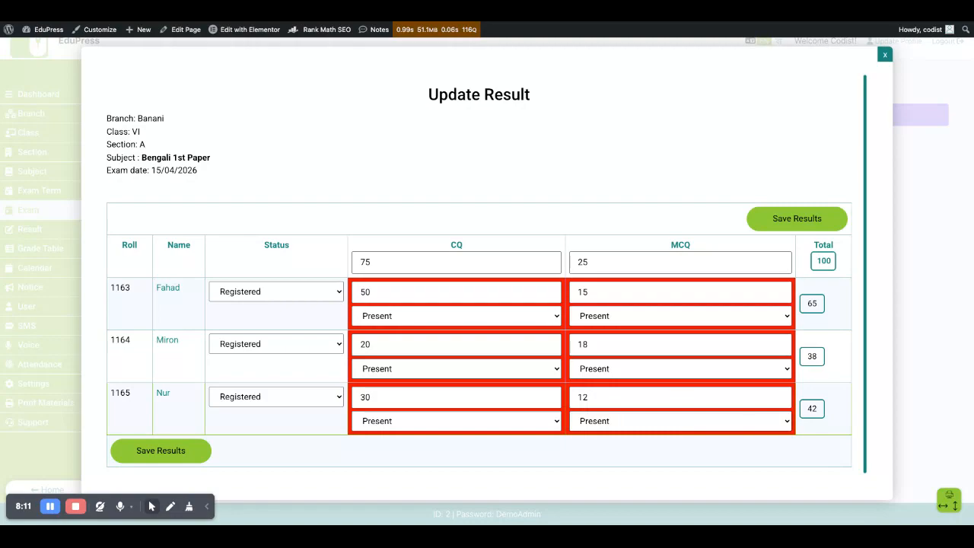
left_click(160, 451)
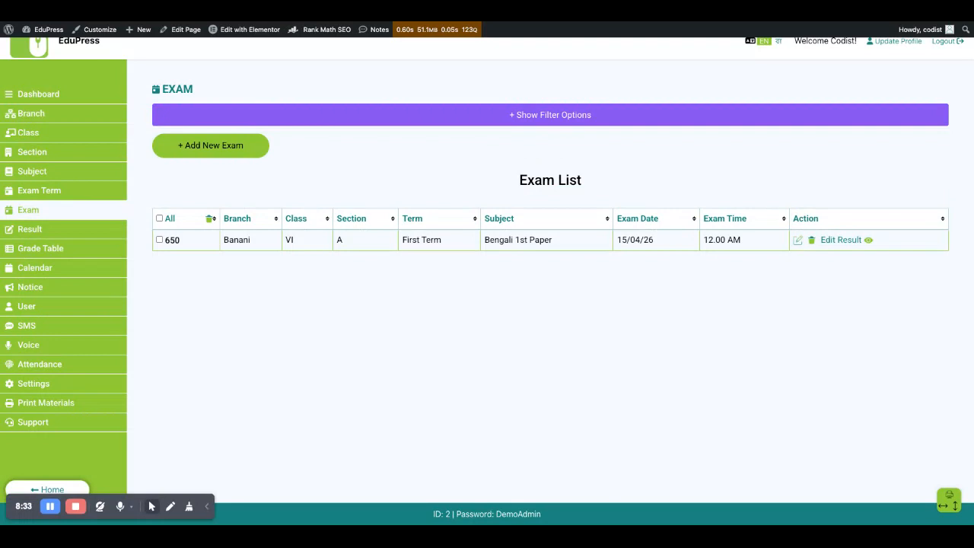
Review the Bengali 1st Paper exam's details and its saved results, closing each without changes
left_click(797, 240)
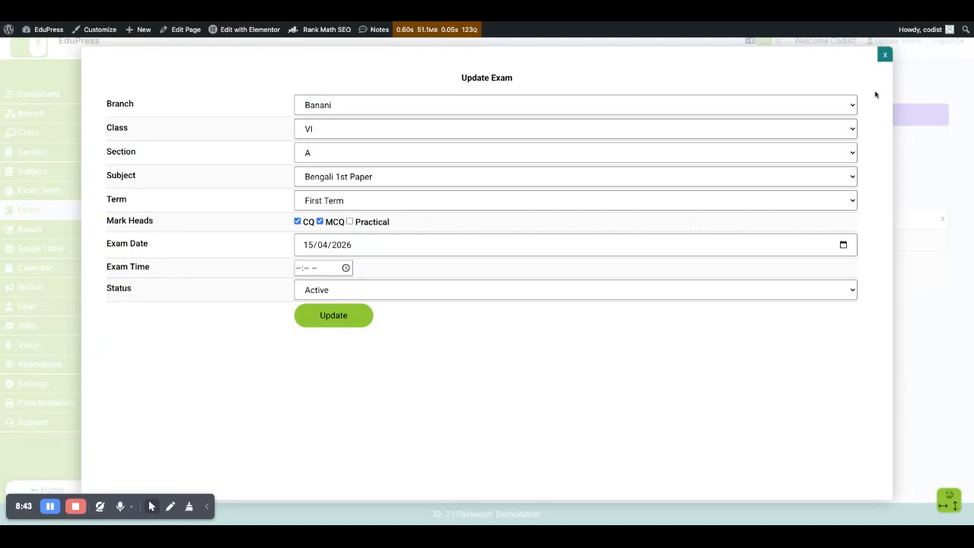
left_click(885, 56)
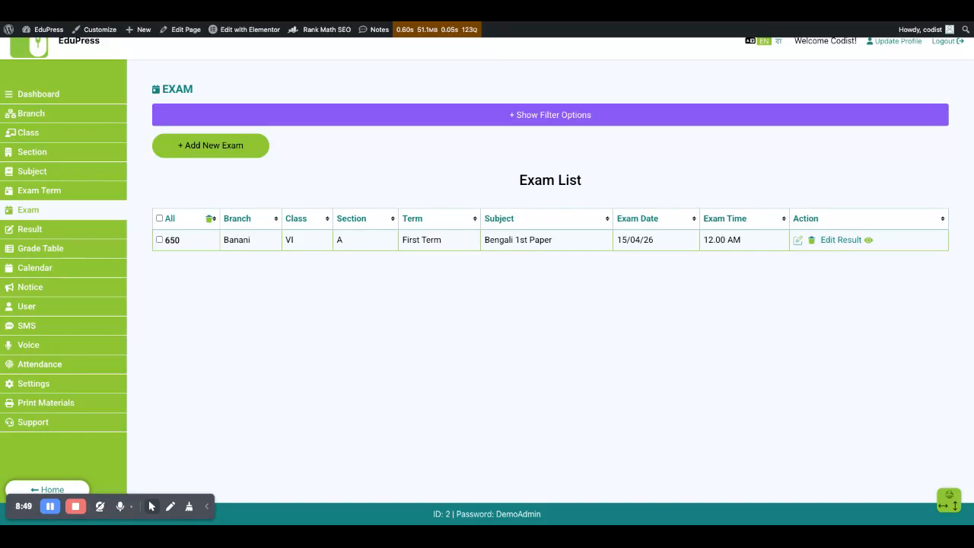
left_click(841, 240)
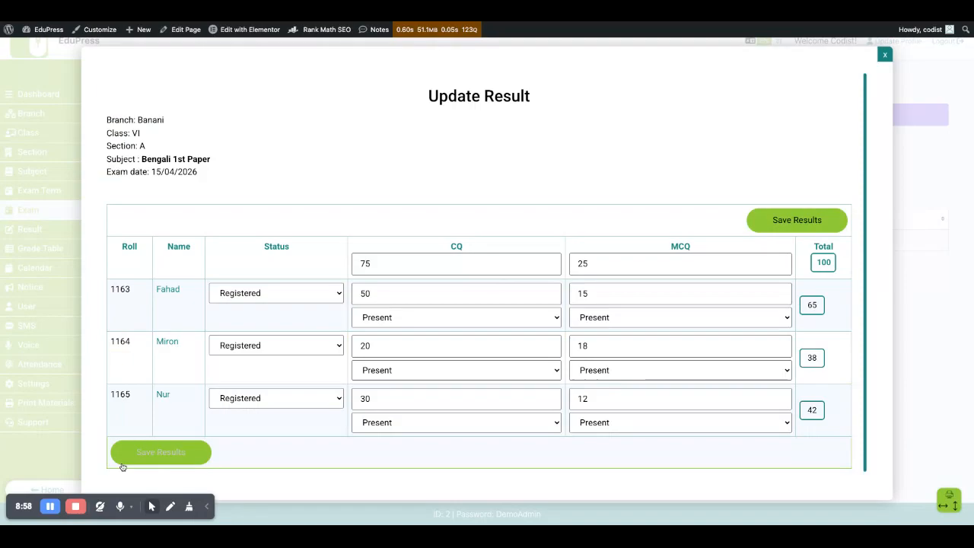
left_click(885, 55)
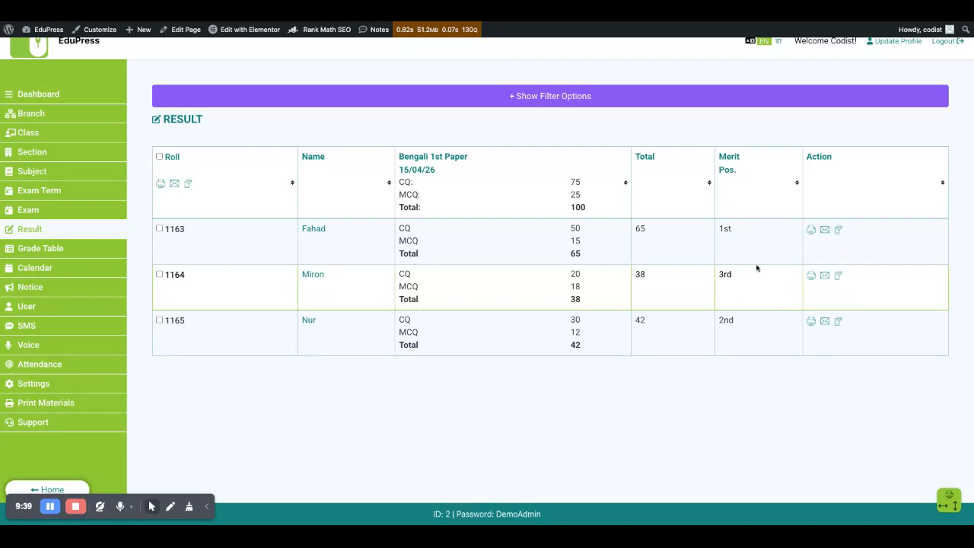
Sort the result list by merit position, ending with the lowest-ranked student first
left_click(797, 186)
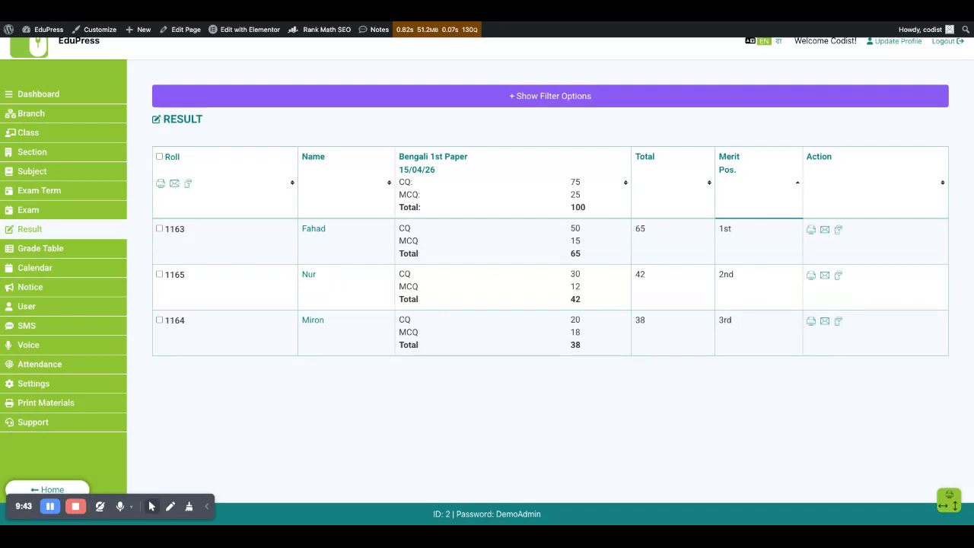
left_click(796, 183)
left_click(797, 183)
left_click(675, 186)
left_click(675, 187)
left_click(675, 186)
left_click(747, 191)
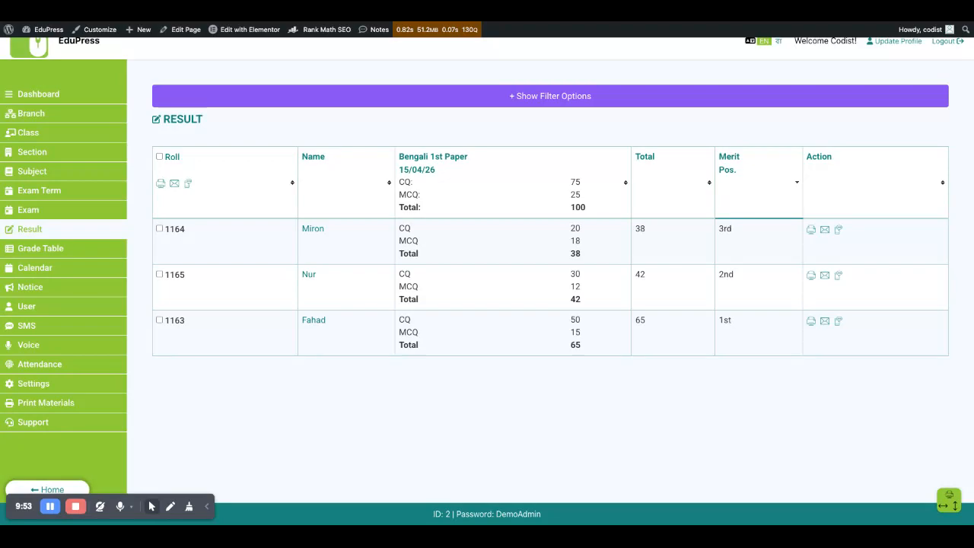
Try printing the third-ranked student's result, and select all students in the result list
left_click(811, 230)
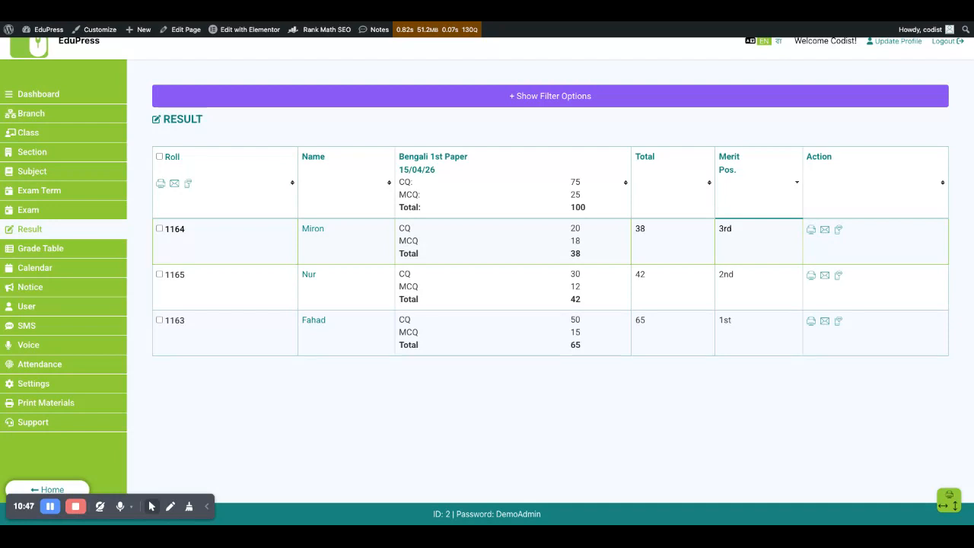
left_click(811, 229)
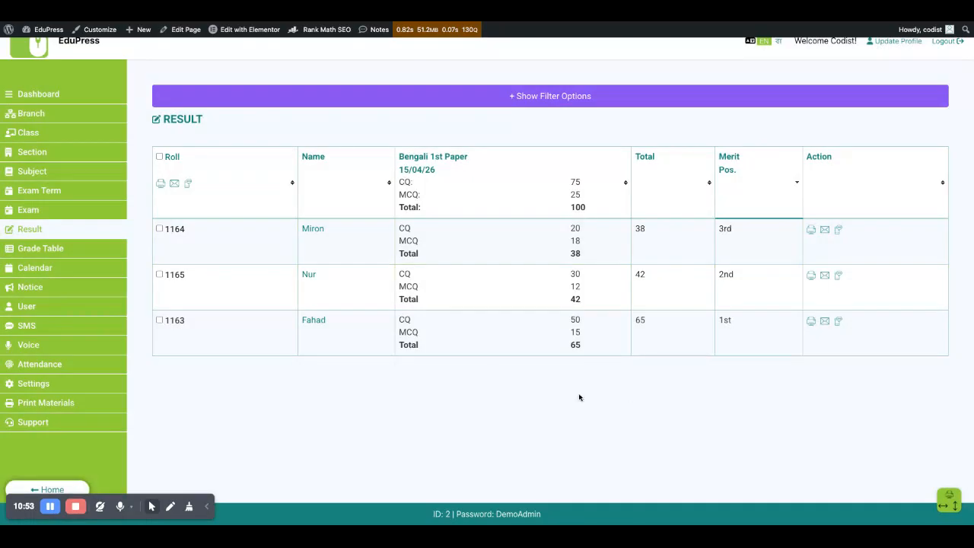
left_click(159, 156)
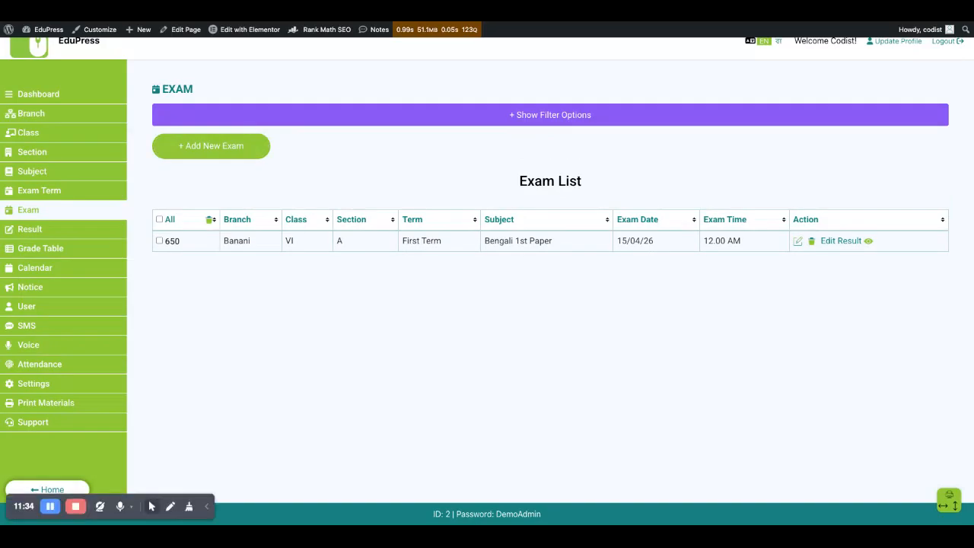
Start a new exam for branch Banani, class VI, section A, First Term, with the subject Bengali 2nd Paper
left_click(225, 147)
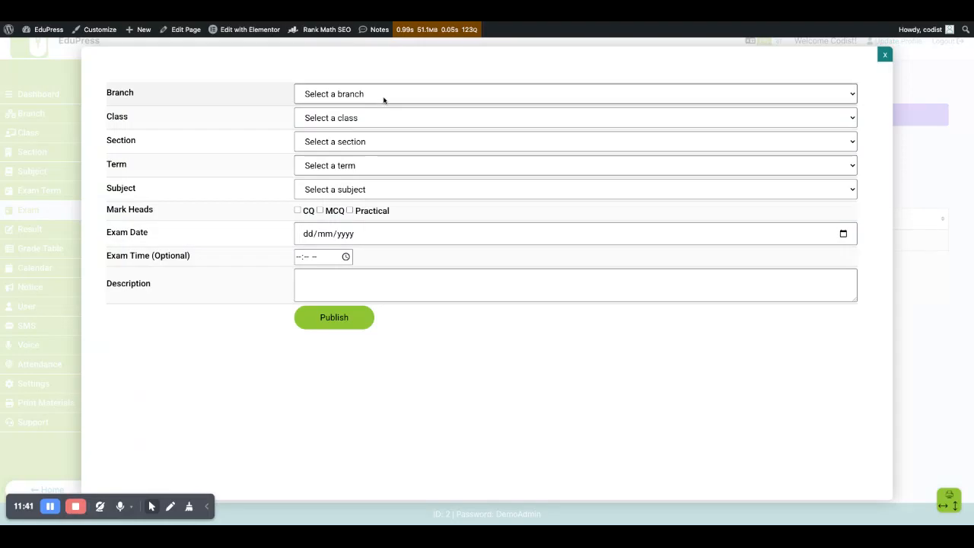
left_click(384, 99)
left_click(381, 110)
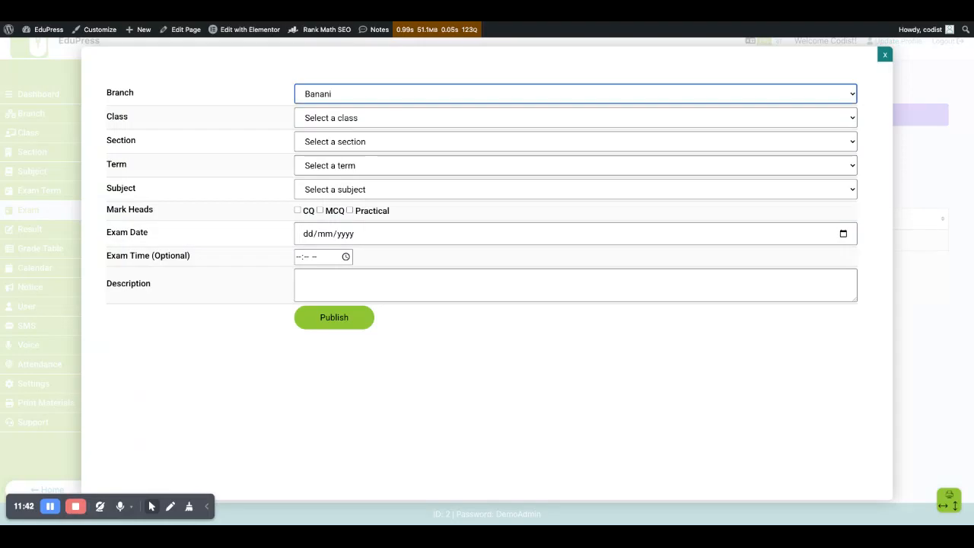
left_click(379, 123)
left_click(379, 135)
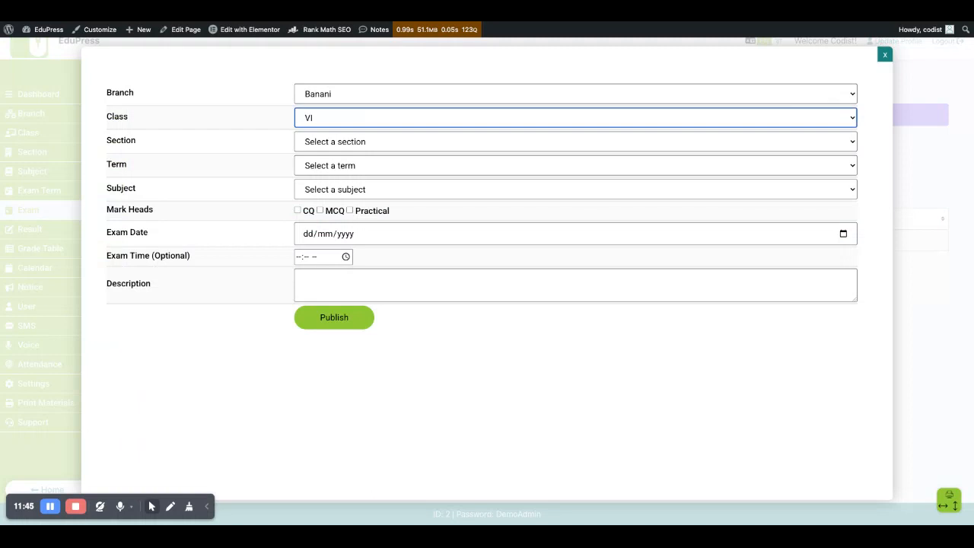
left_click(380, 147)
left_click(373, 164)
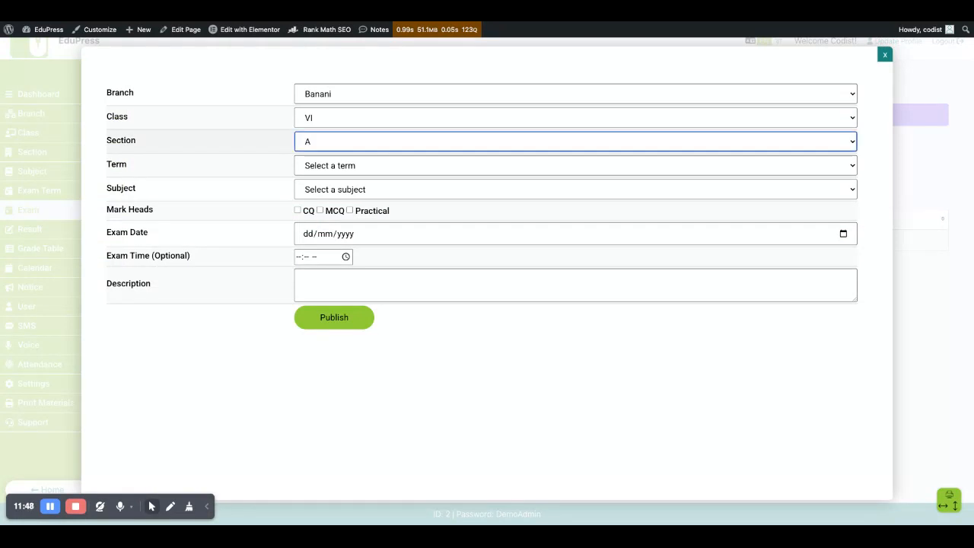
left_click(373, 165)
left_click(373, 180)
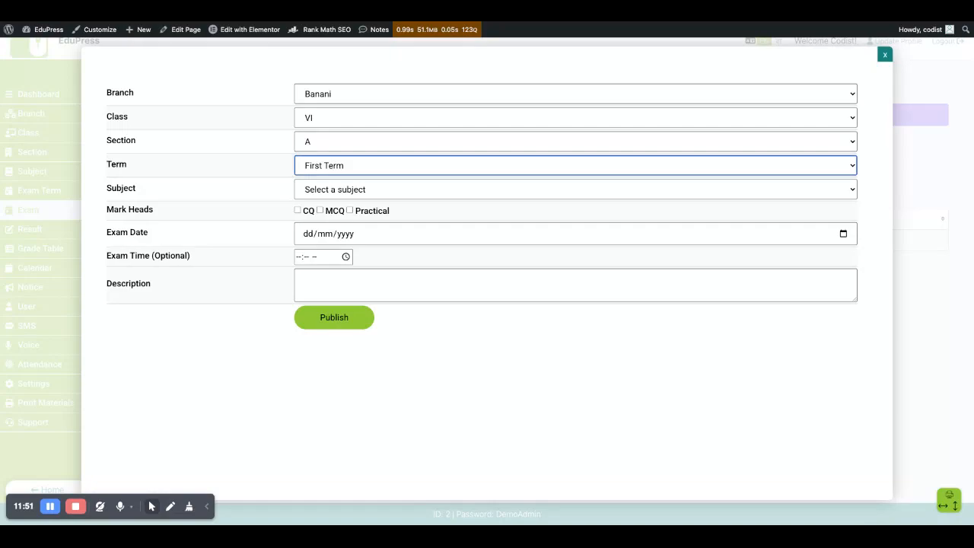
left_click(366, 190)
left_click(373, 205)
Assign the CQ and MCQ mark heads to the Bengali 2nd Paper exam, date it 14/04/2026 and publish it
left_click(298, 210)
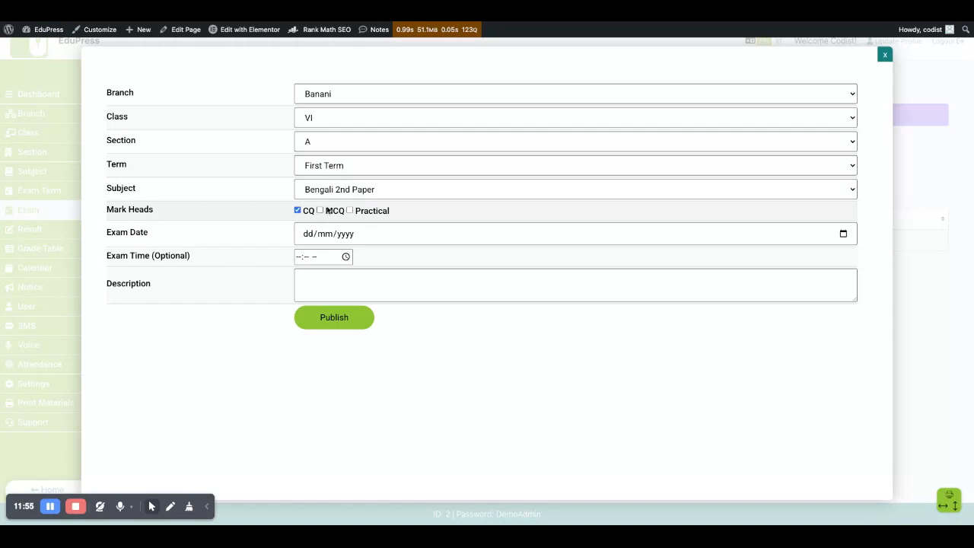
left_click(319, 211)
left_click(335, 320)
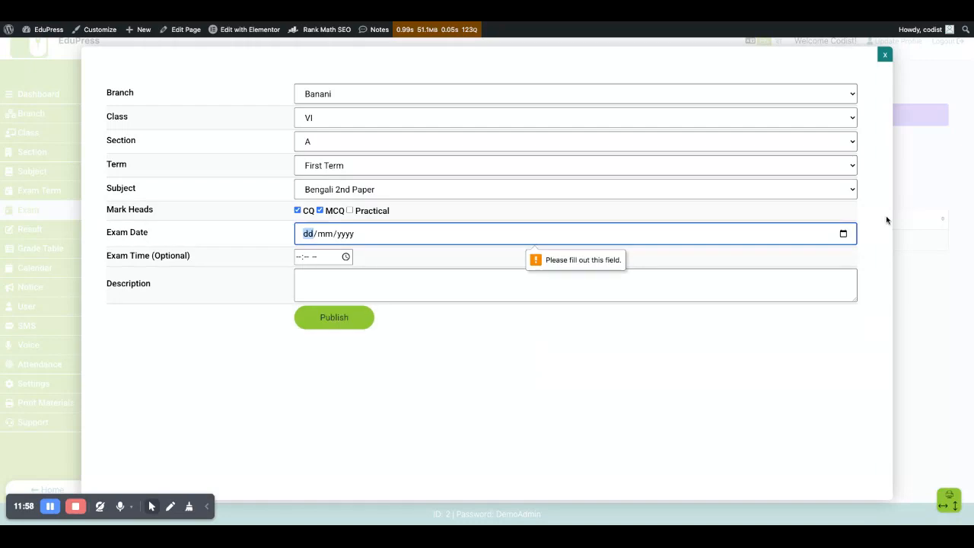
left_click(843, 235)
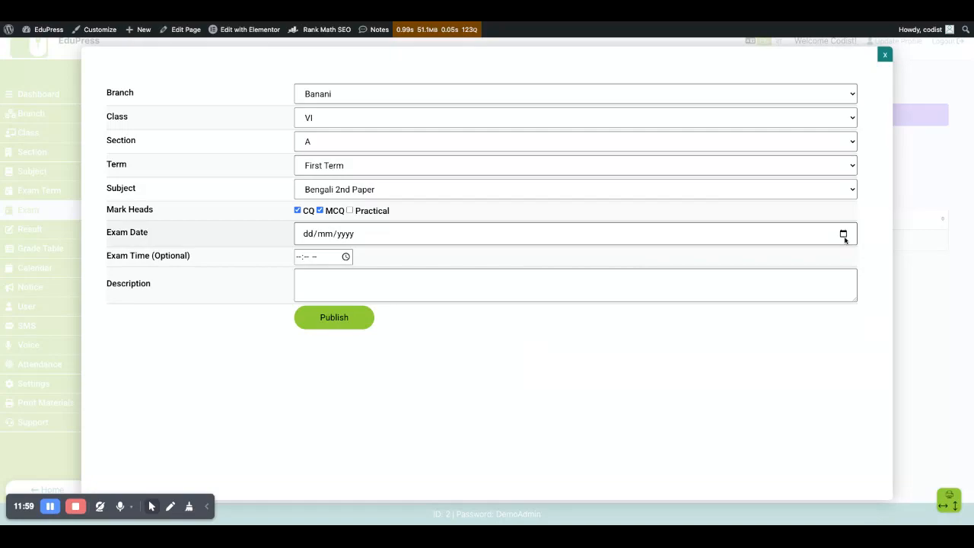
left_click(403, 312)
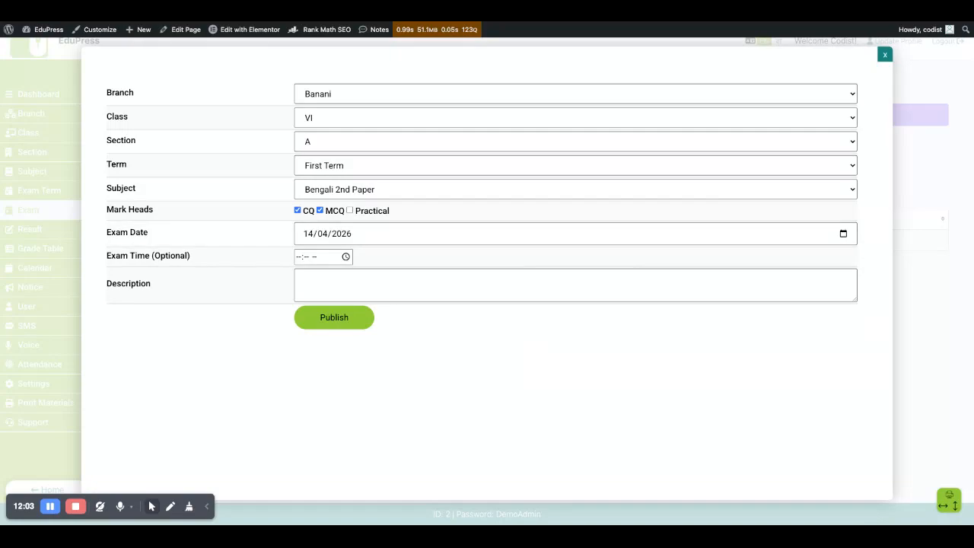
left_click(328, 318)
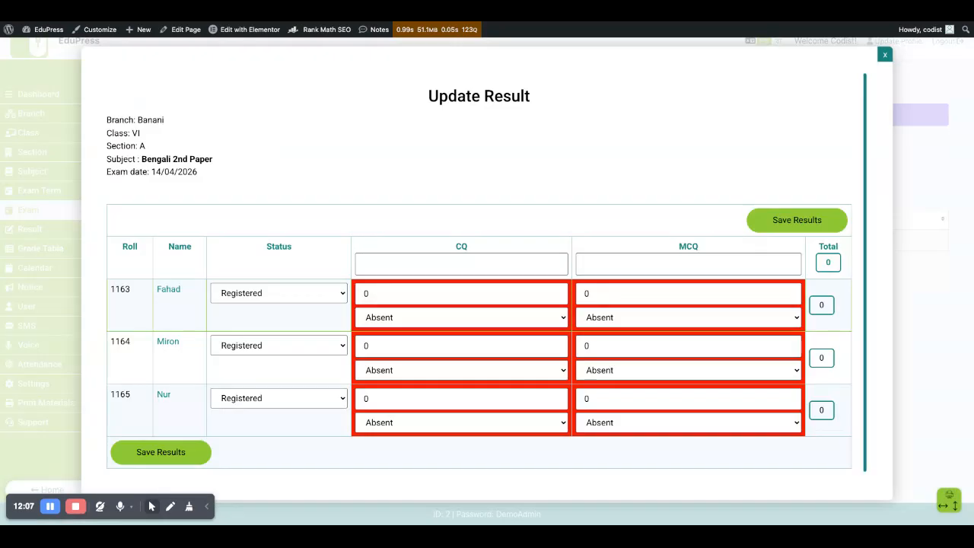
Set the Bengali 2nd Paper's full marks to 75 for CQ and 25 for MCQ
left_click(461, 265)
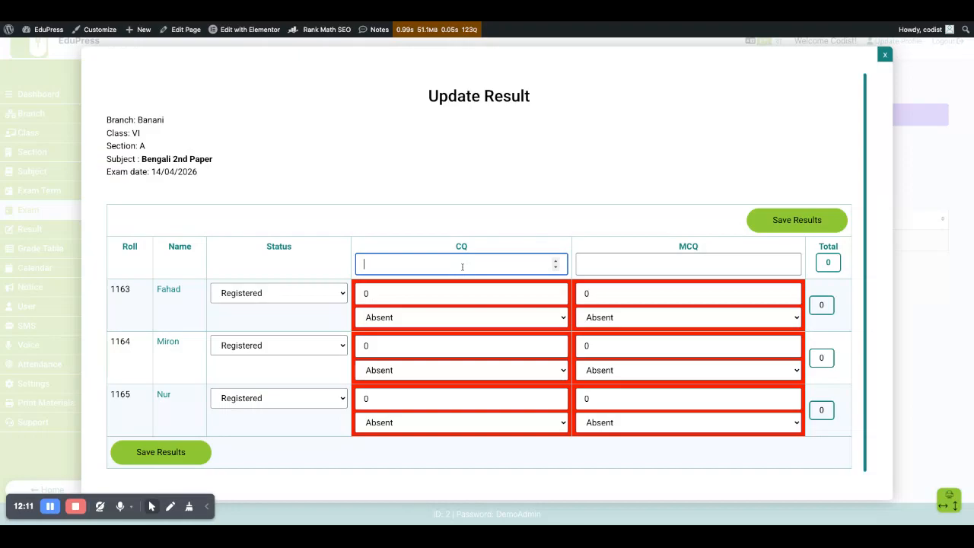
type("75")
left_click(695, 264)
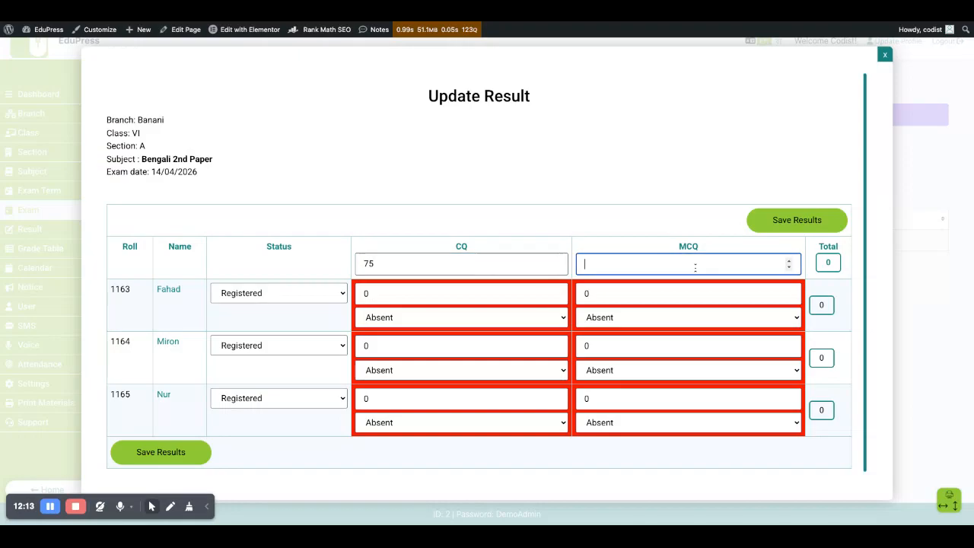
type("25")
Mark the first student present for CQ and give a CQ score of 25
left_click(403, 322)
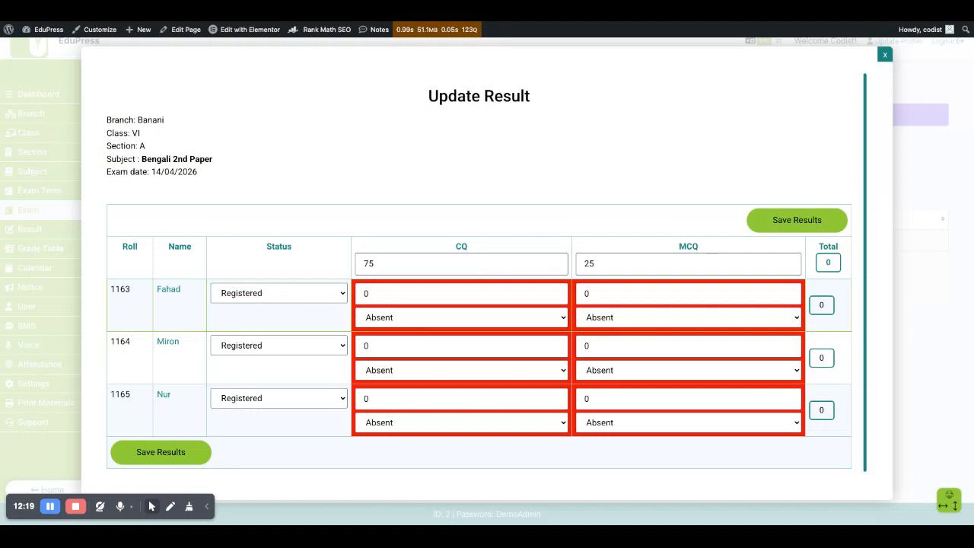
left_click(400, 303)
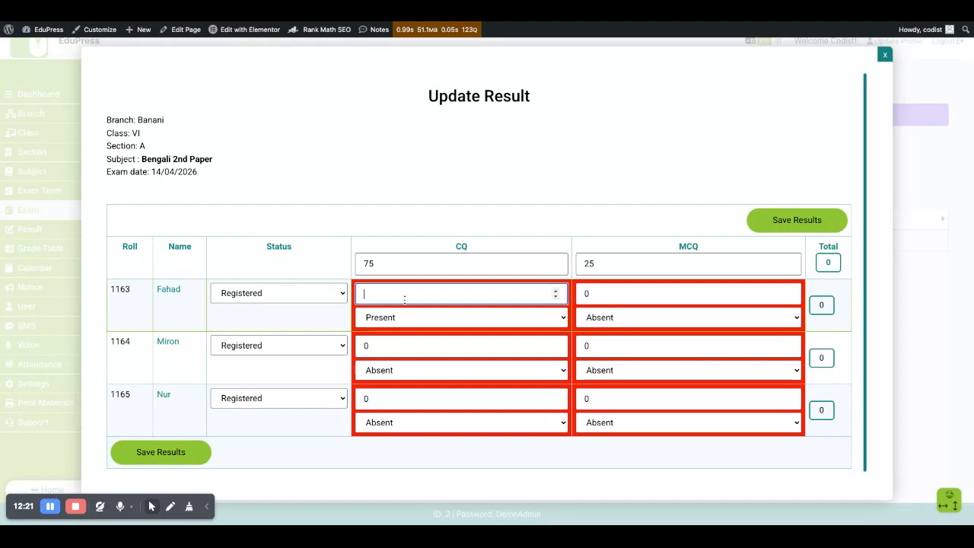
type("10")
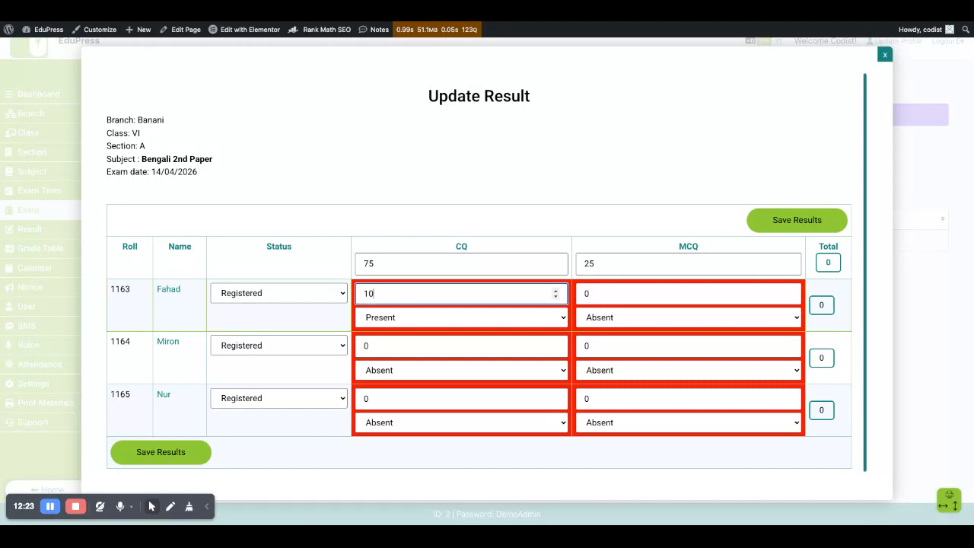
key("ctrl+a")
type("25")
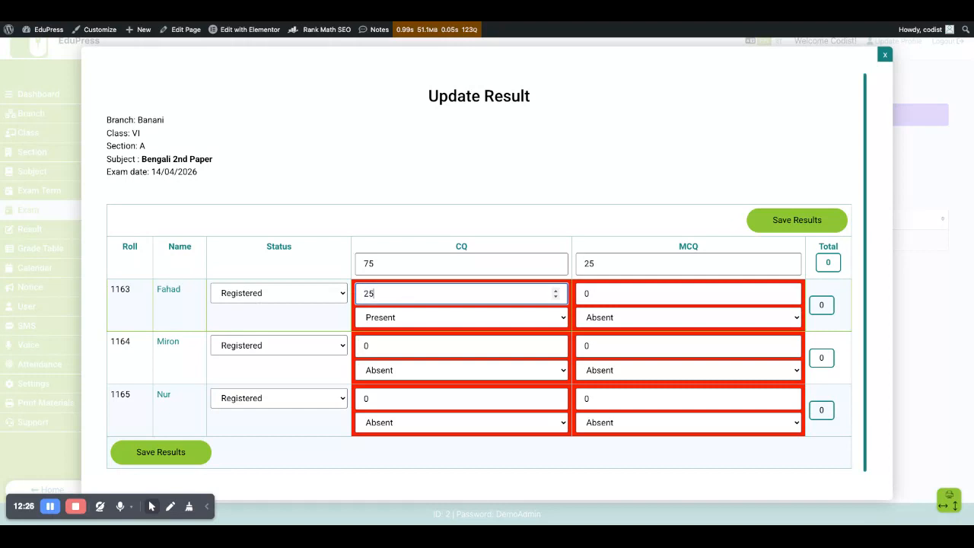
Mark the second and third students present for CQ, with scores of 10 and 20 respectively
left_click(492, 342)
double_click(485, 350)
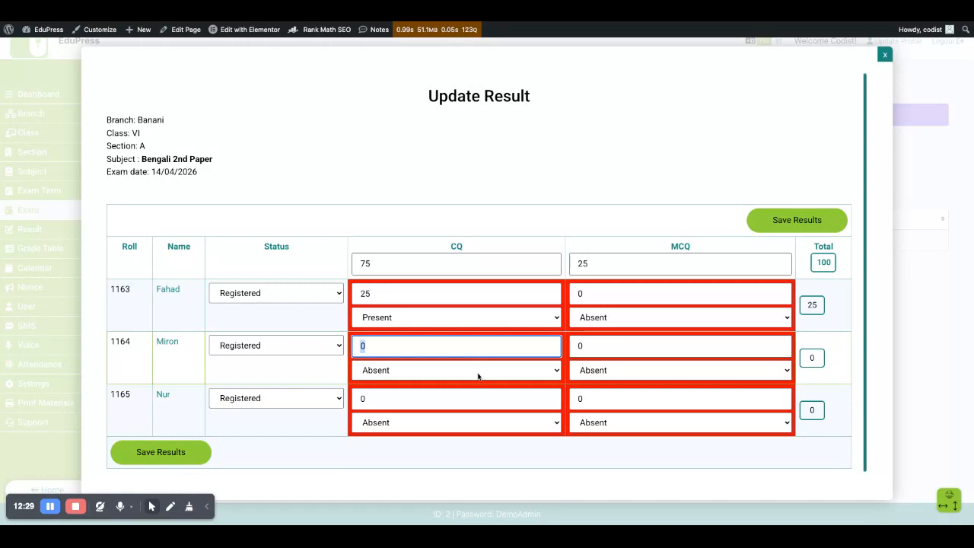
left_click(479, 376)
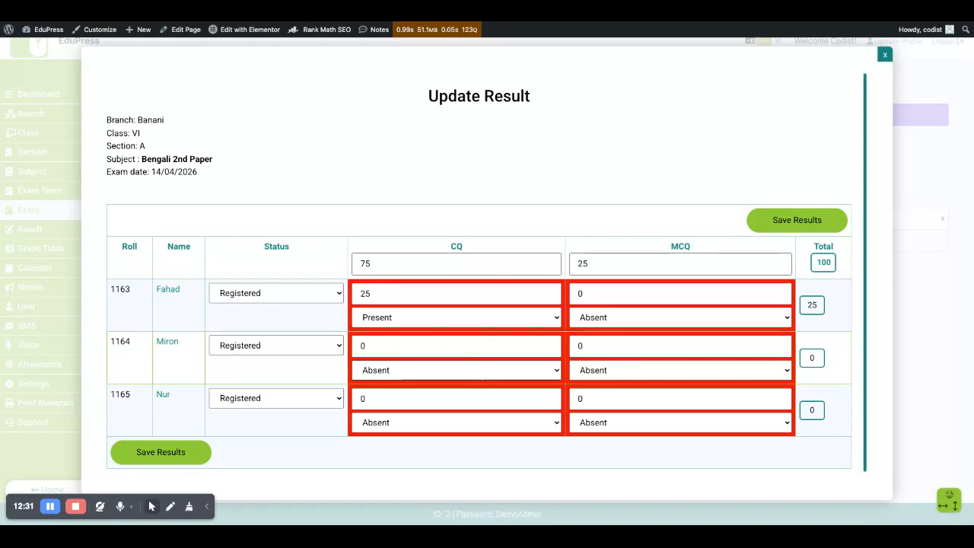
left_click(470, 357)
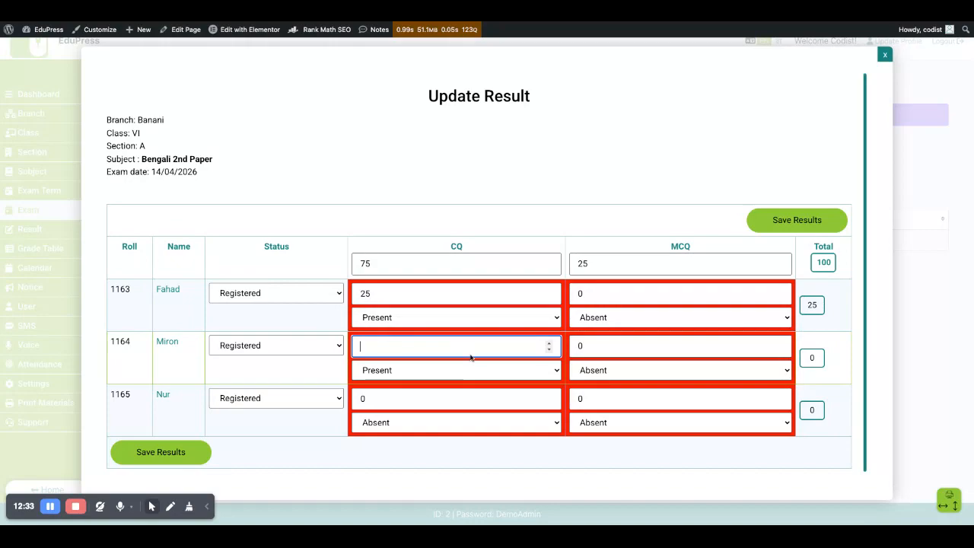
type("10")
left_click(461, 424)
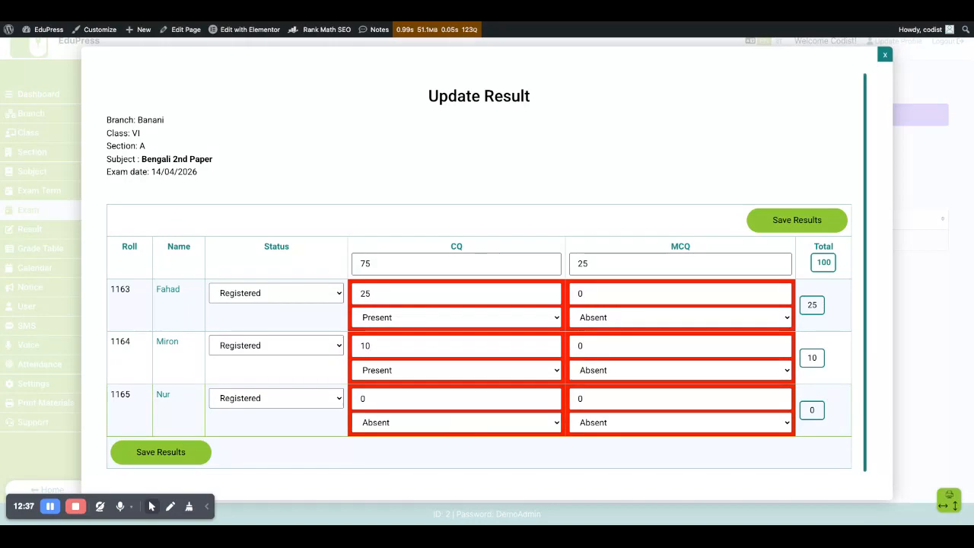
left_click(463, 410)
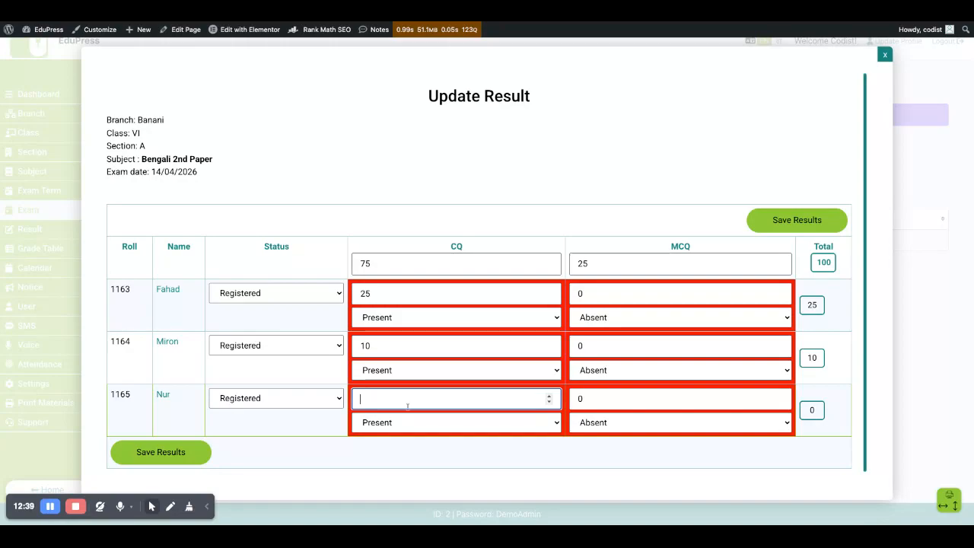
type("20")
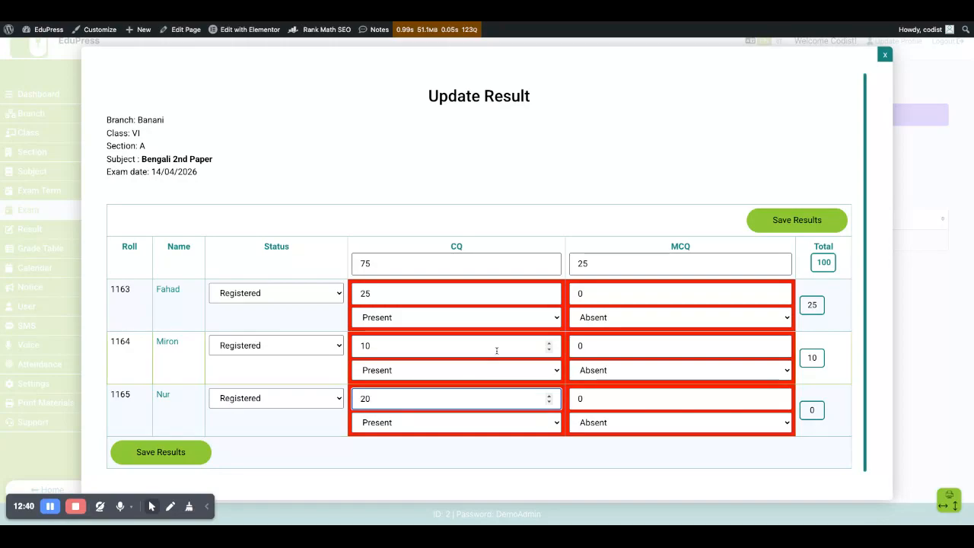
Mark the first student present for MCQ and give an MCQ score of 20
left_click(607, 321)
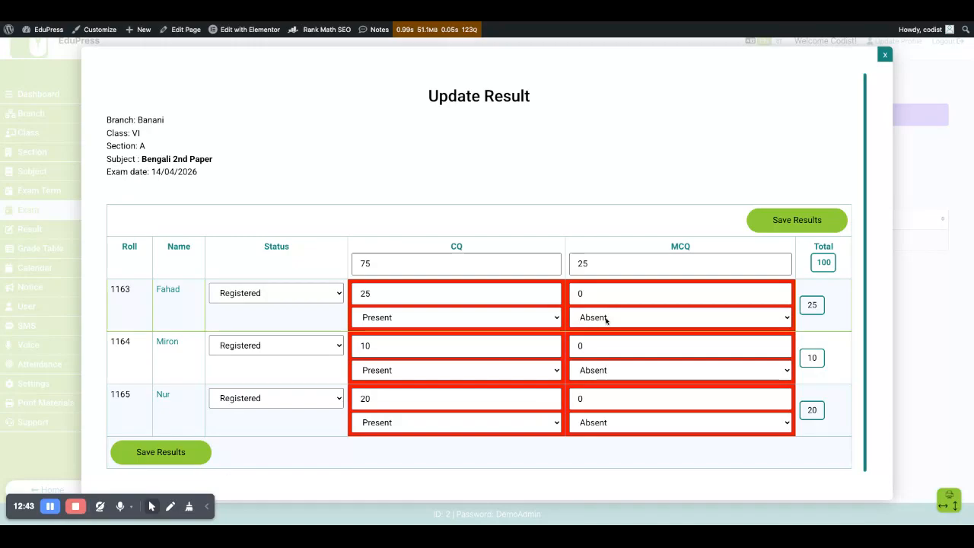
left_click(609, 296)
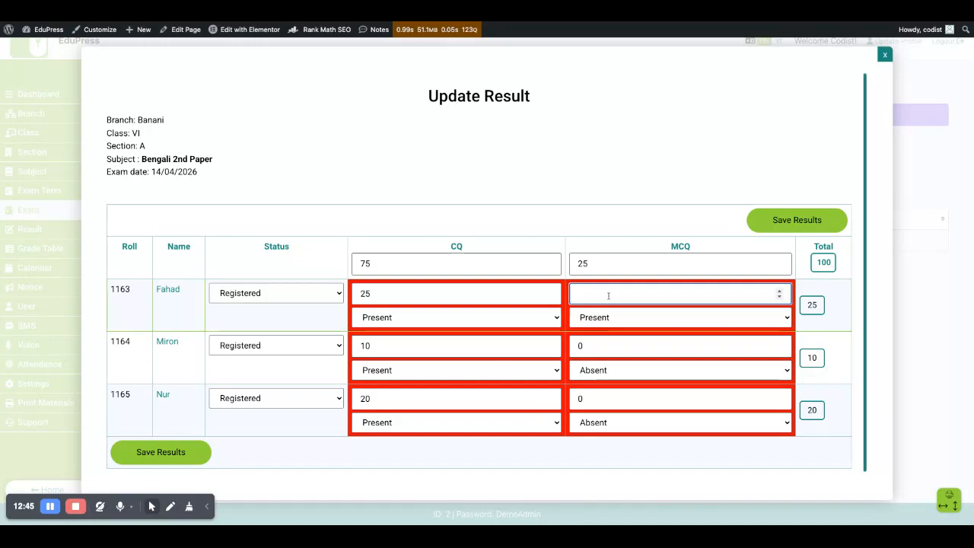
type("30")
left_click(604, 346)
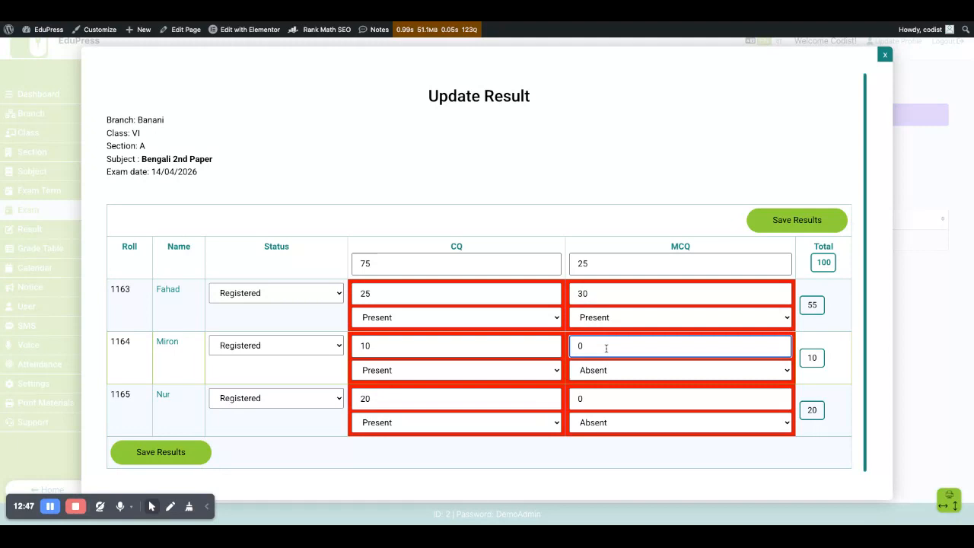
double_click(609, 293)
type("20")
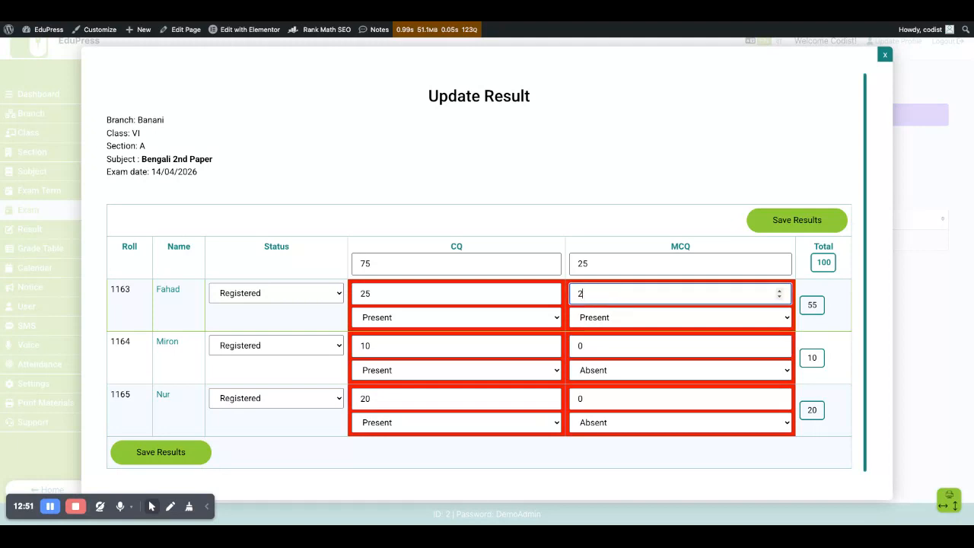
Mark the second and third students present for MCQ with scores of 15 and 18, and save the results
left_click(602, 371)
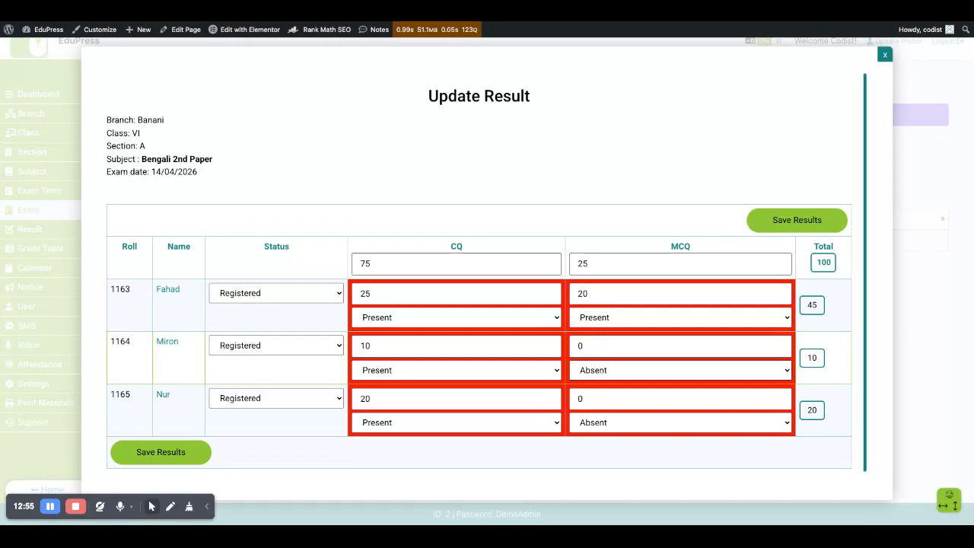
left_click(603, 356)
type("15")
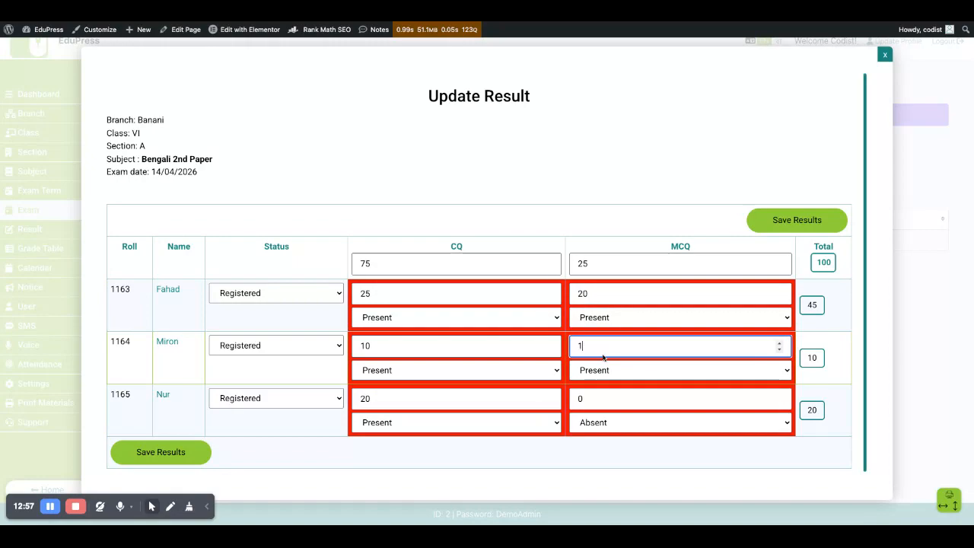
left_click(637, 399)
left_click(630, 421)
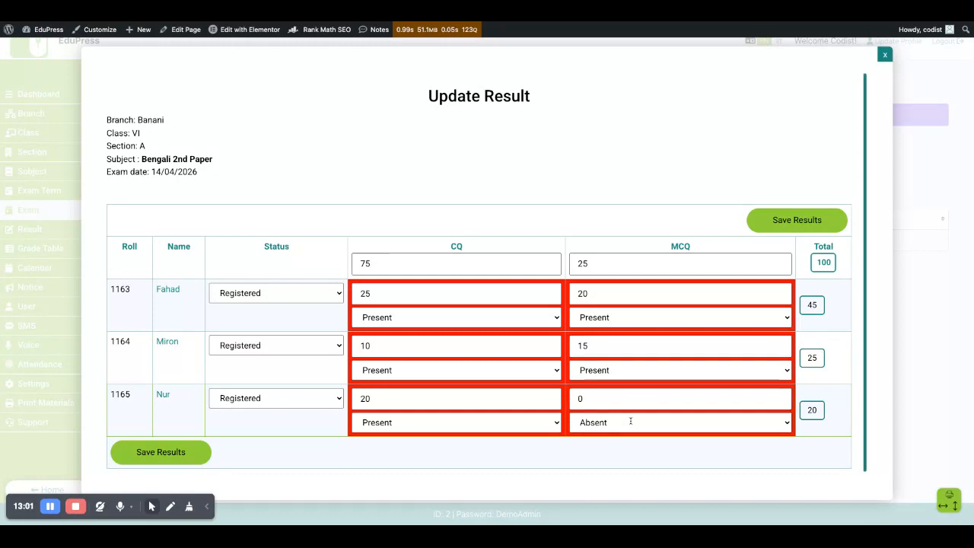
left_click(630, 409)
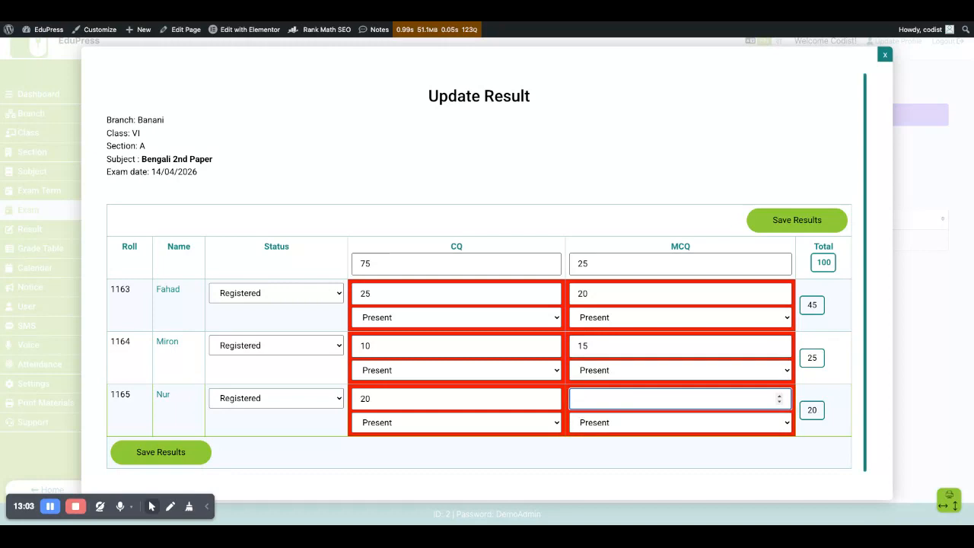
type("18")
left_click(183, 453)
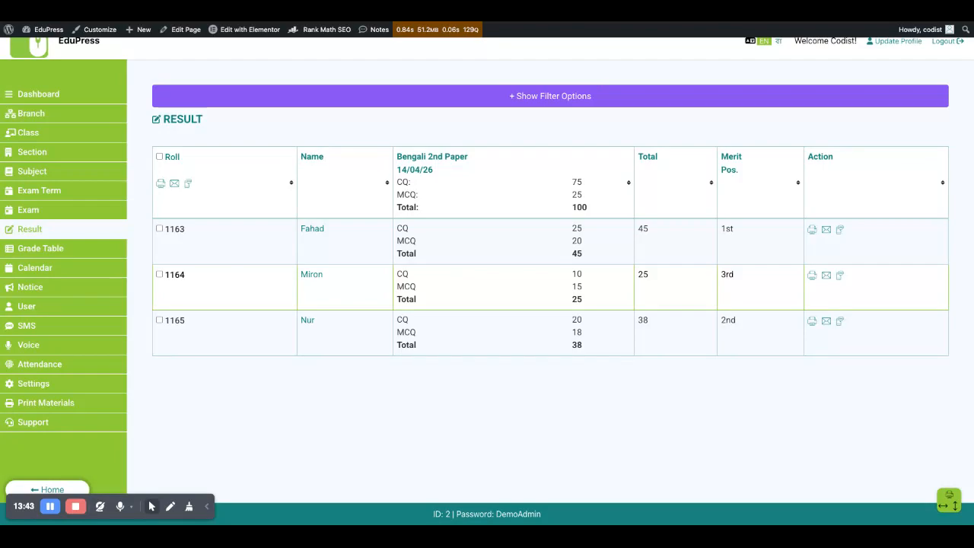
Filter the results to all subjects for branch Banani, class VI, section A, First Term
triple_click(574, 274)
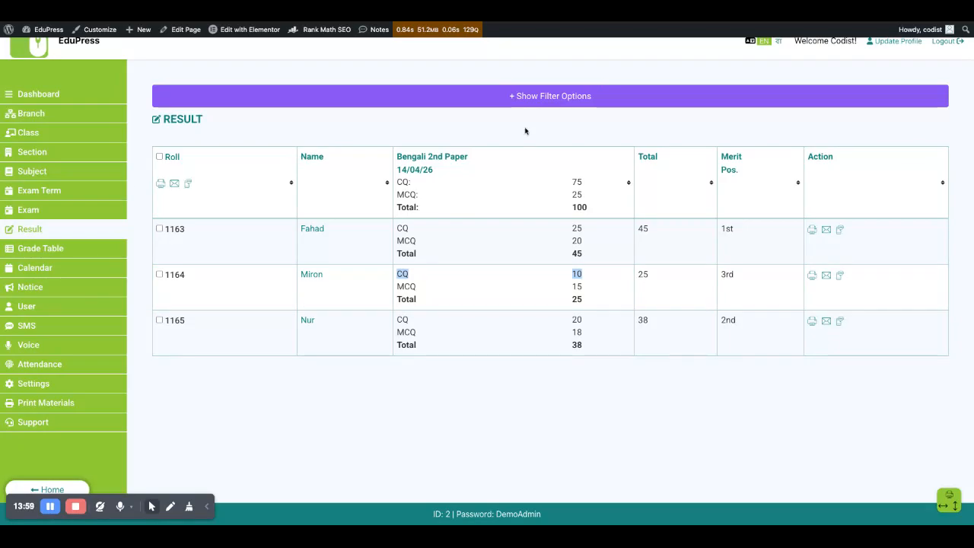
left_click(539, 100)
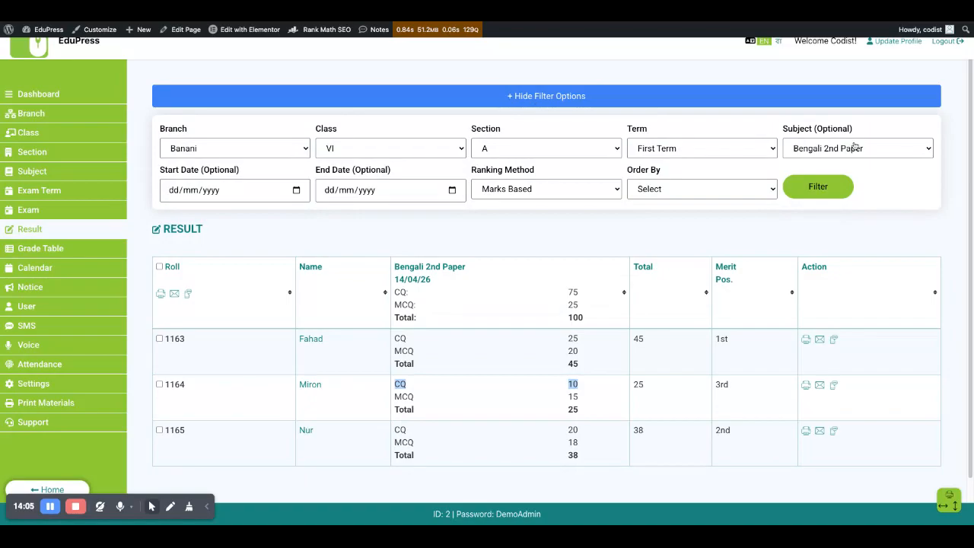
left_click(905, 149)
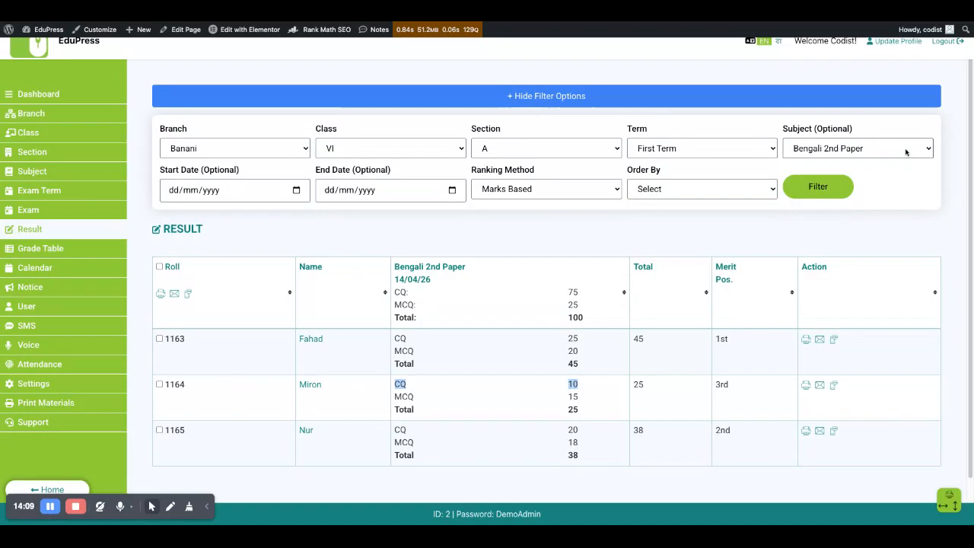
left_click(906, 149)
left_click(822, 189)
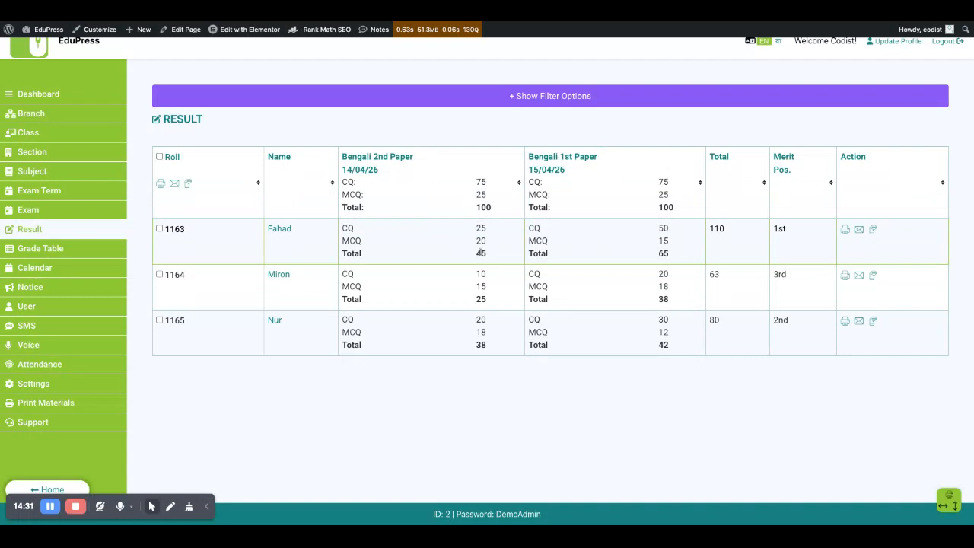
Check the students' Bengali 1st and 2nd Paper totals against their combined totals
double_click(717, 228)
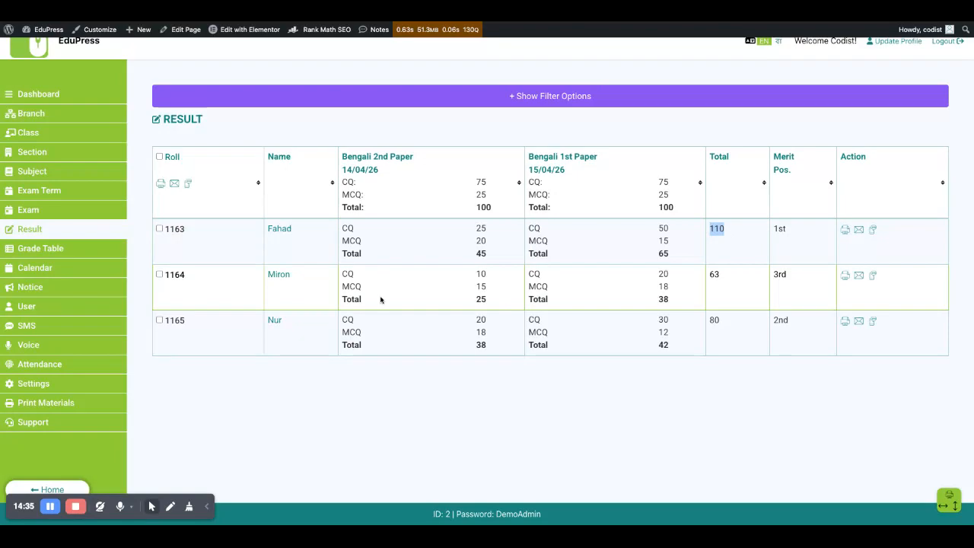
double_click(483, 299)
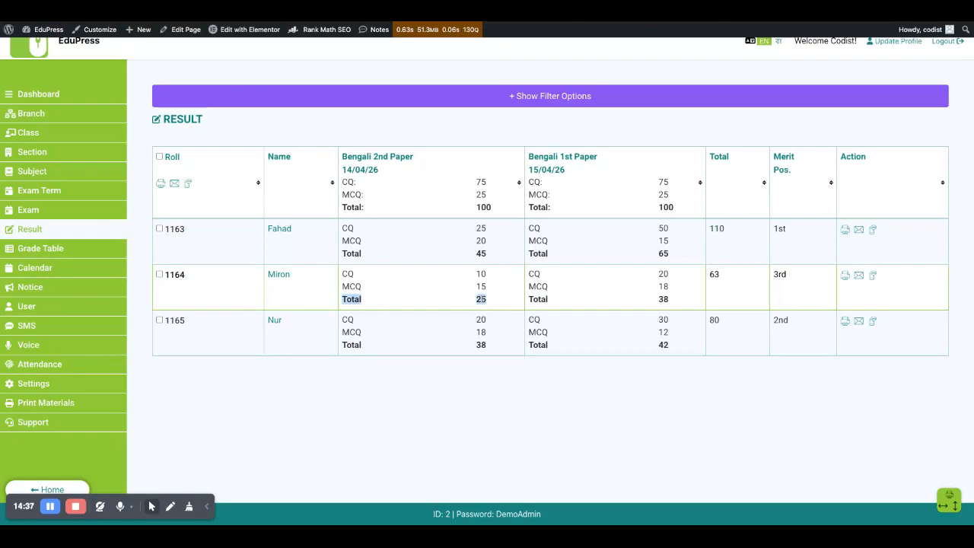
double_click(661, 301)
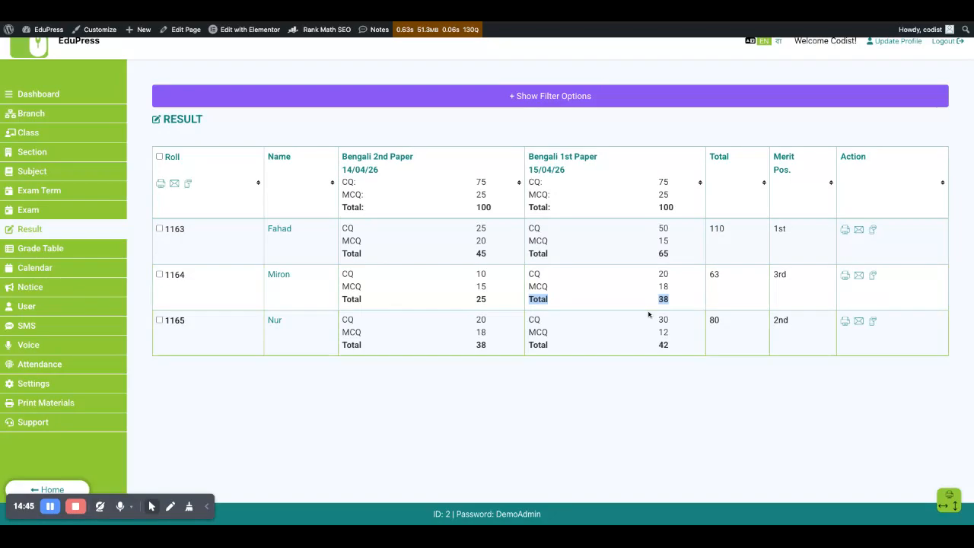
Set the result filter to branch Banani, class VI and section A
left_click(544, 97)
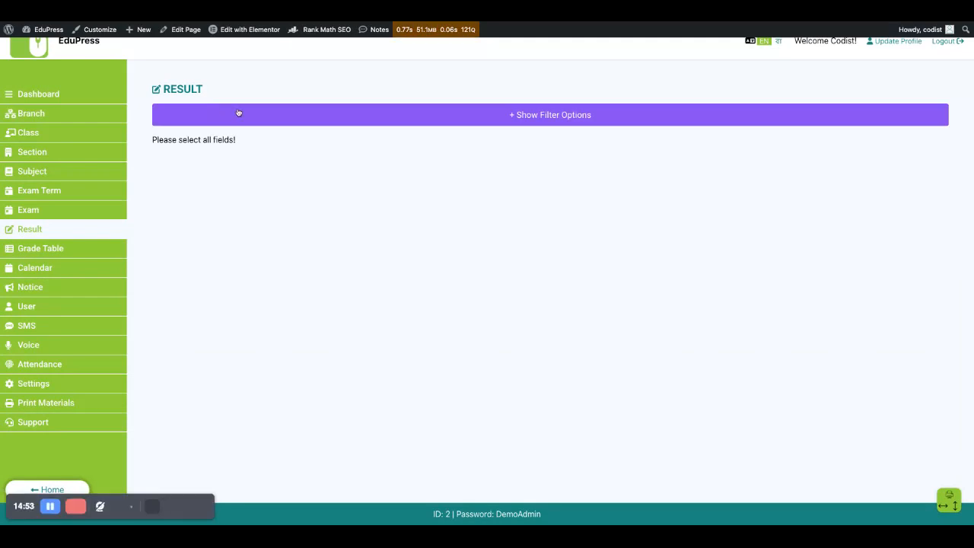
left_click(238, 113)
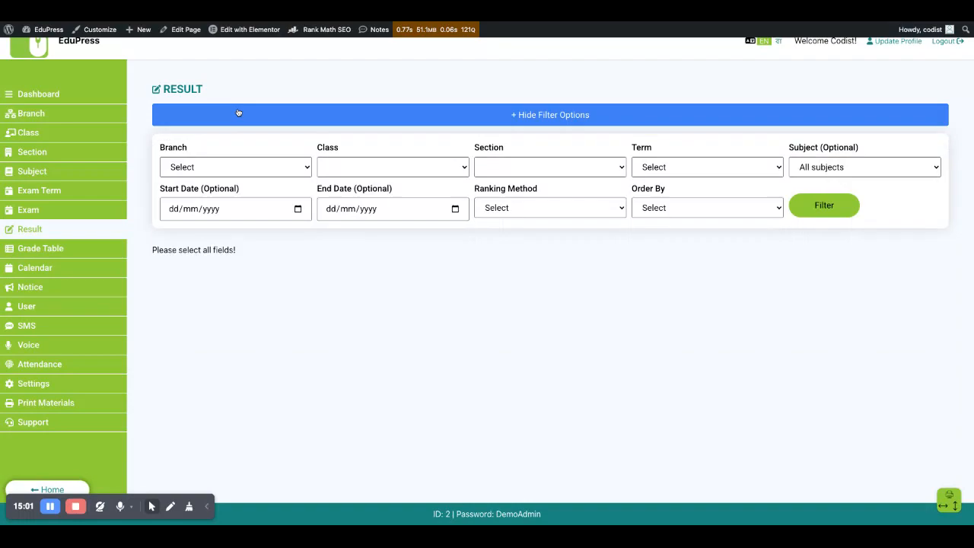
left_click(198, 166)
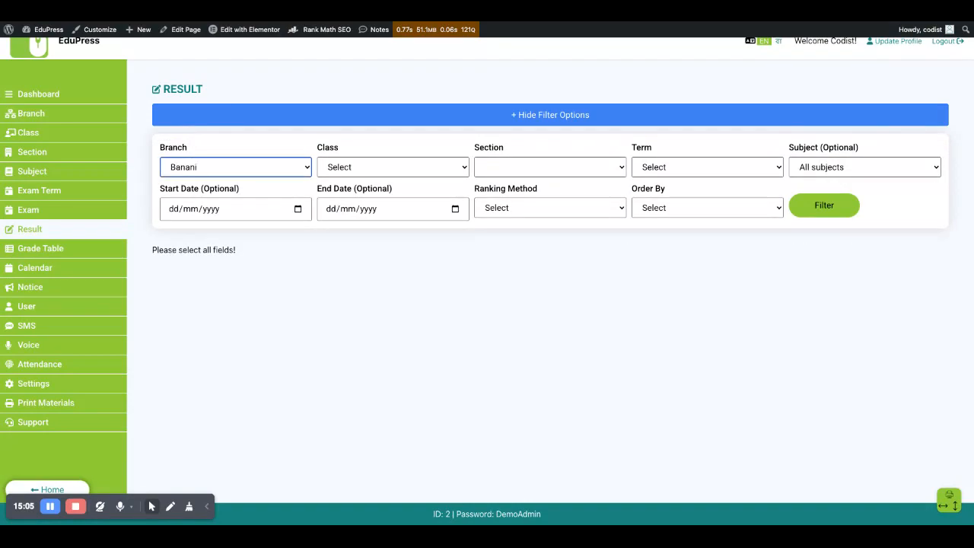
left_click(361, 169)
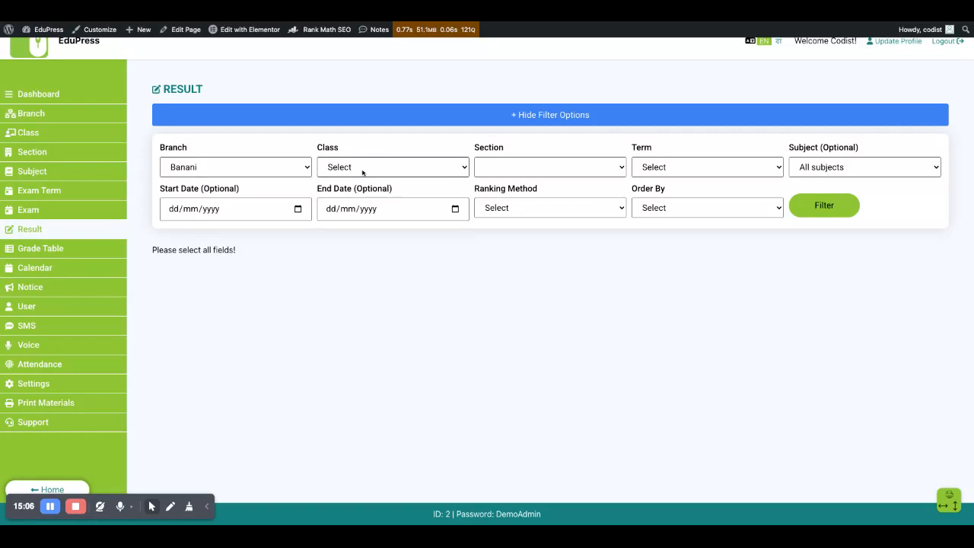
left_click(361, 182)
left_click(519, 168)
left_click(520, 169)
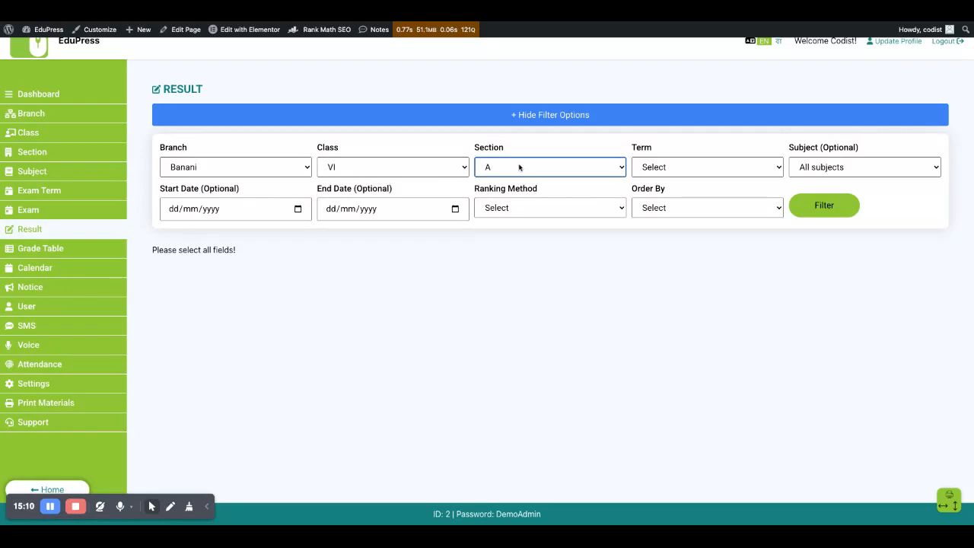
Set the term to First Term and the ranking method to Marks Based, and apply the result filter
left_click(656, 171)
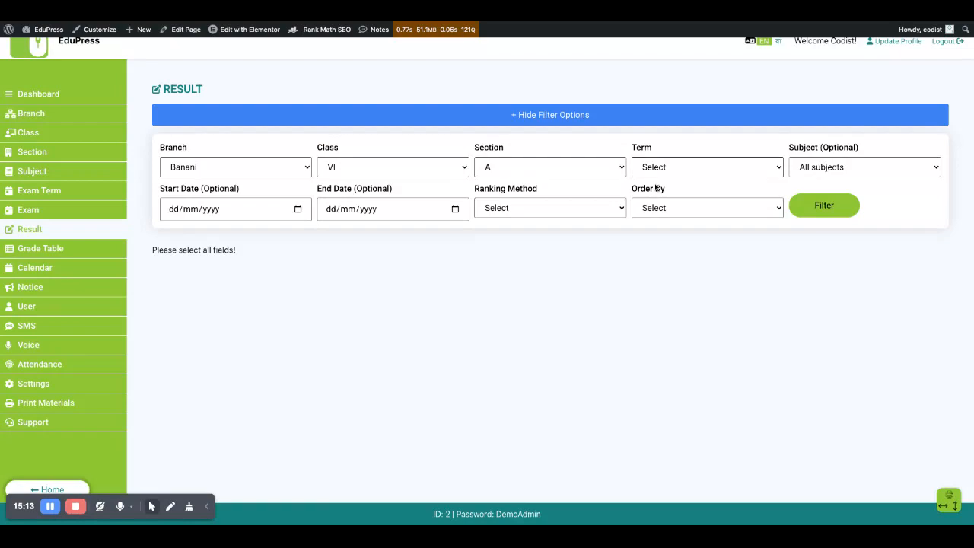
left_click(656, 188)
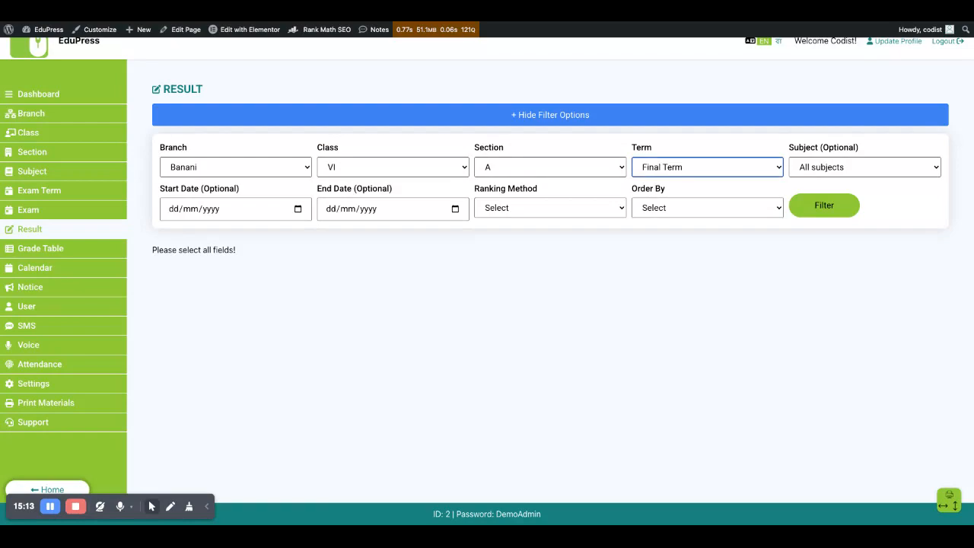
left_click(683, 167)
left_click(679, 184)
left_click(838, 216)
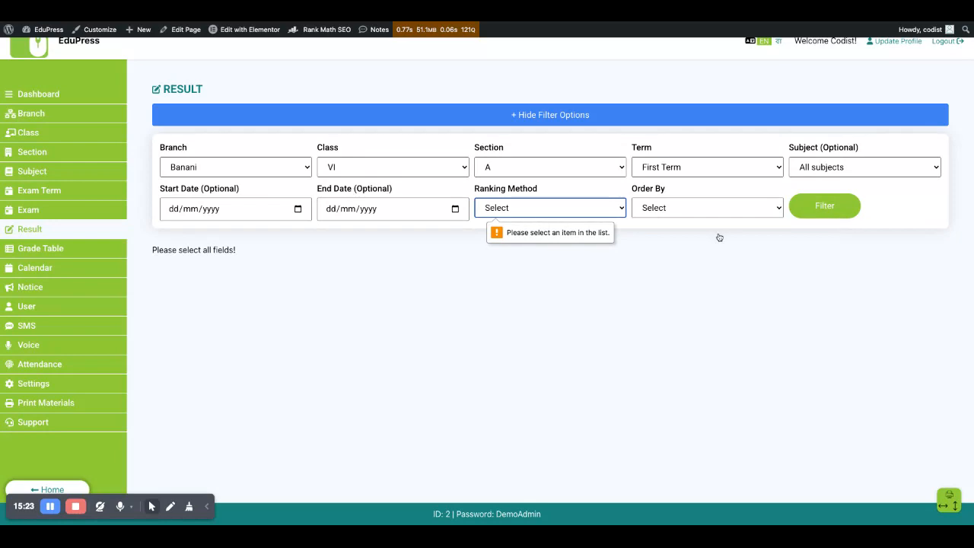
left_click(537, 211)
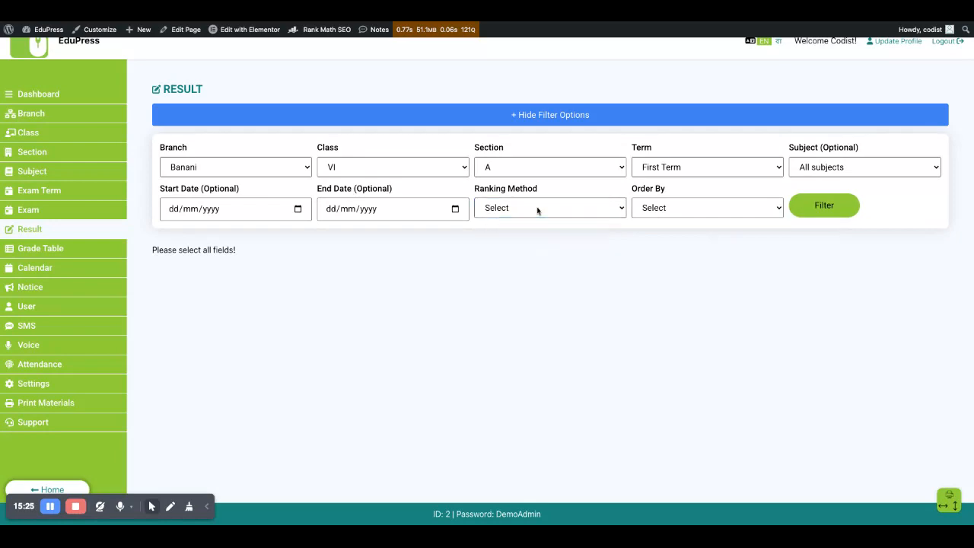
left_click(533, 238)
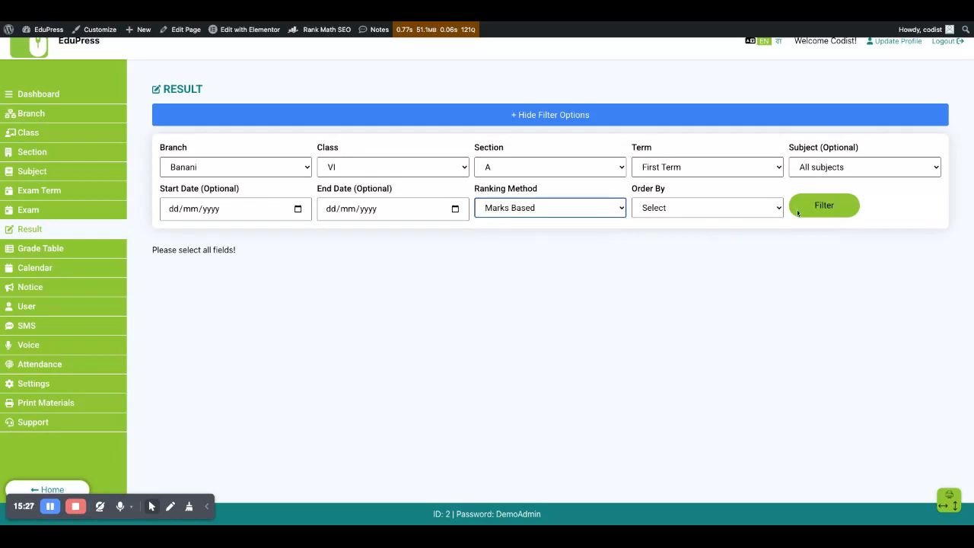
left_click(806, 209)
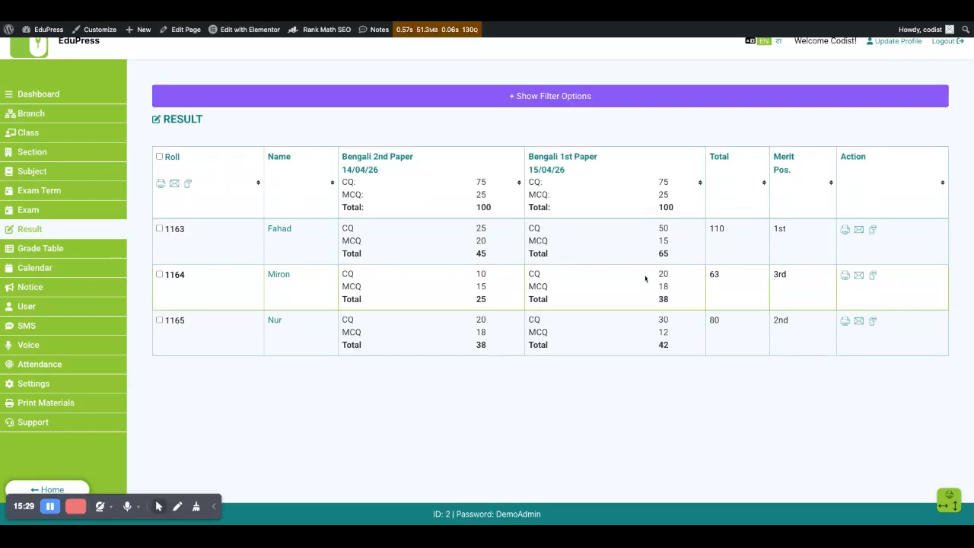
Change the ranking method to Grade Point Average (GPA) and apply the result filter again
left_click(556, 103)
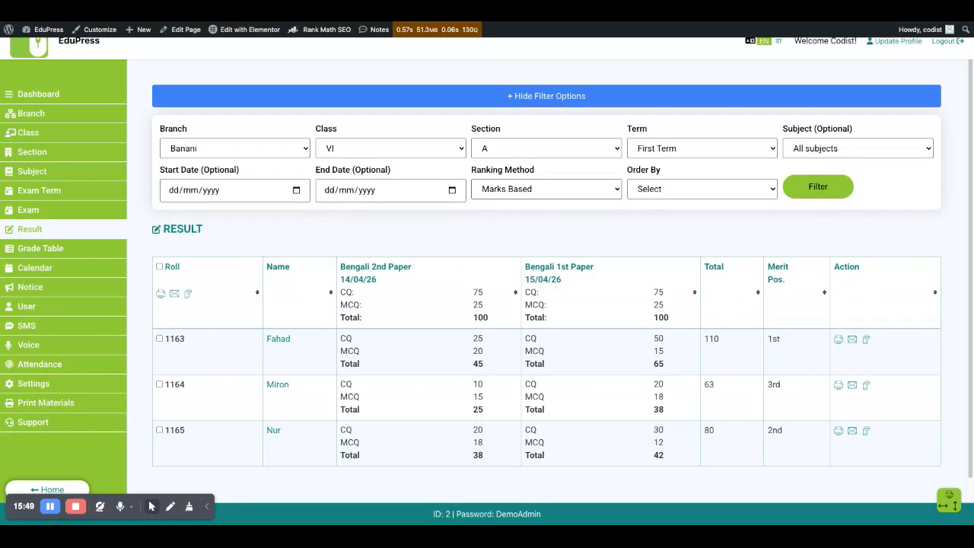
left_click(534, 202)
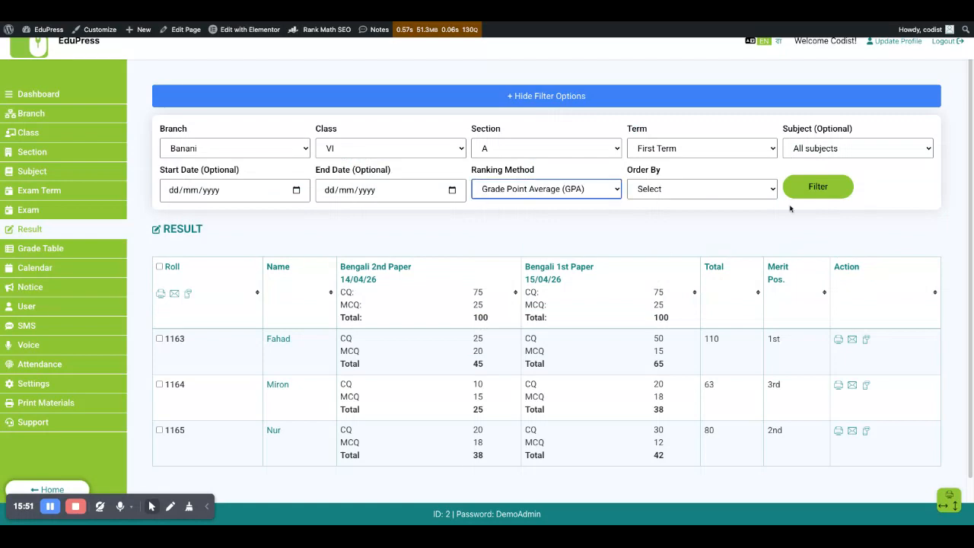
left_click(818, 189)
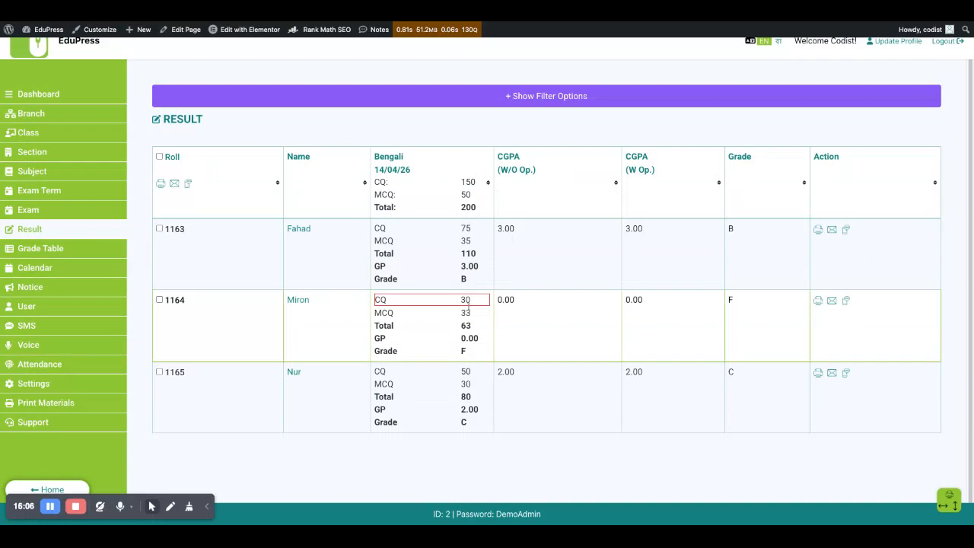
Examine the combined Bengali CQ and MCQ marks of the second and third students in the GPA results
triple_click(472, 299)
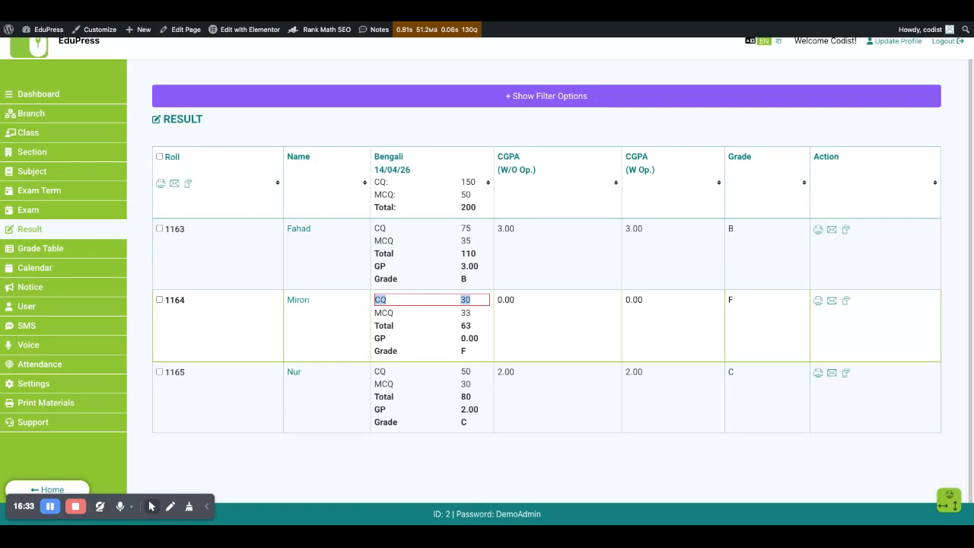
left_click(466, 301)
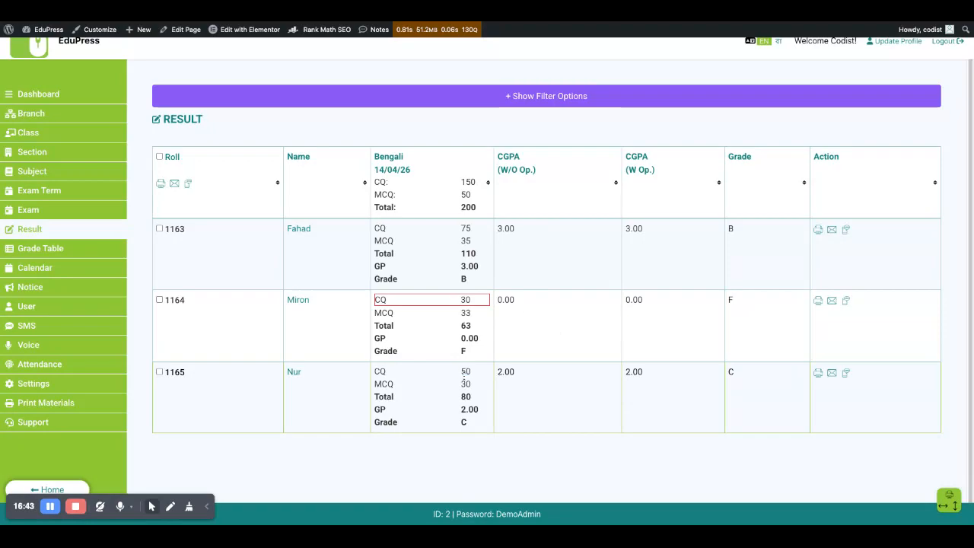
triple_click(464, 377)
left_click(457, 381)
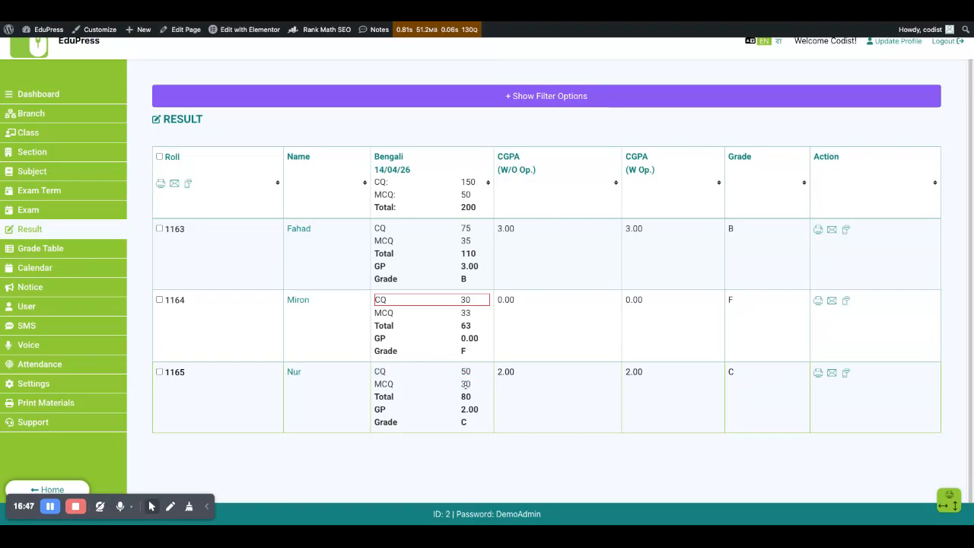
triple_click(465, 385)
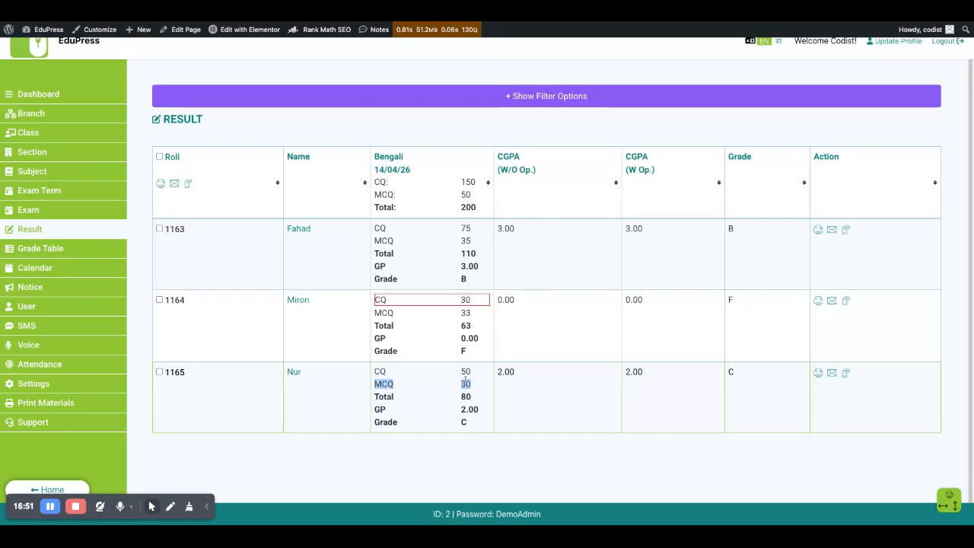
left_click_drag(374, 372, 473, 372)
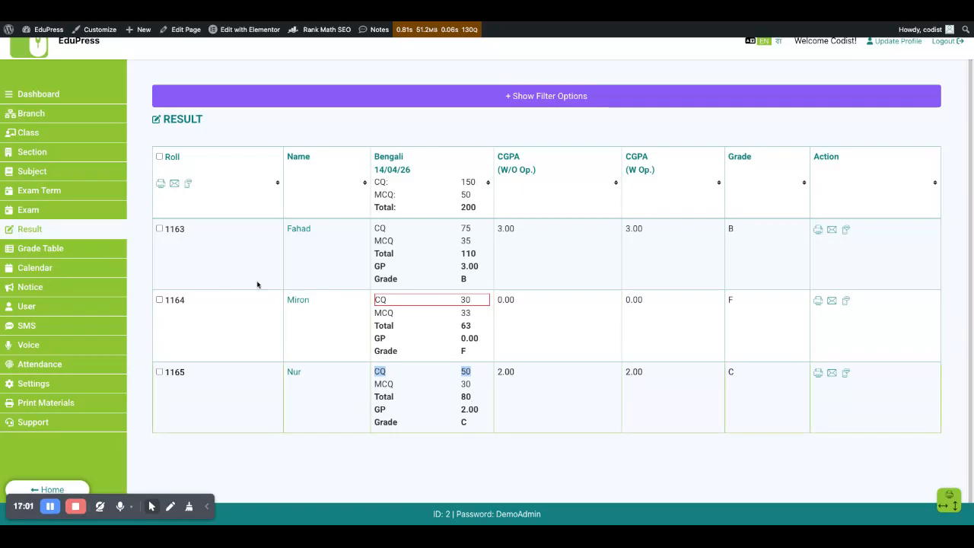
Select and deselect all students in the results, and try the print option for the first student's result
left_click(159, 157)
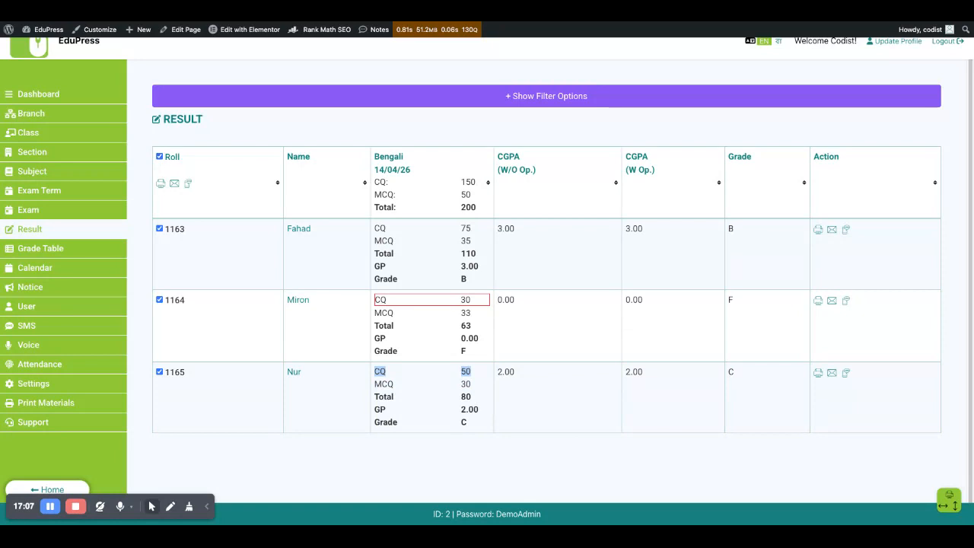
left_click(160, 157)
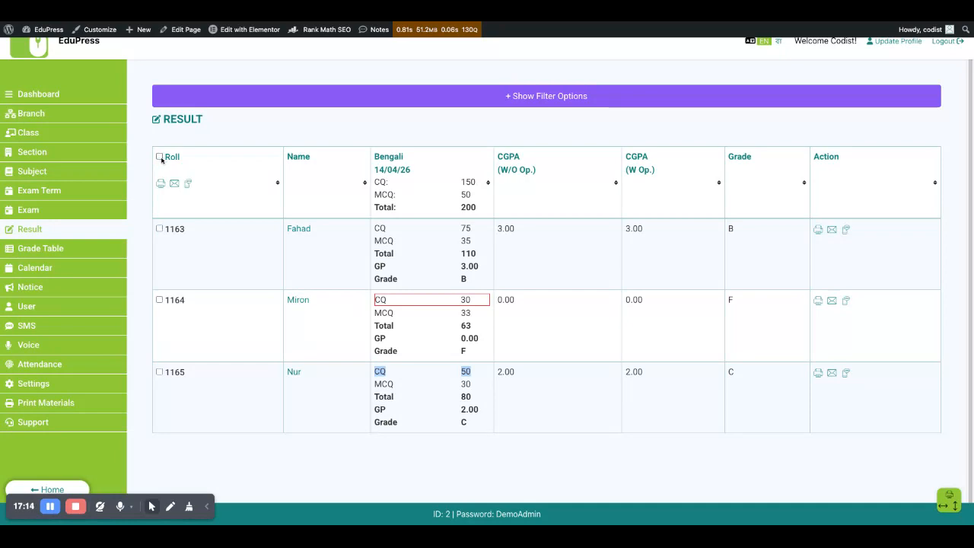
left_click(818, 230)
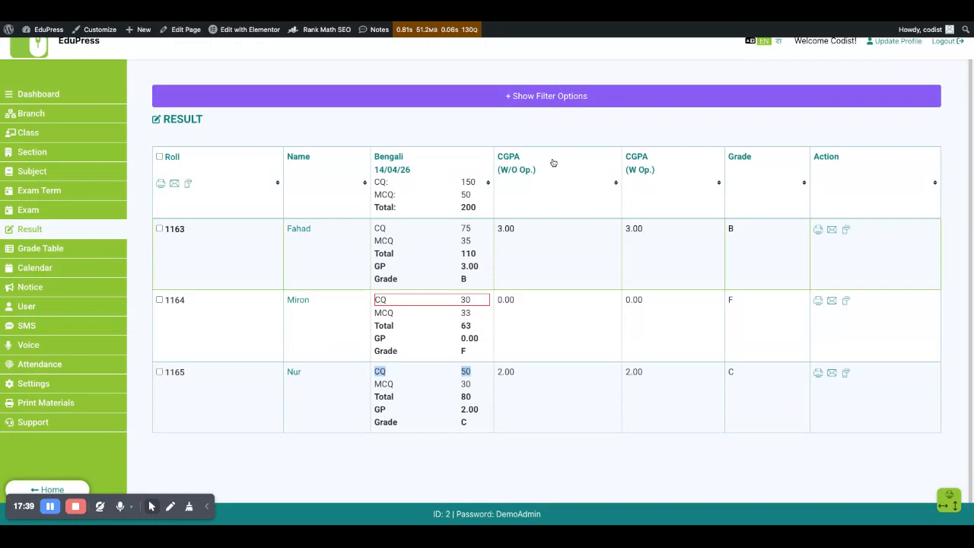
Show the result filter options, and examine the lowest range of the Grade Point Average (GPA) table in the grade table list
left_click(548, 97)
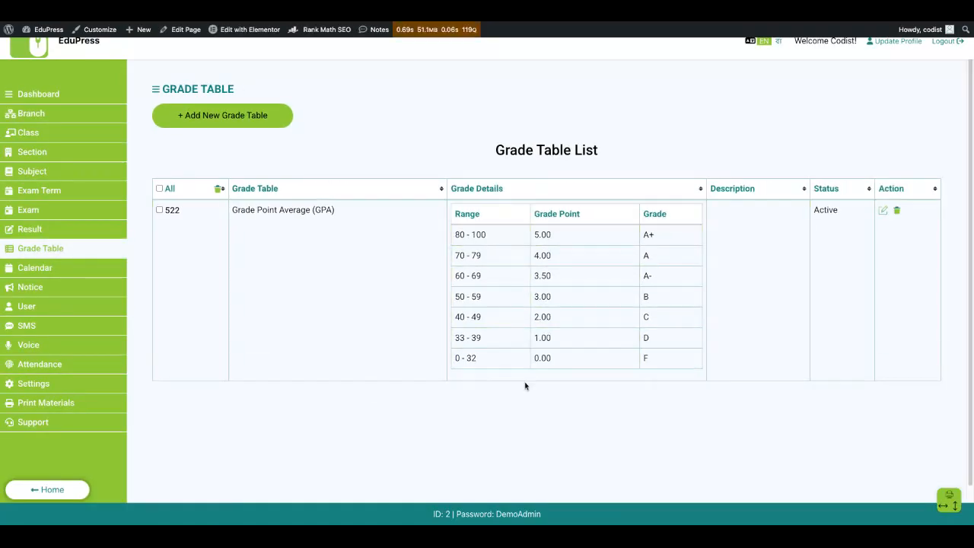
left_click_drag(478, 360, 454, 361)
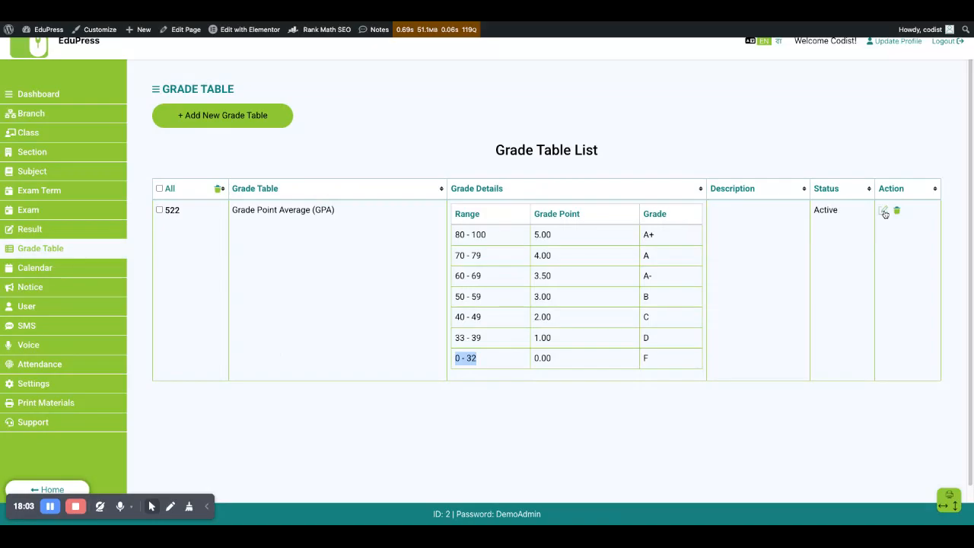
left_click(240, 121)
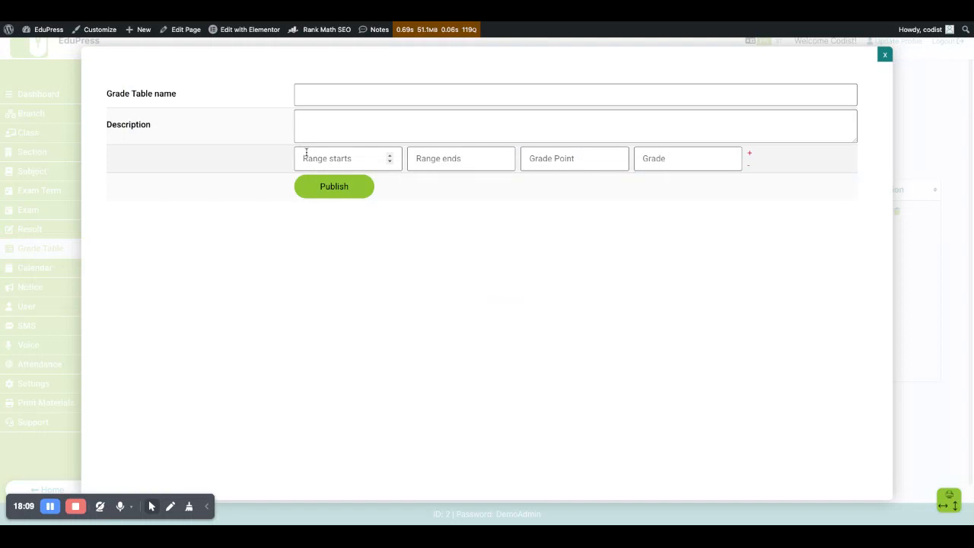
left_click(306, 155)
left_click(449, 158)
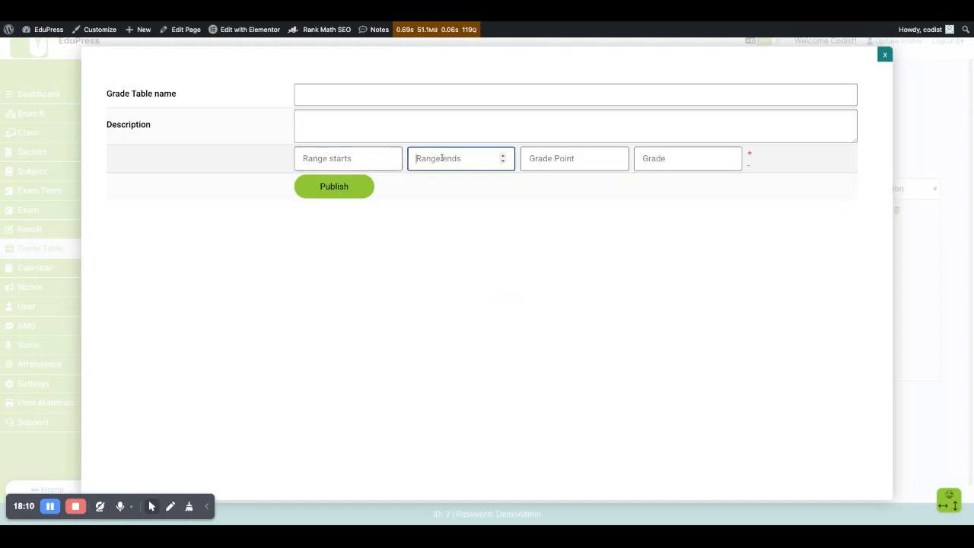
left_click(541, 159)
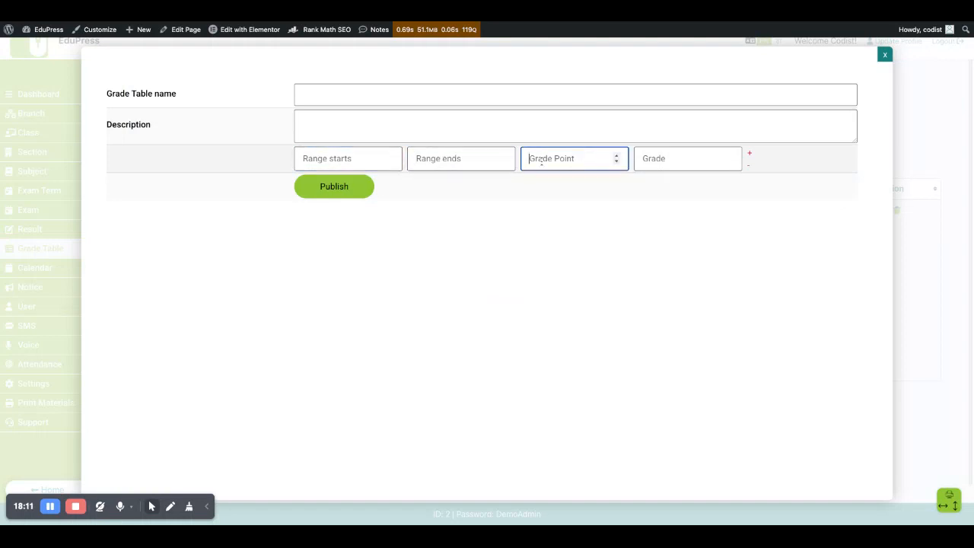
left_click(885, 55)
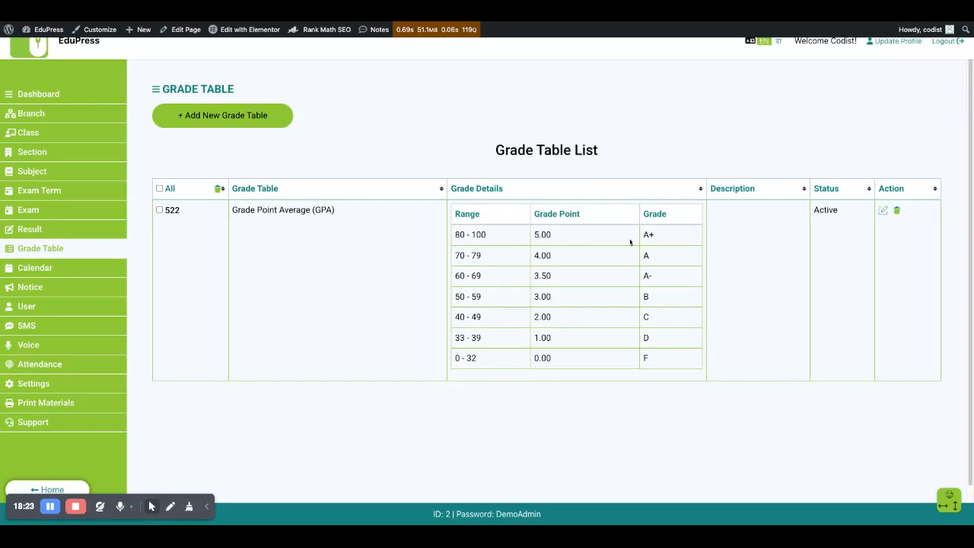
Start a new grade table and name it "Grade table 2"
left_click(264, 121)
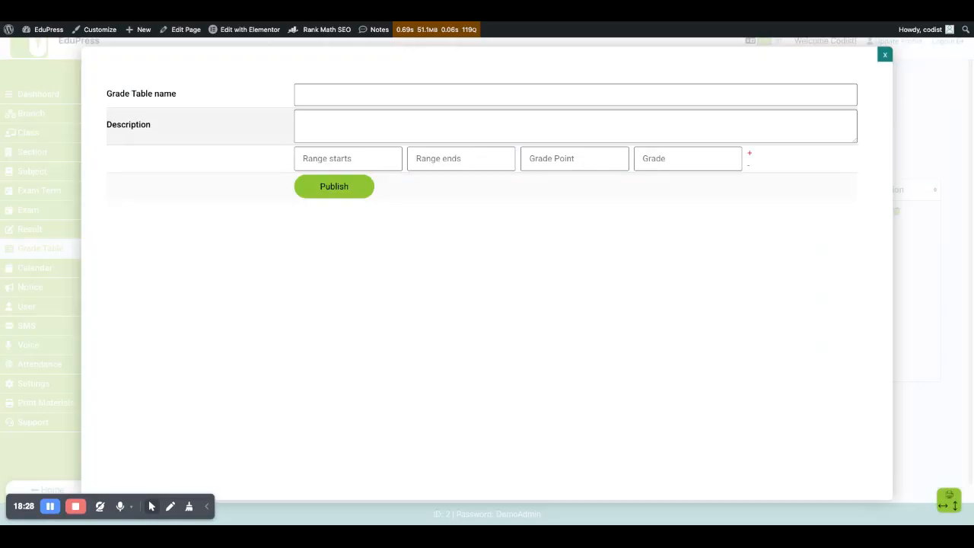
left_click(329, 92)
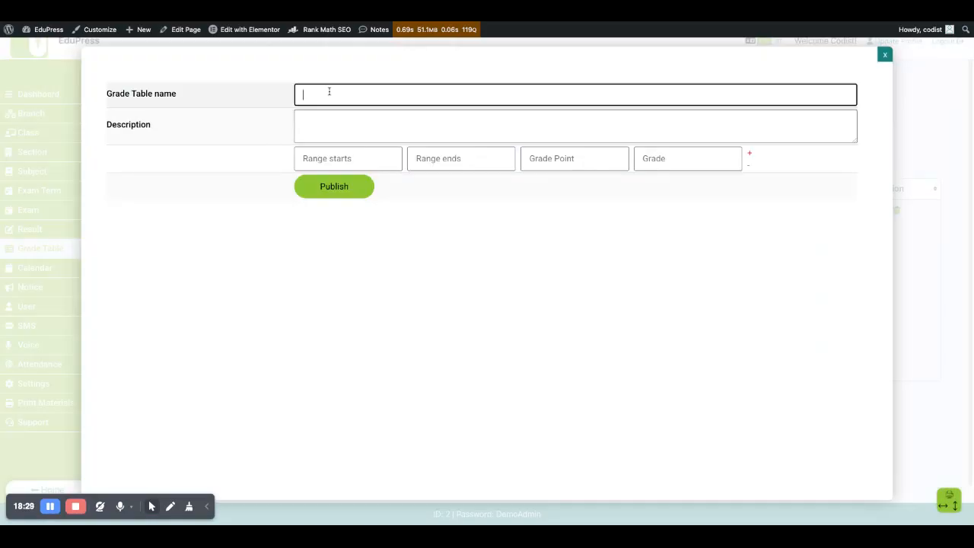
type("G")
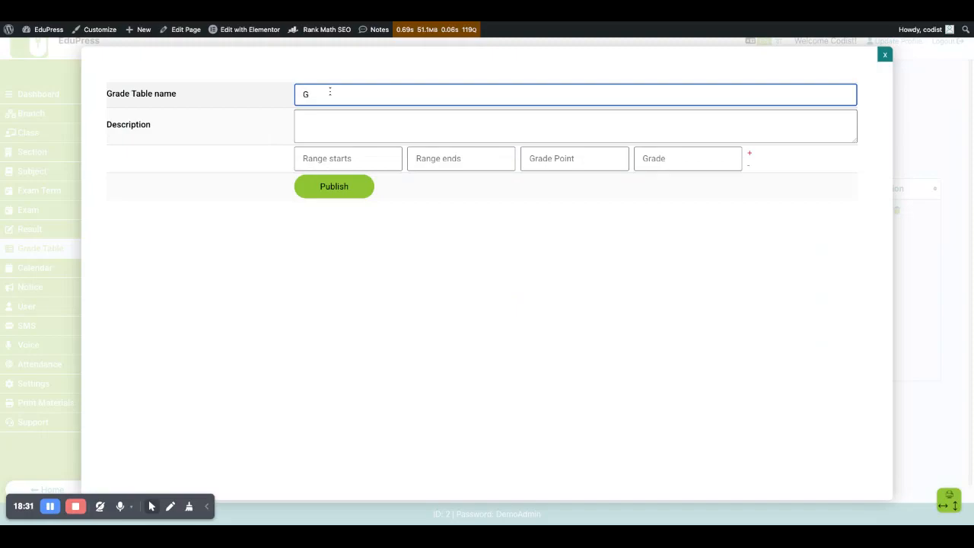
type("rade table 2")
Define the first grade range from 0 to 90 with grade point 1 and grade A
left_click(314, 158)
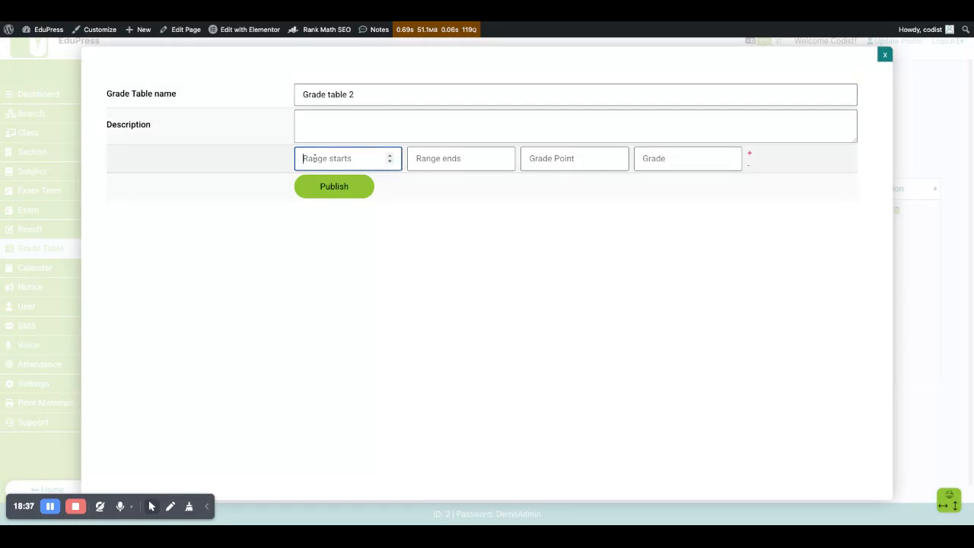
type("0")
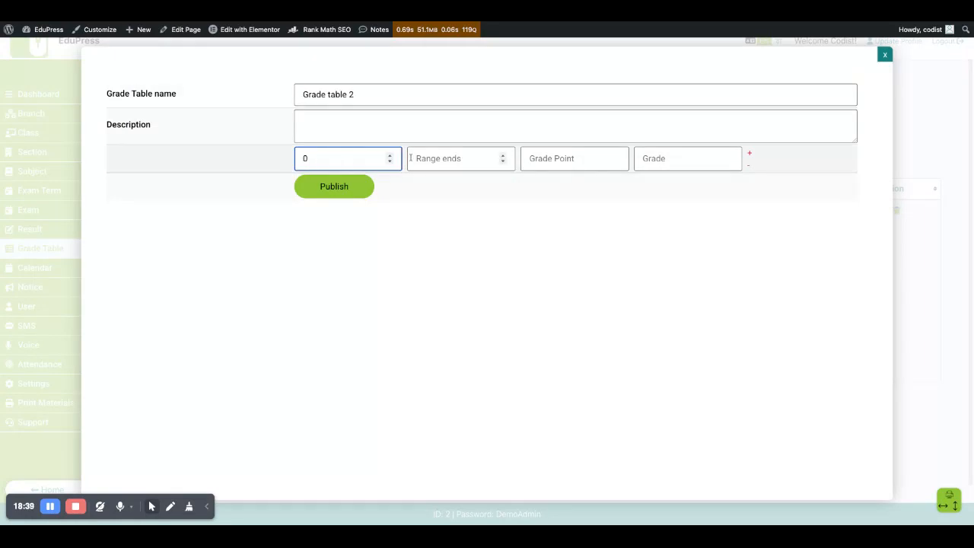
left_click(449, 160)
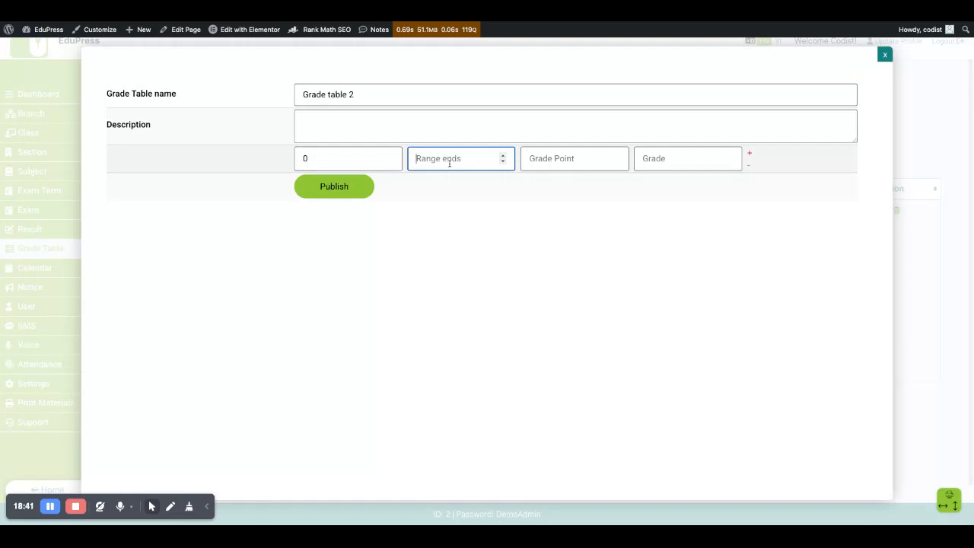
type("90")
left_click(534, 161)
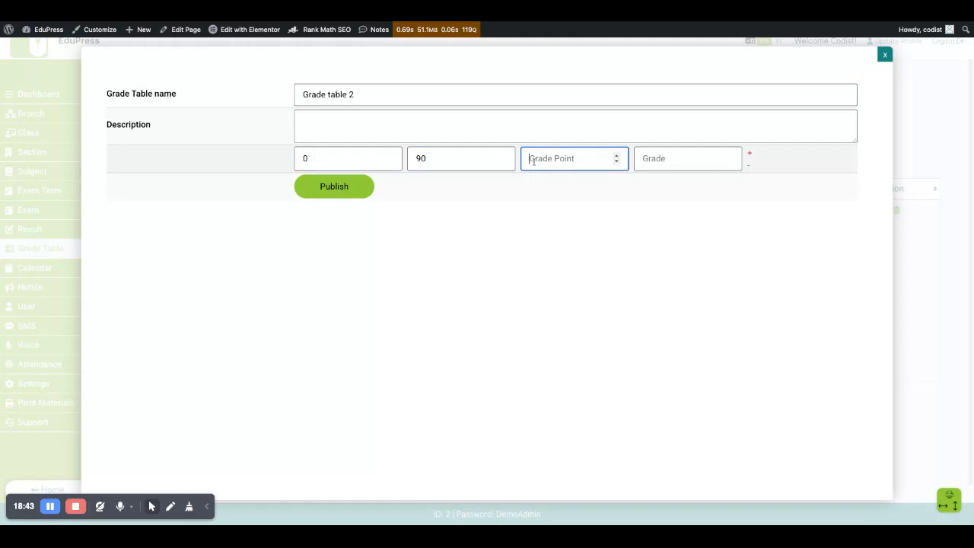
type("1")
left_click(651, 160)
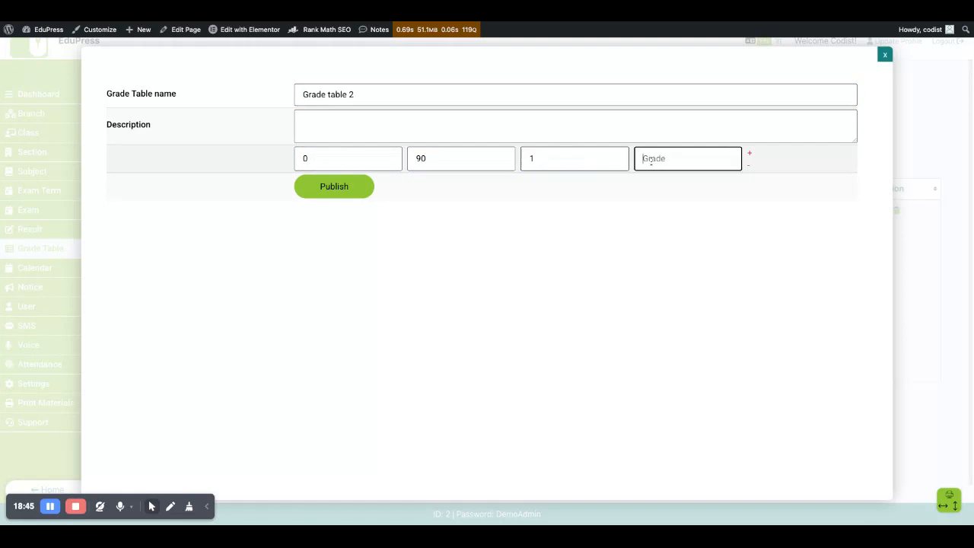
type("A")
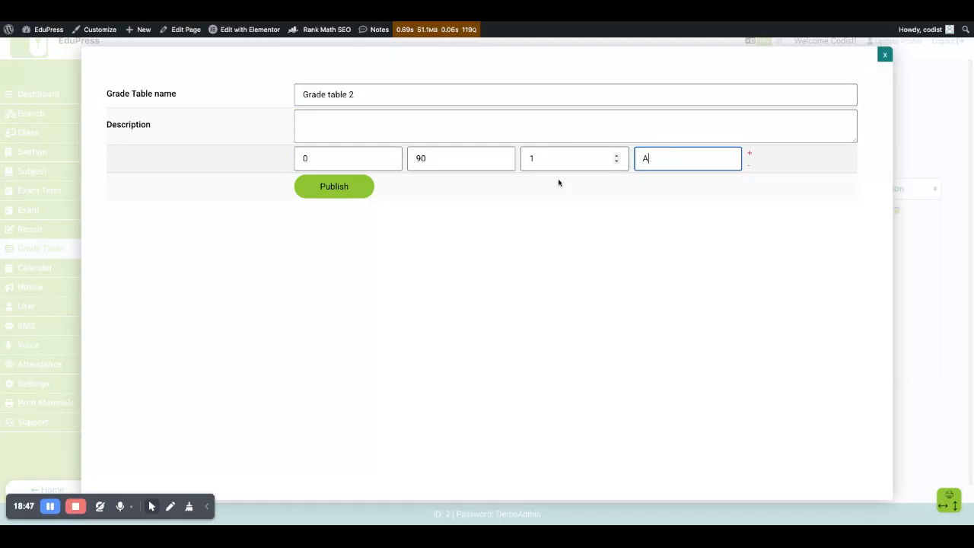
Add a second grade range from 91 to 100 with grade point 2 and grade A+, and publish the grade table
left_click(749, 154)
left_click(302, 193)
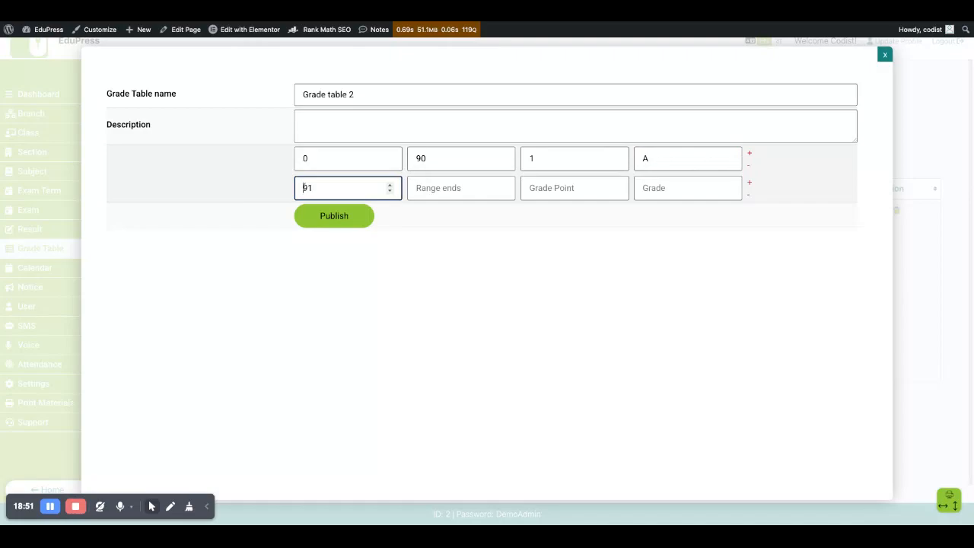
double_click(302, 193)
key("Tab")
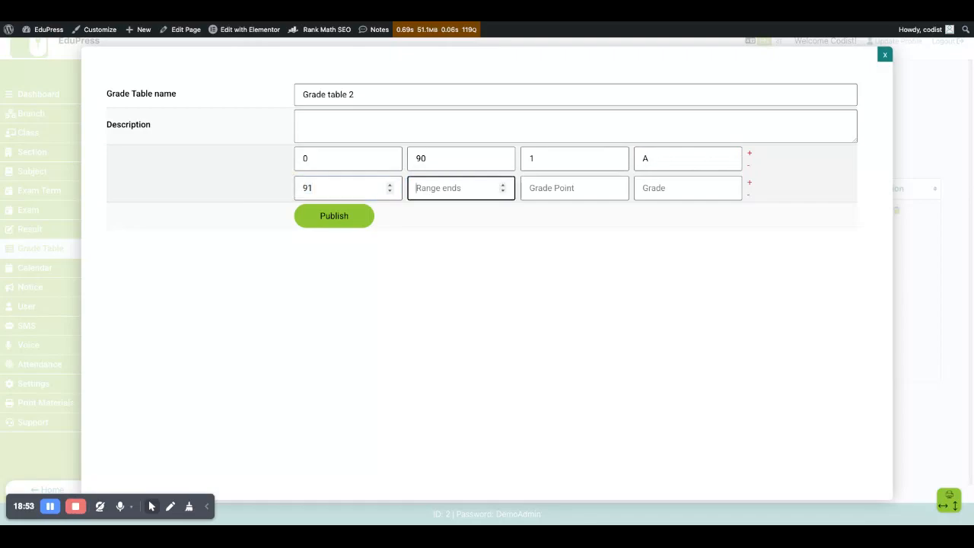
type("100")
key("Tab")
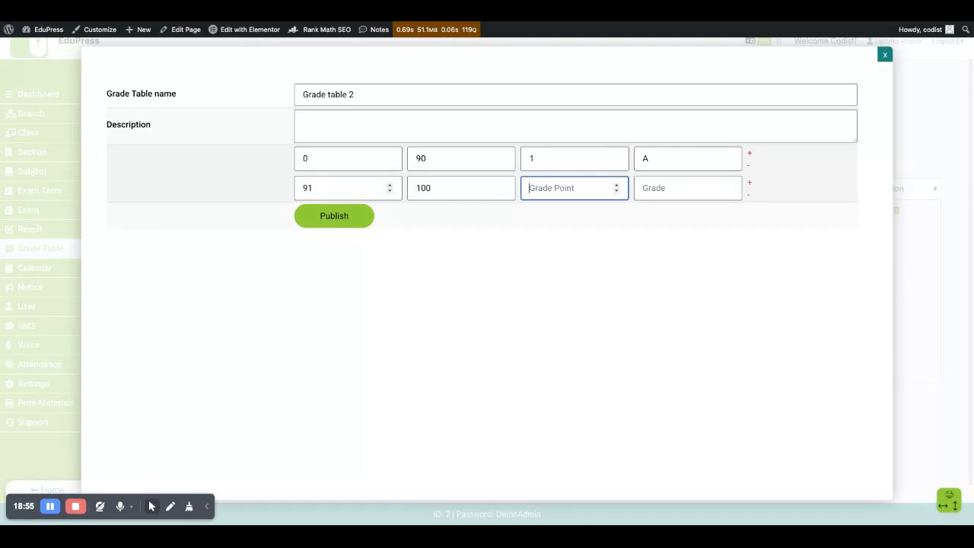
type("2")
key("Tab")
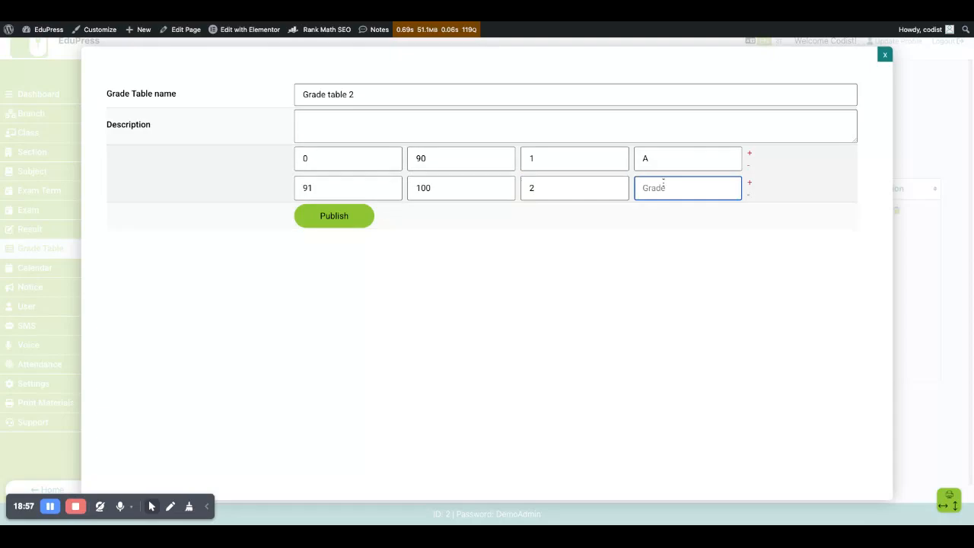
type("A+")
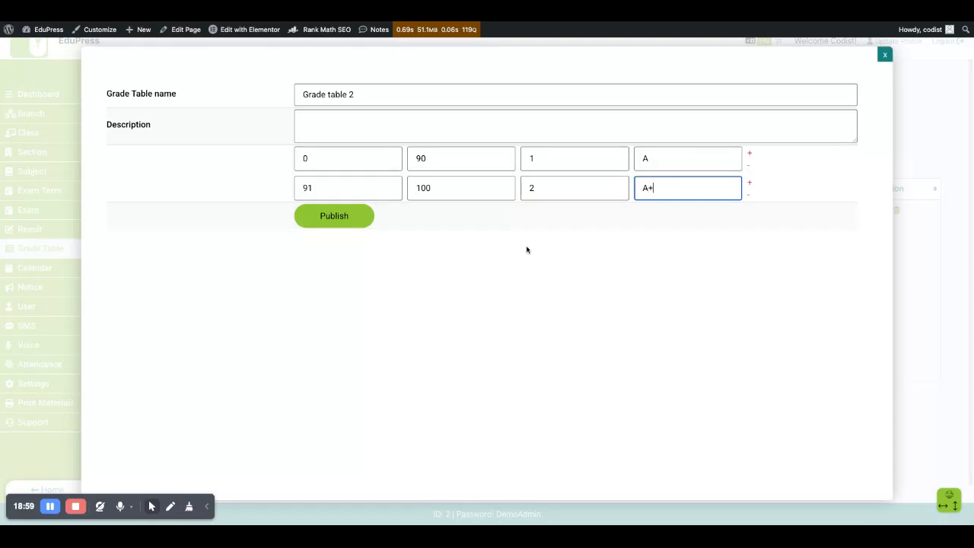
left_click(348, 221)
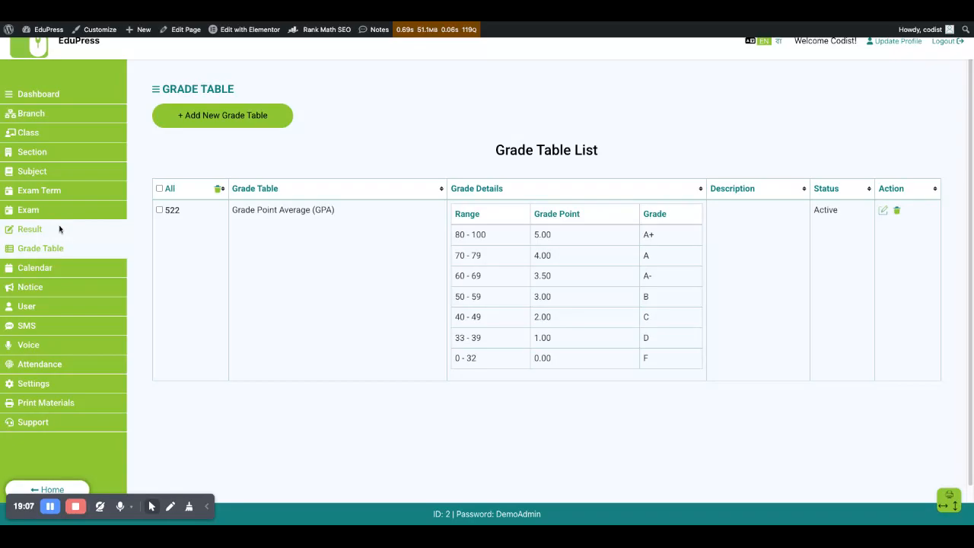
Show the filter options for the results and choose the Banani branch and class VI
left_click(59, 229)
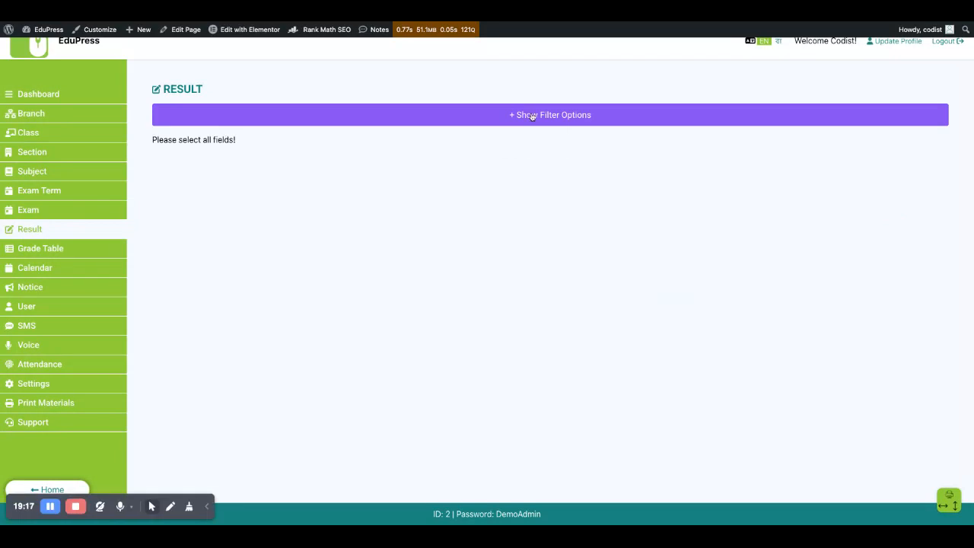
left_click(532, 116)
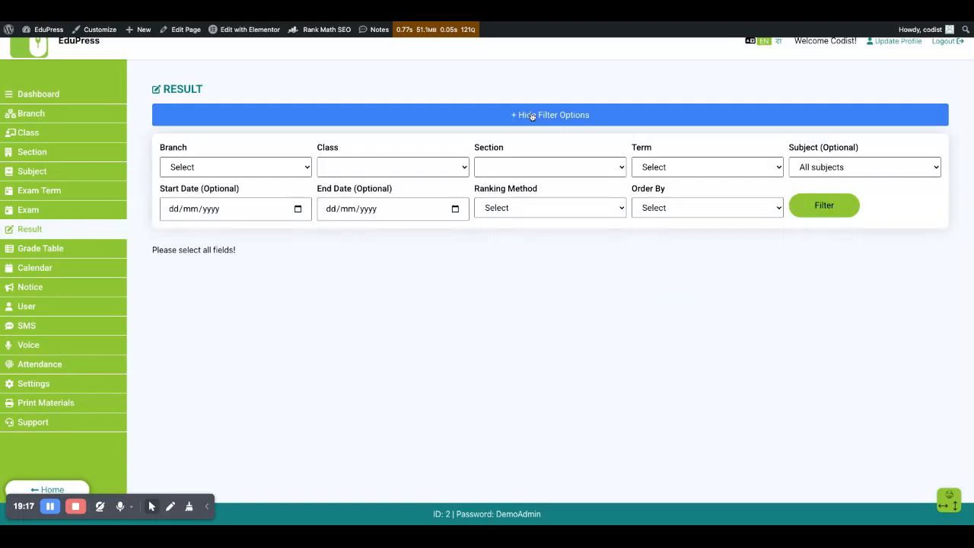
left_click(274, 167)
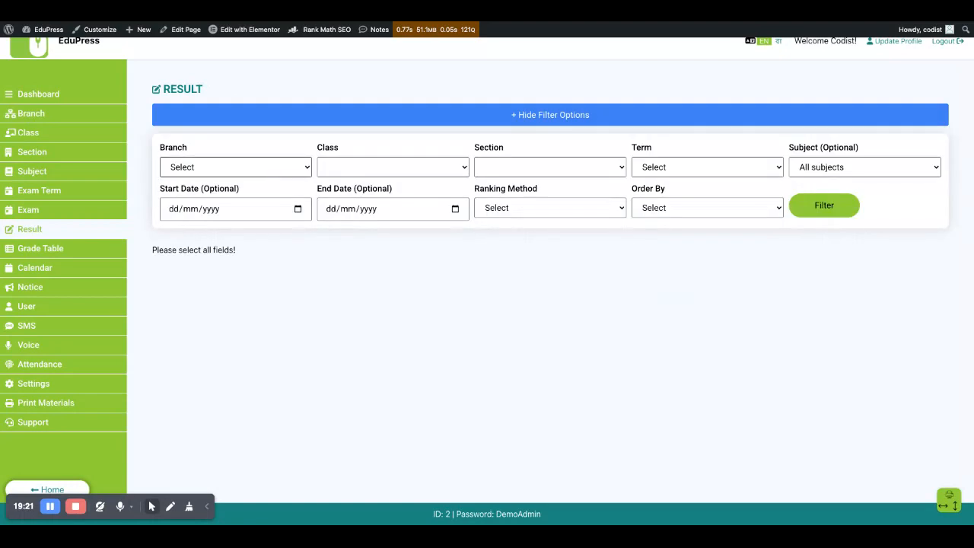
left_click(251, 183)
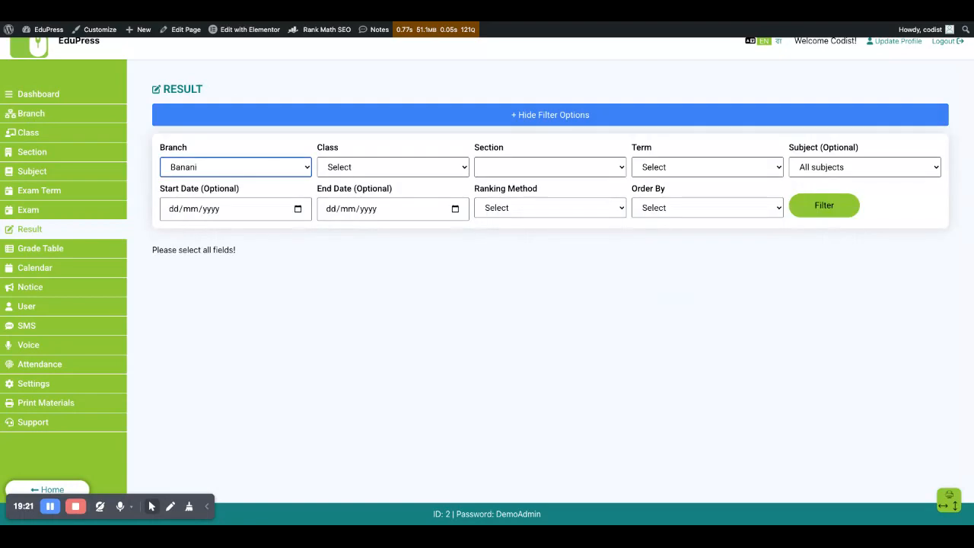
left_click(443, 174)
left_click(426, 183)
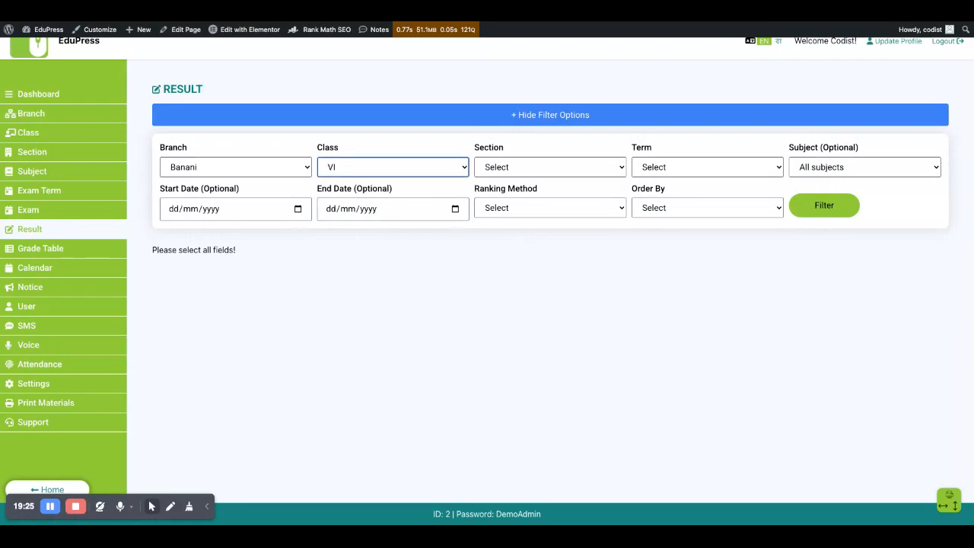
Choose section A, First Term and a ranking method, and filter the results
left_click(513, 176)
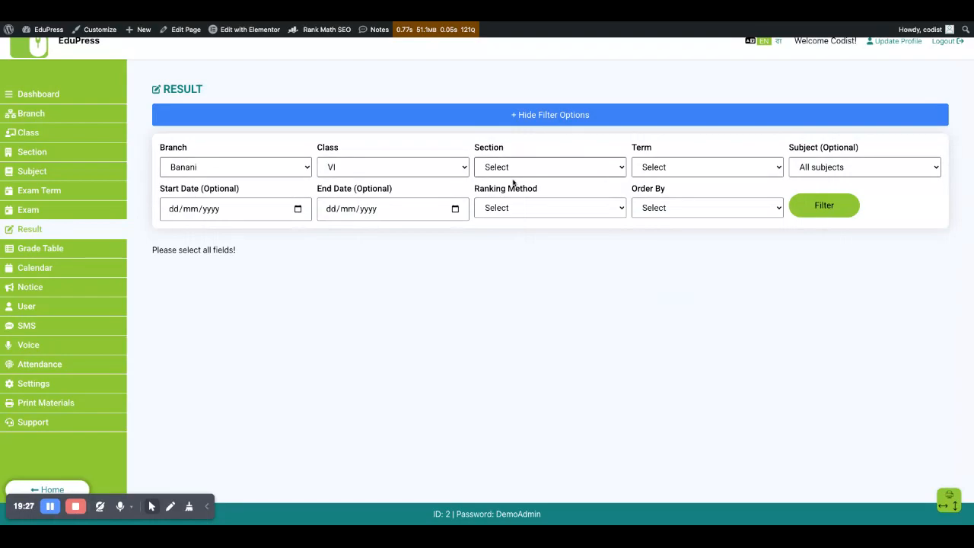
left_click(513, 185)
left_click(659, 171)
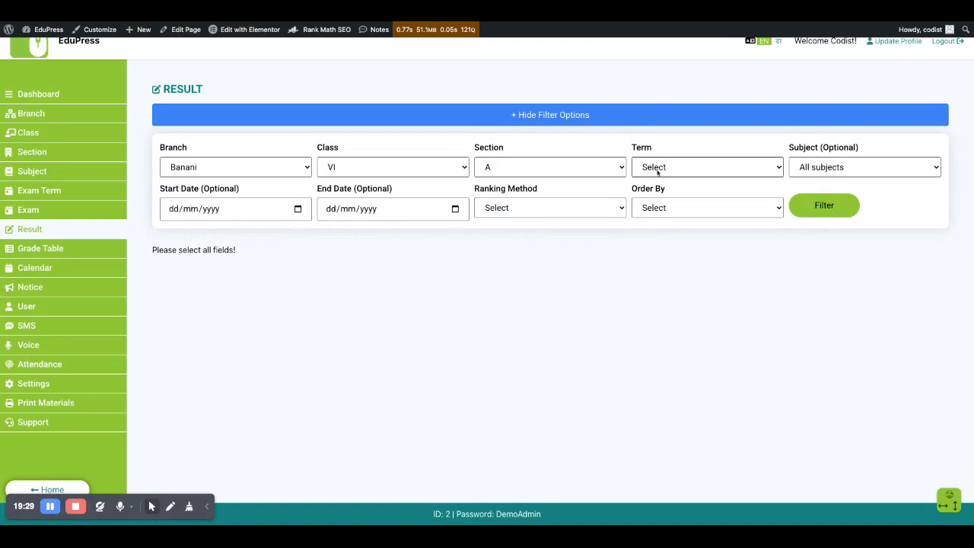
left_click(658, 184)
left_click(659, 183)
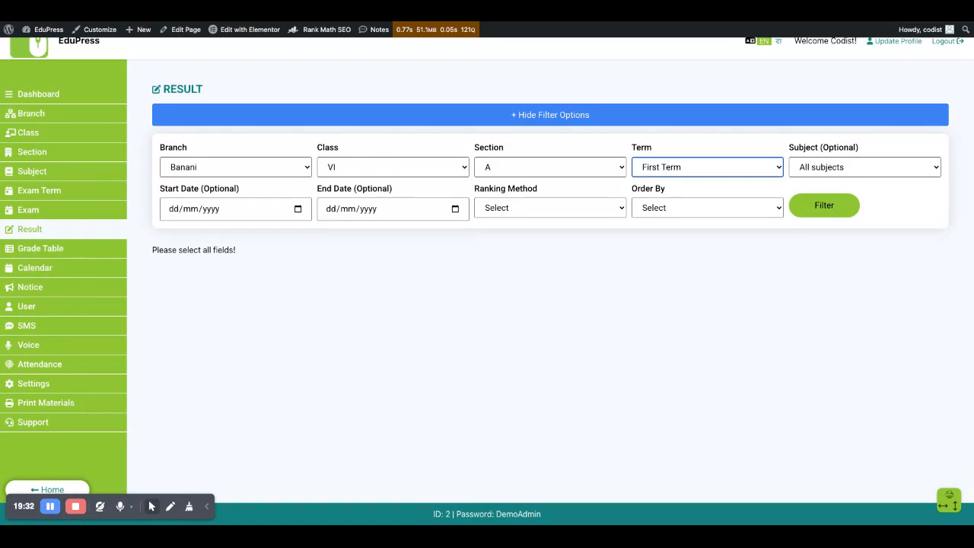
left_click(548, 214)
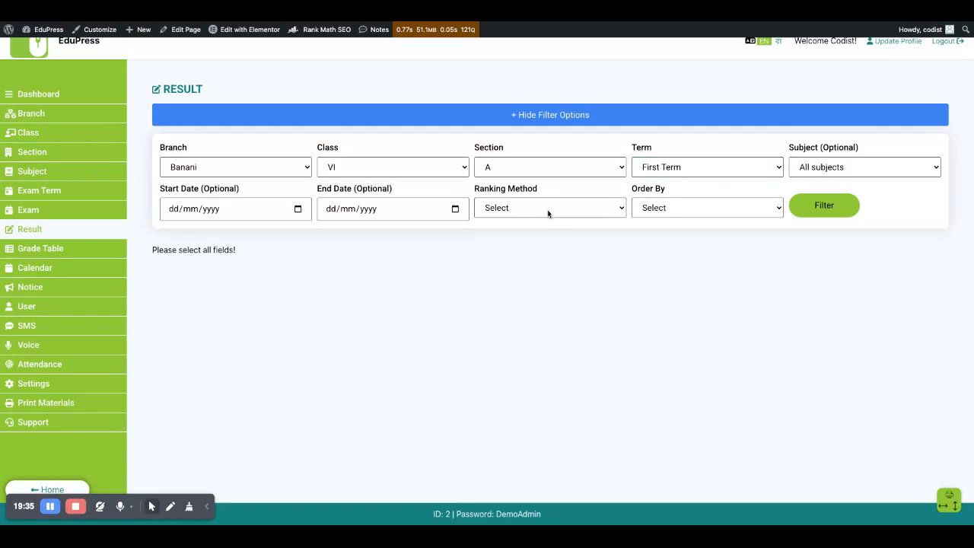
left_click(545, 230)
left_click(822, 205)
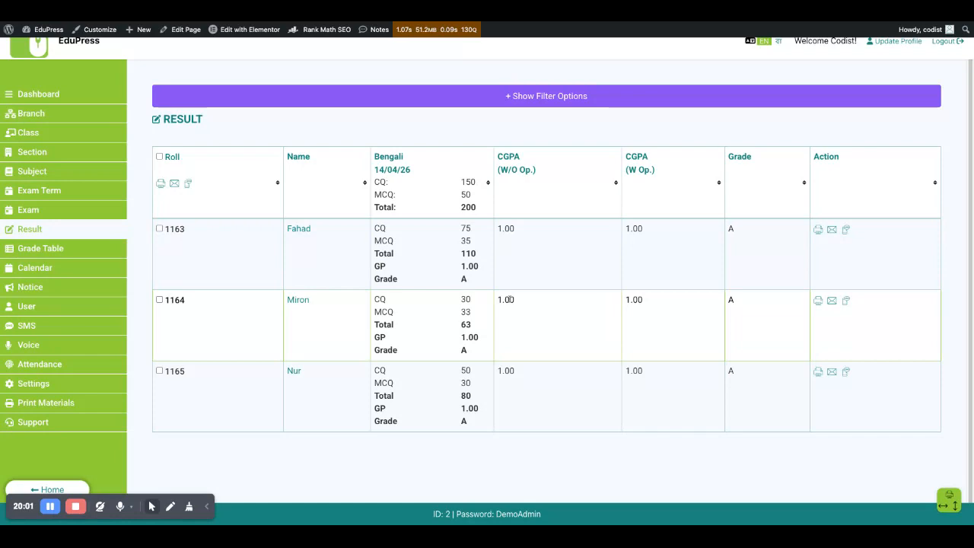
Examine the first student's Bengali CQ marks and combined total in the filtered results
triple_click(465, 227)
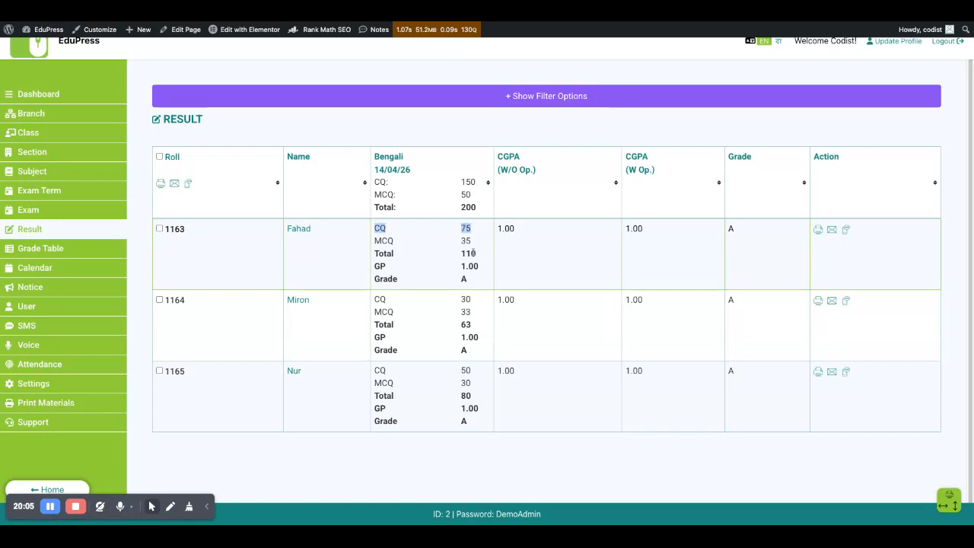
left_click(473, 253)
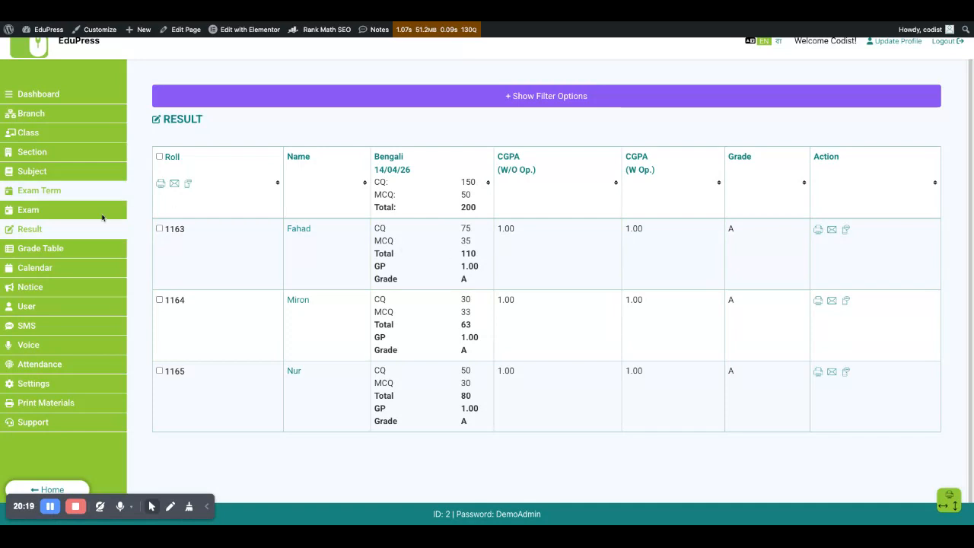
Open the link options for the grade table page
right_click(63, 252)
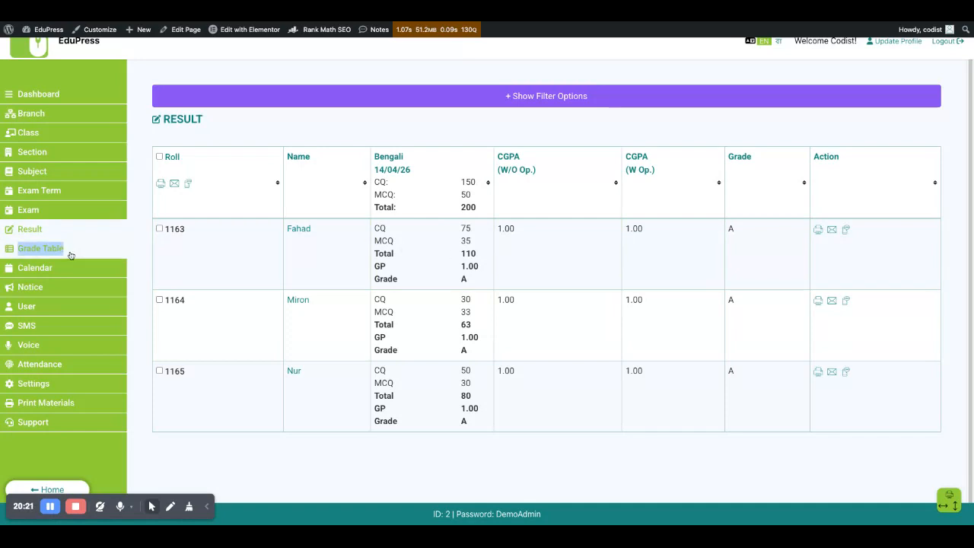